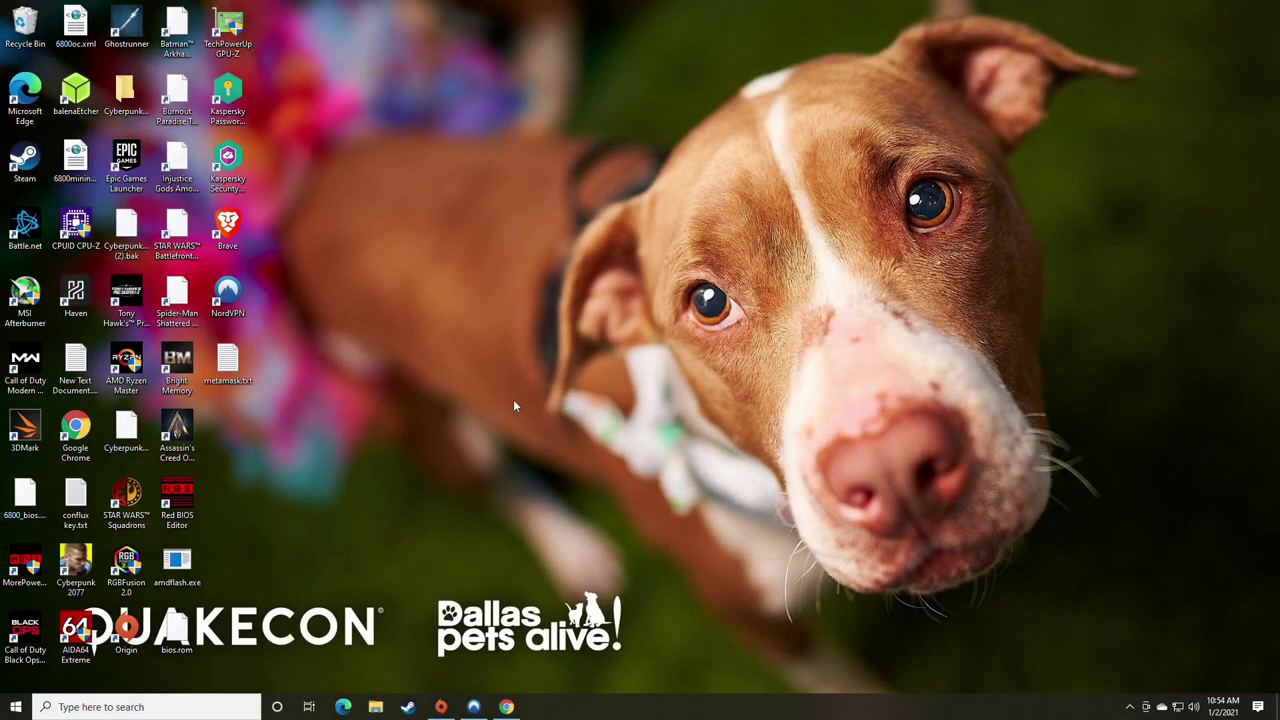
Launch Google Chrome from Windows search and maximize its window
left_click(120, 707)
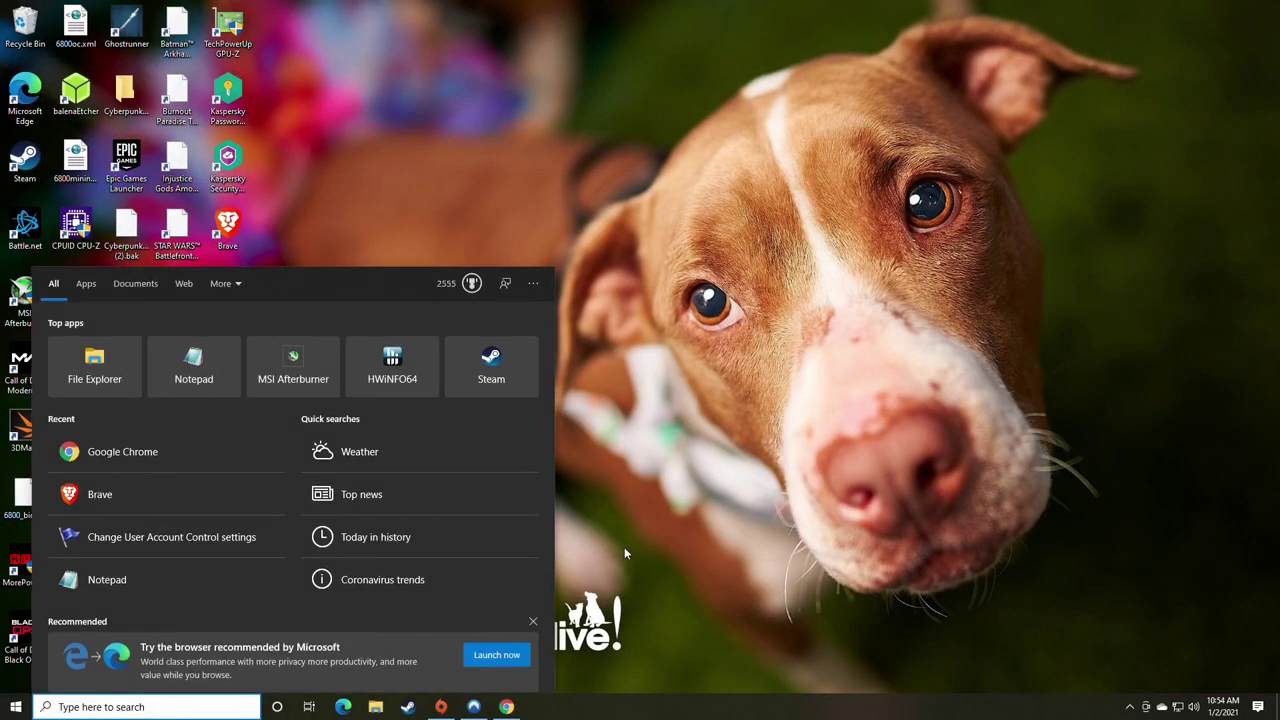
type("chrome")
key("Return")
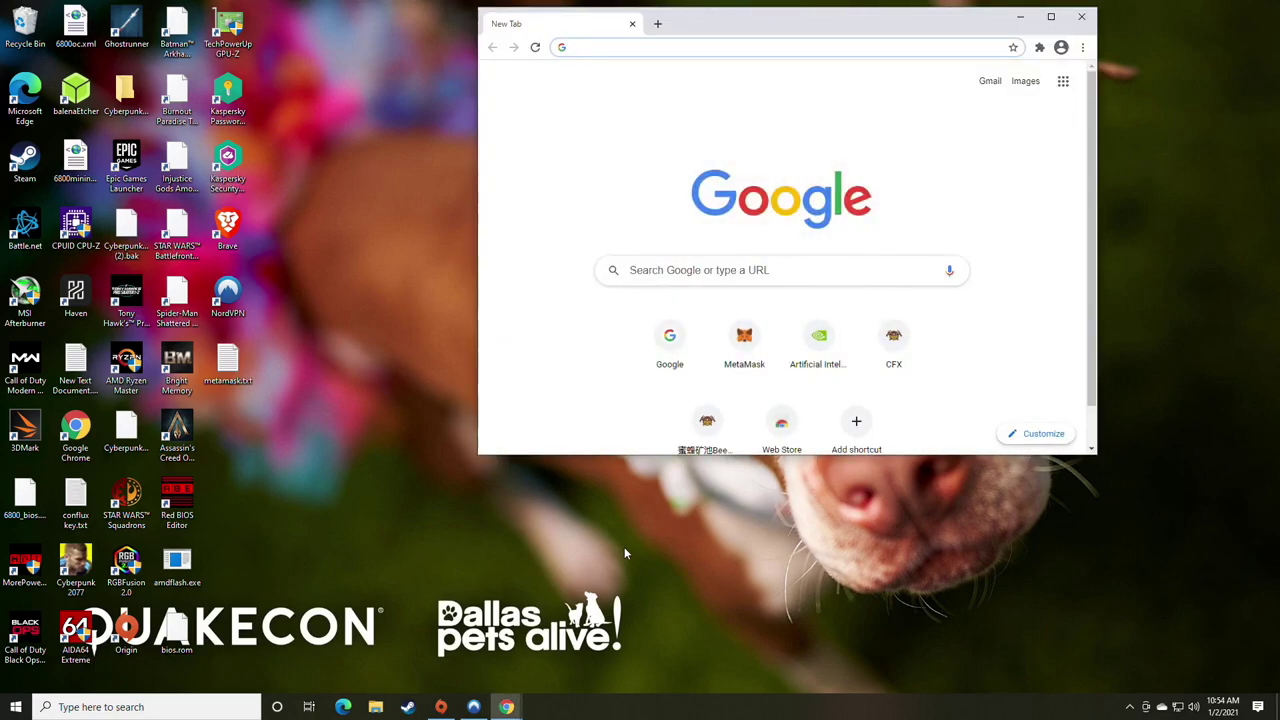
left_click(1051, 16)
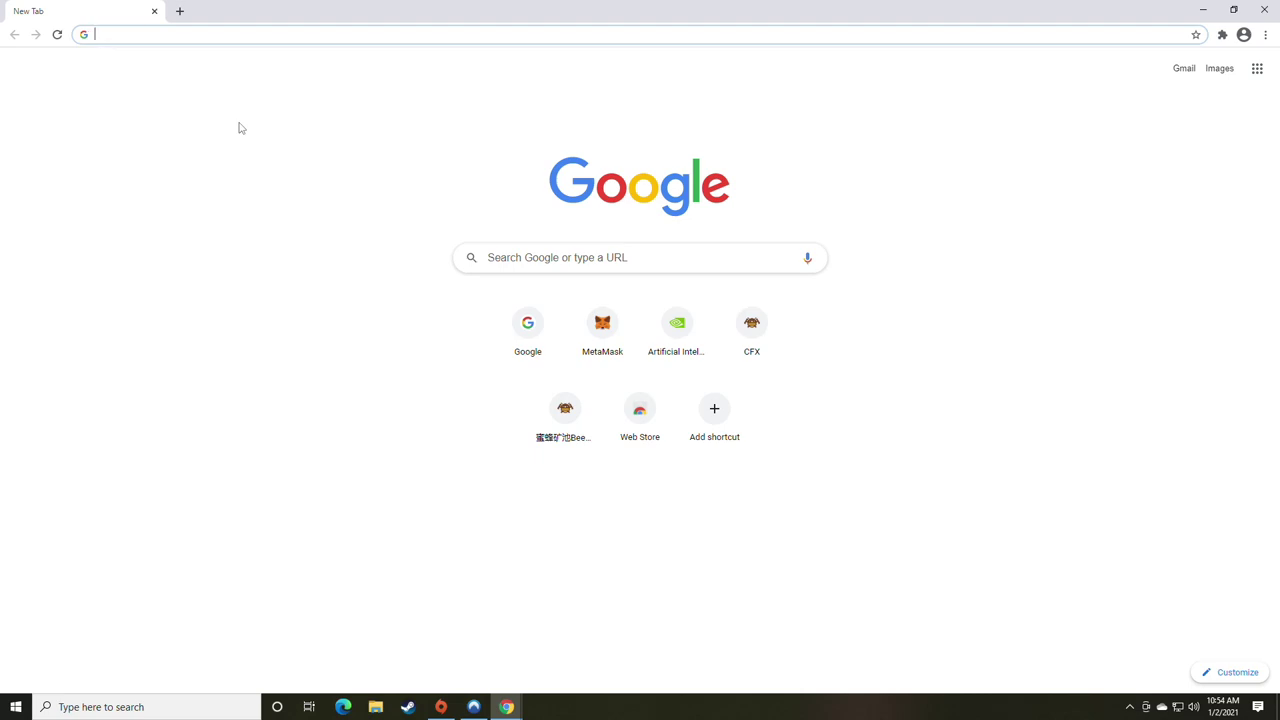
Load the metamask.io home page in Chrome
type("m")
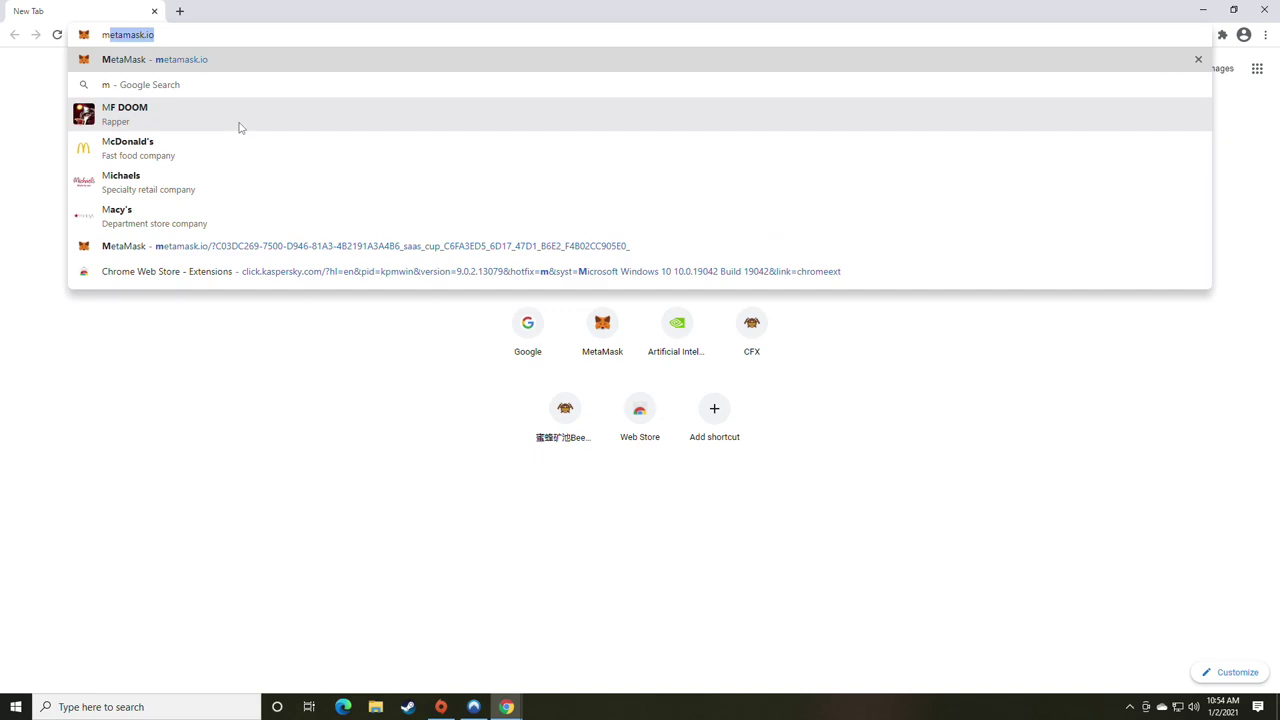
left_click(201, 37)
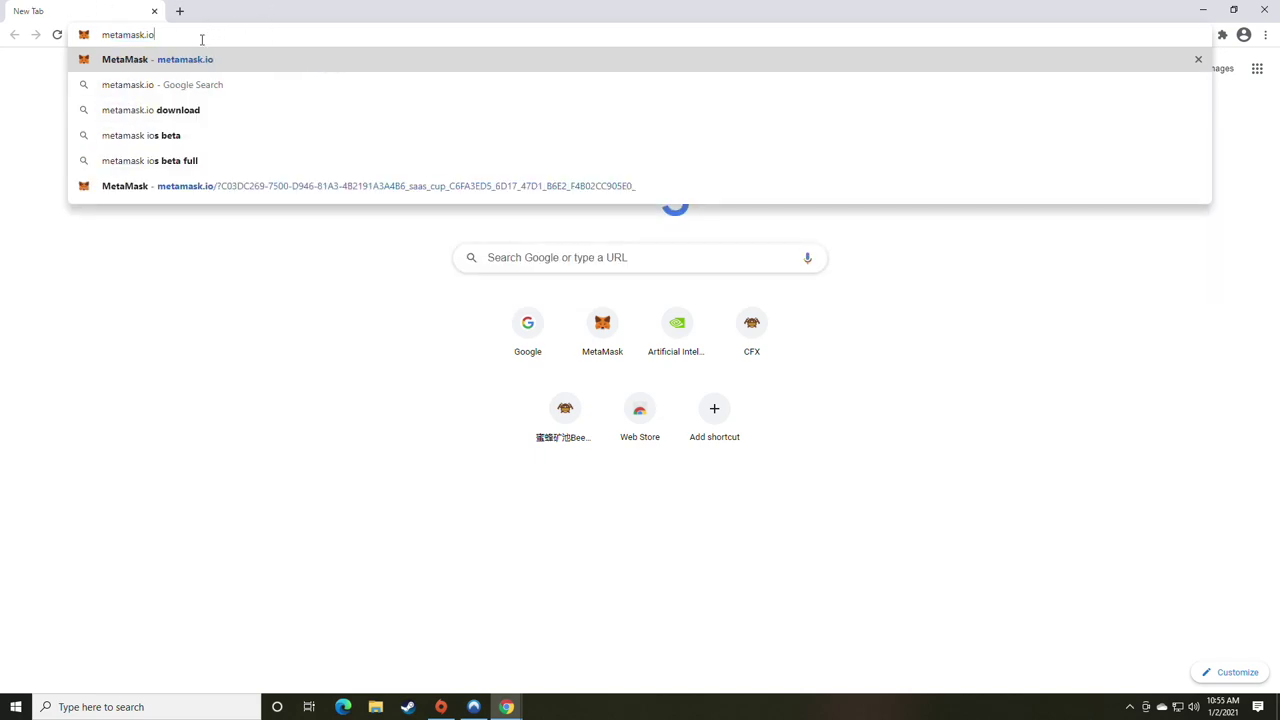
key("Return")
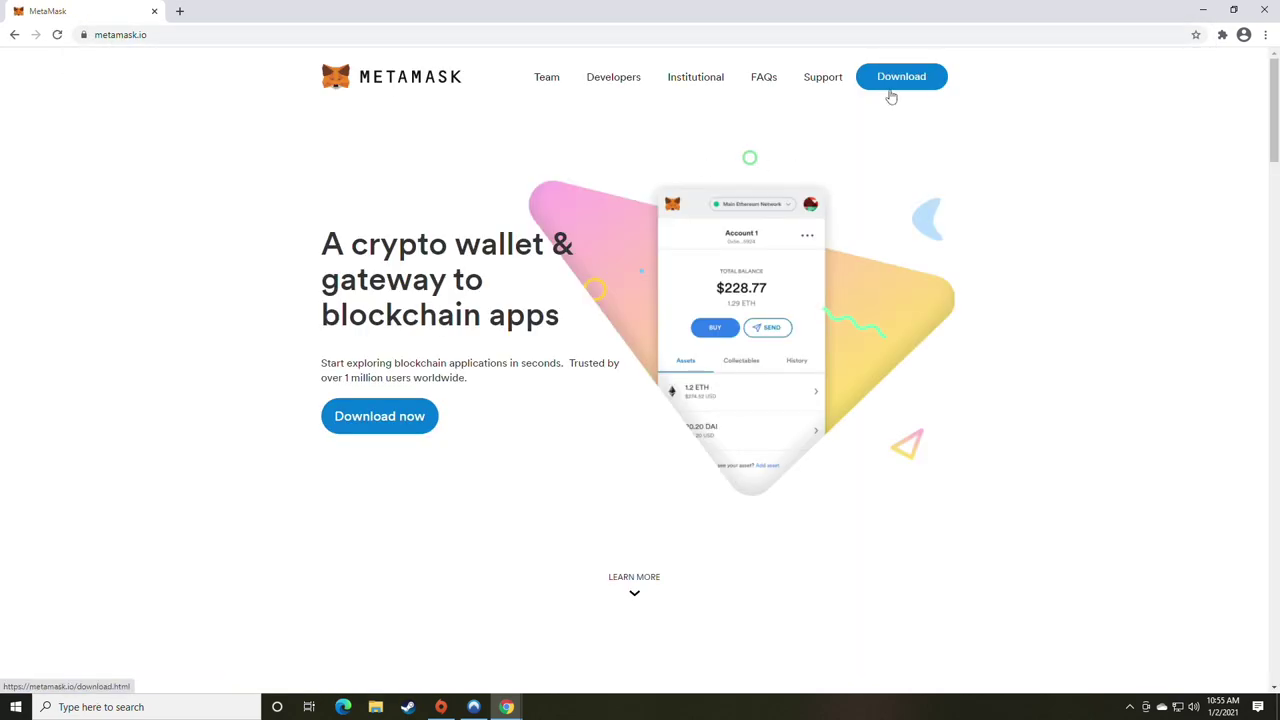
Add the MetaMask extension to Chrome from its Chrome Web Store page
left_click(388, 420)
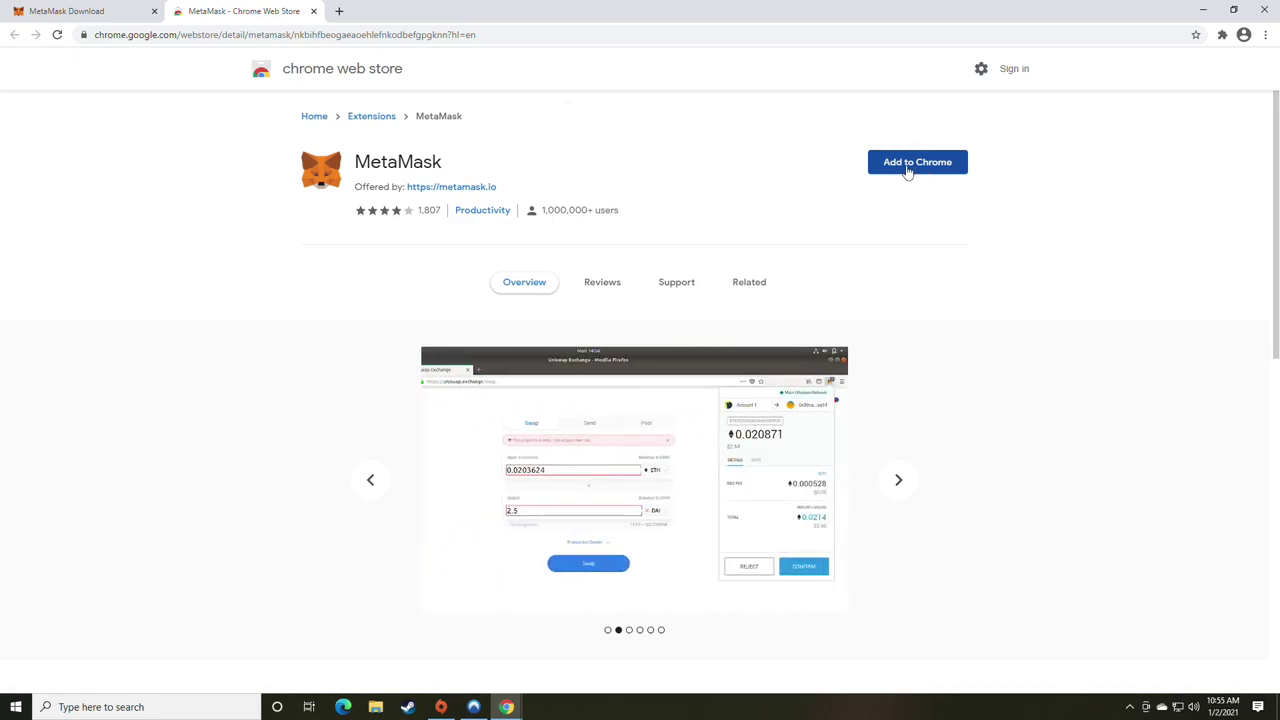
left_click(909, 170)
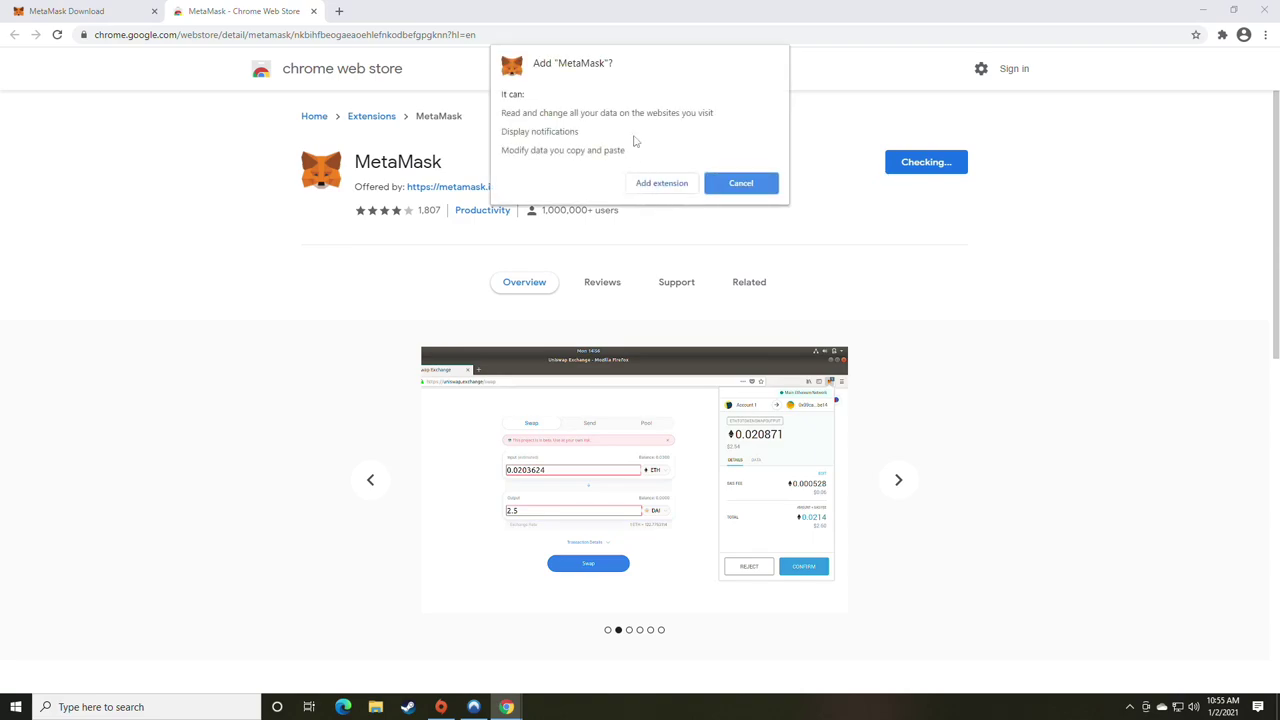
left_click(659, 186)
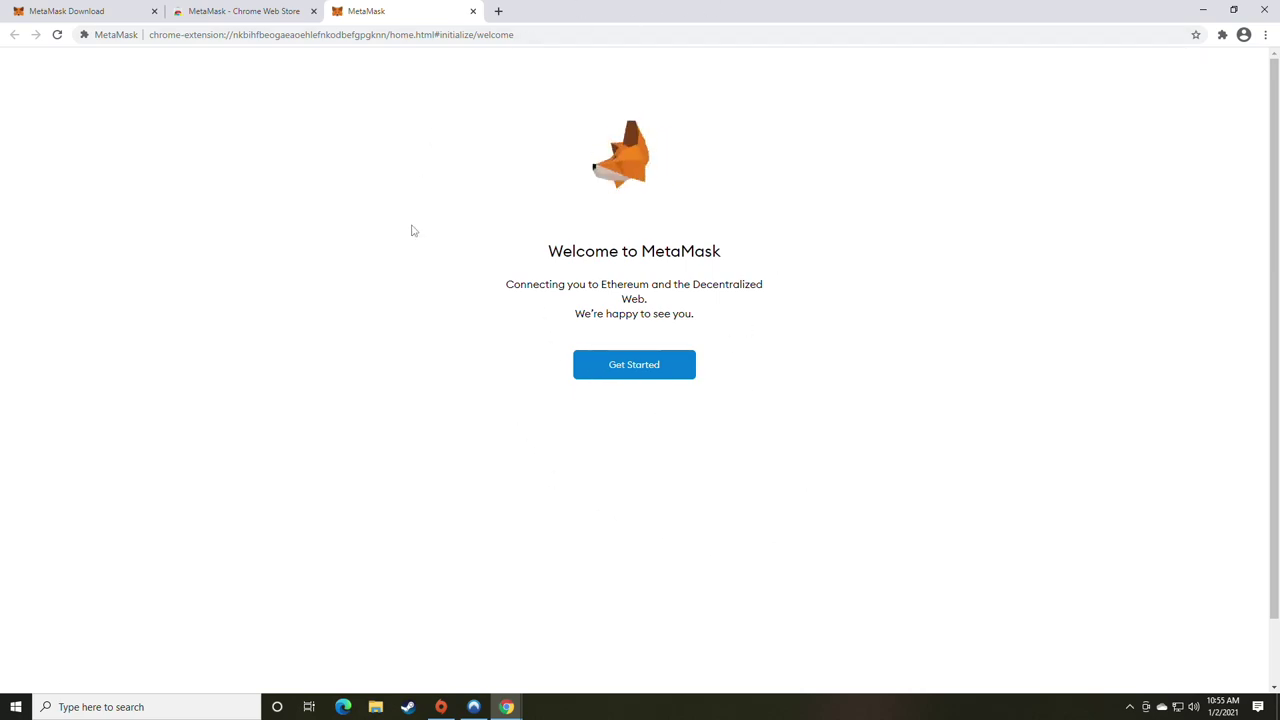
Choose Get Started and Create a Wallet, then answer the usage-data prompt
left_click(622, 373)
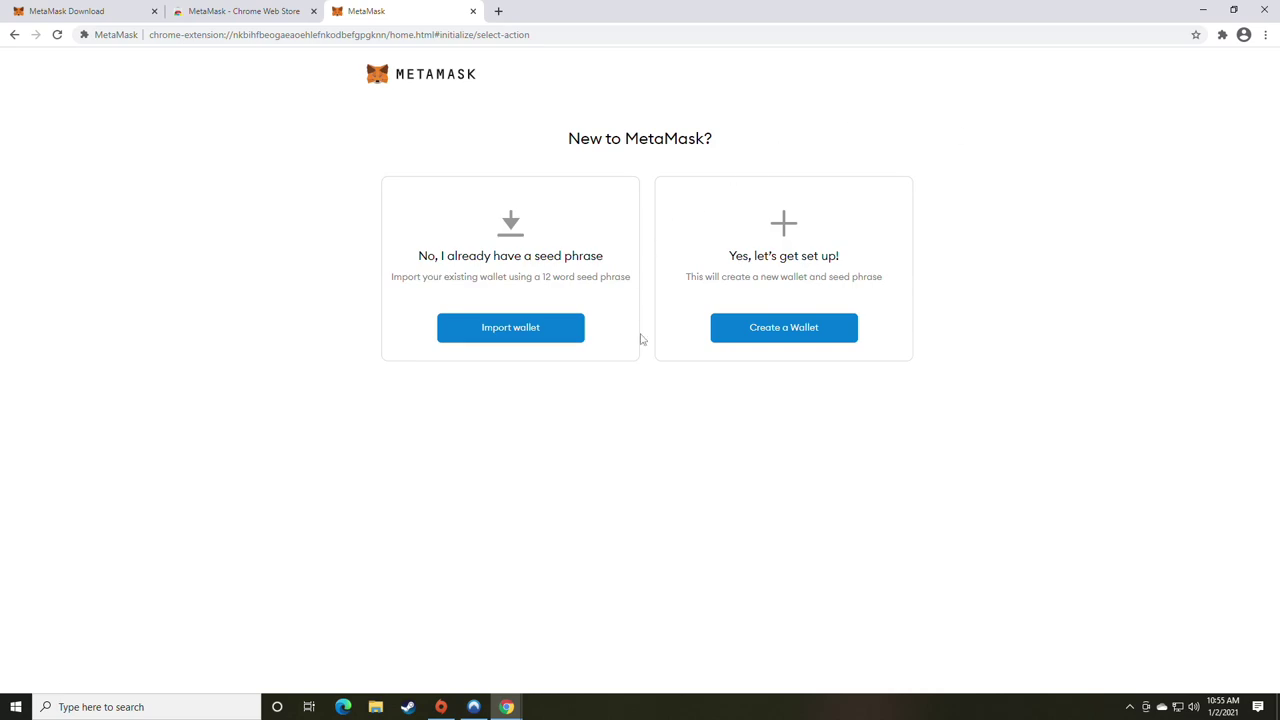
left_click(776, 338)
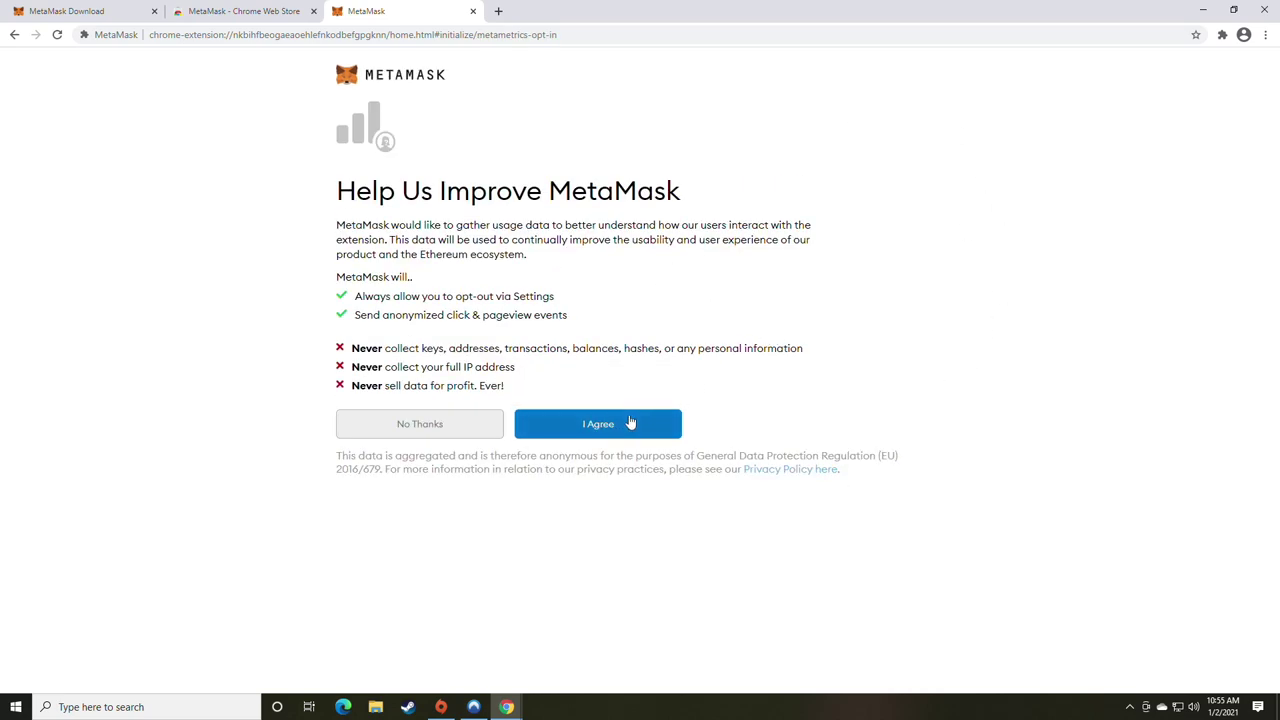
left_click_drag(322, 200, 704, 321)
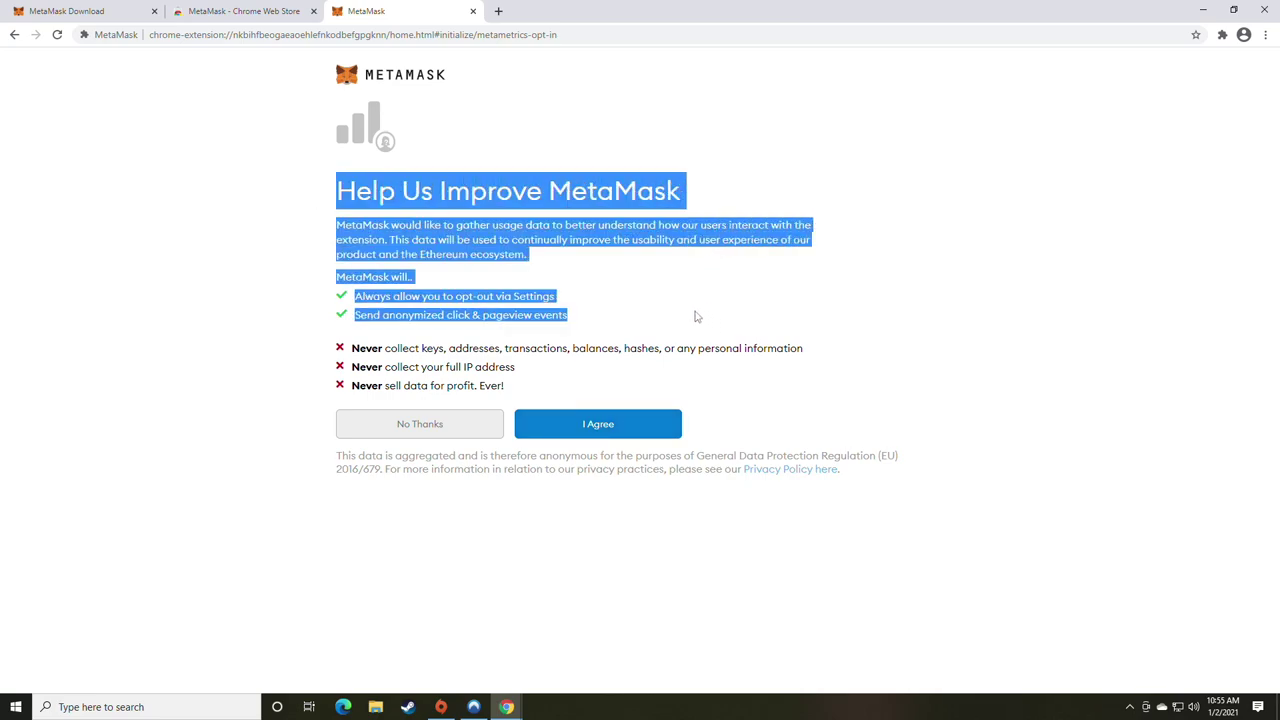
left_click(697, 316)
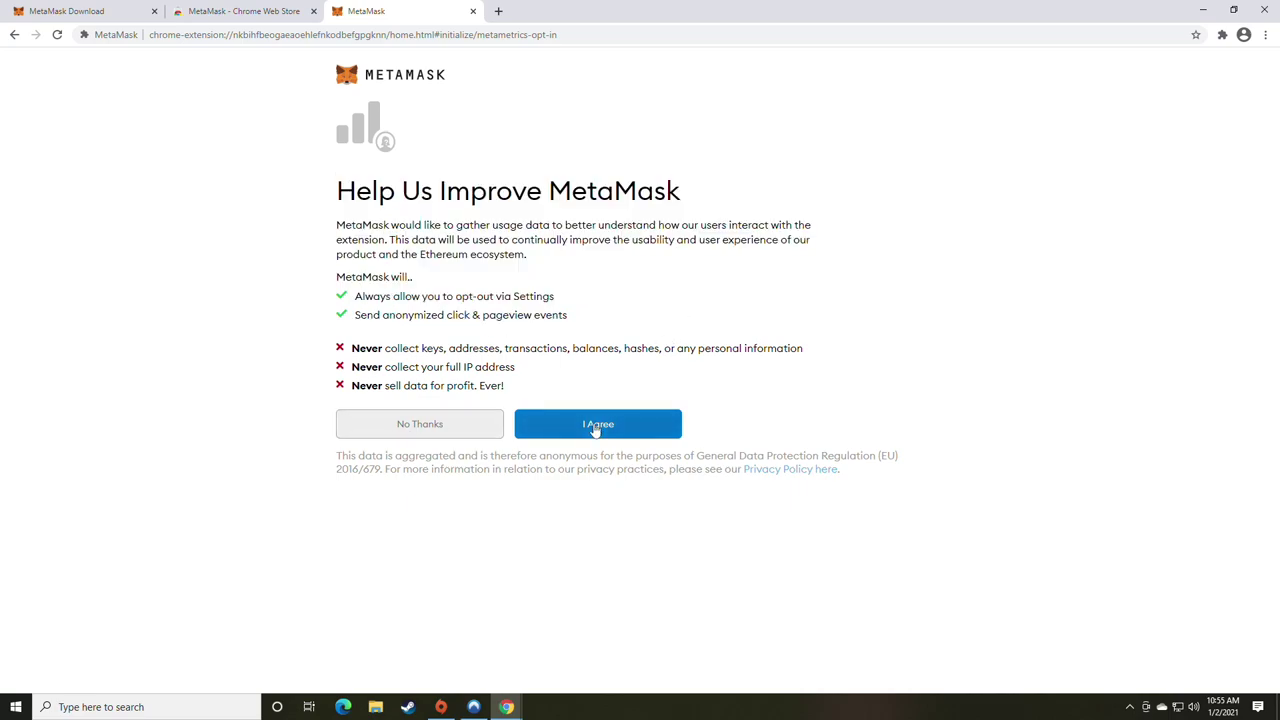
left_click(443, 432)
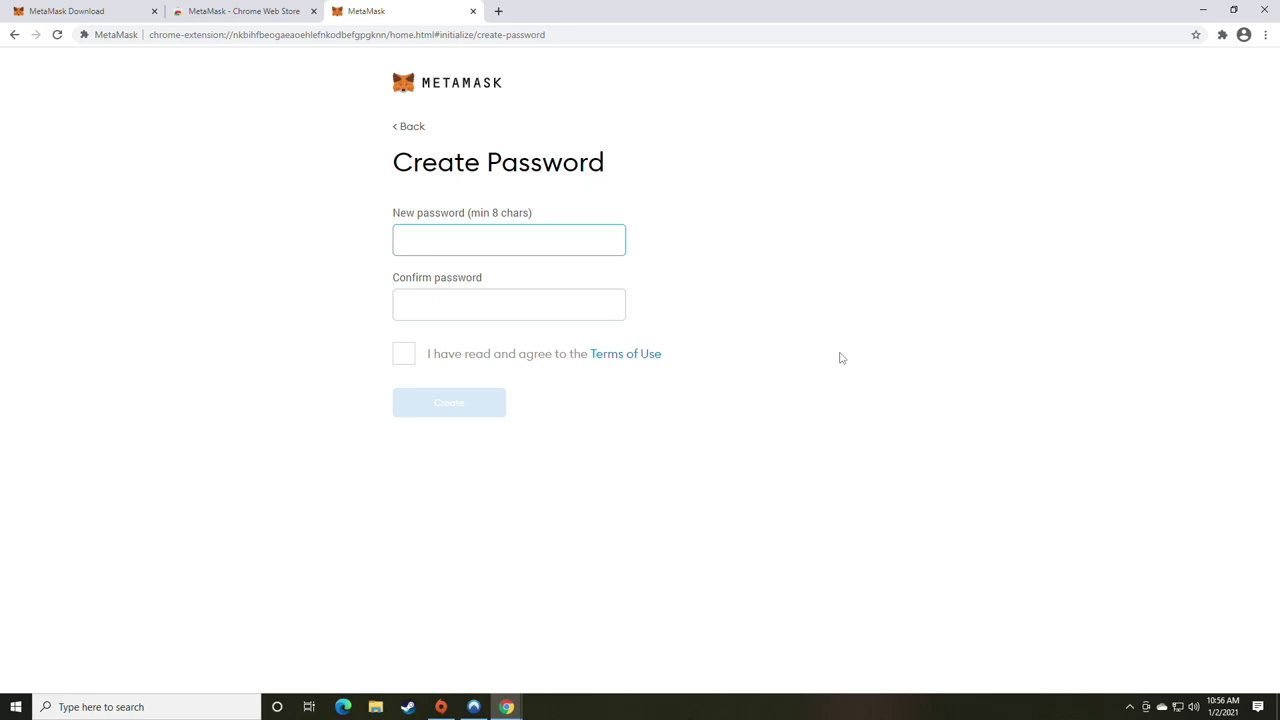
Load random.org in a new browser tab
left_click(498, 11)
type("rand")
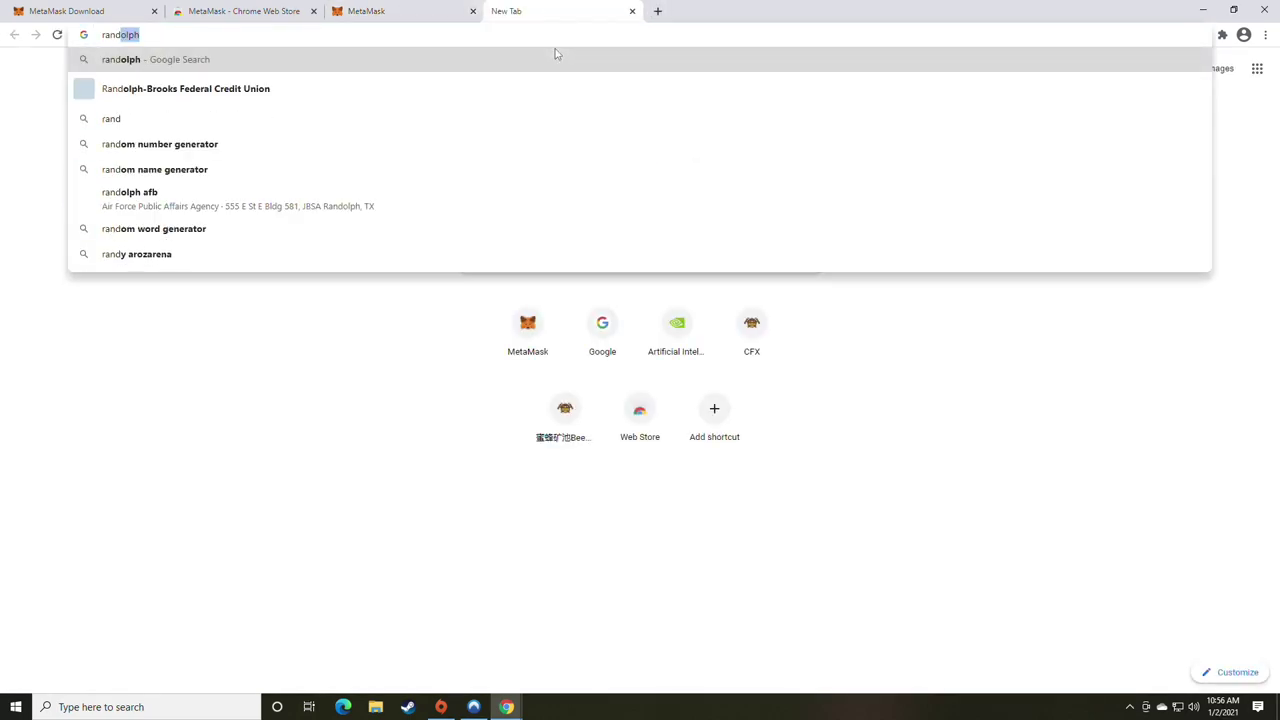
type("om.org")
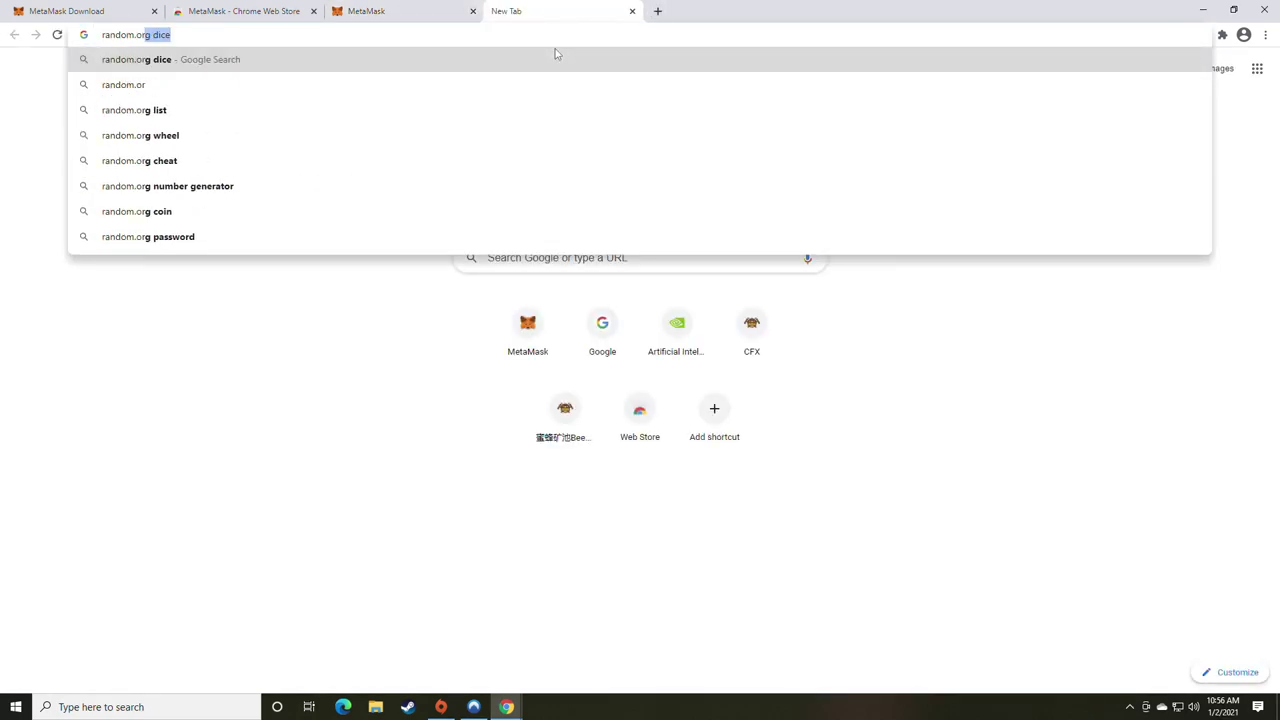
key("Return")
scroll(553, 393, "down", 4)
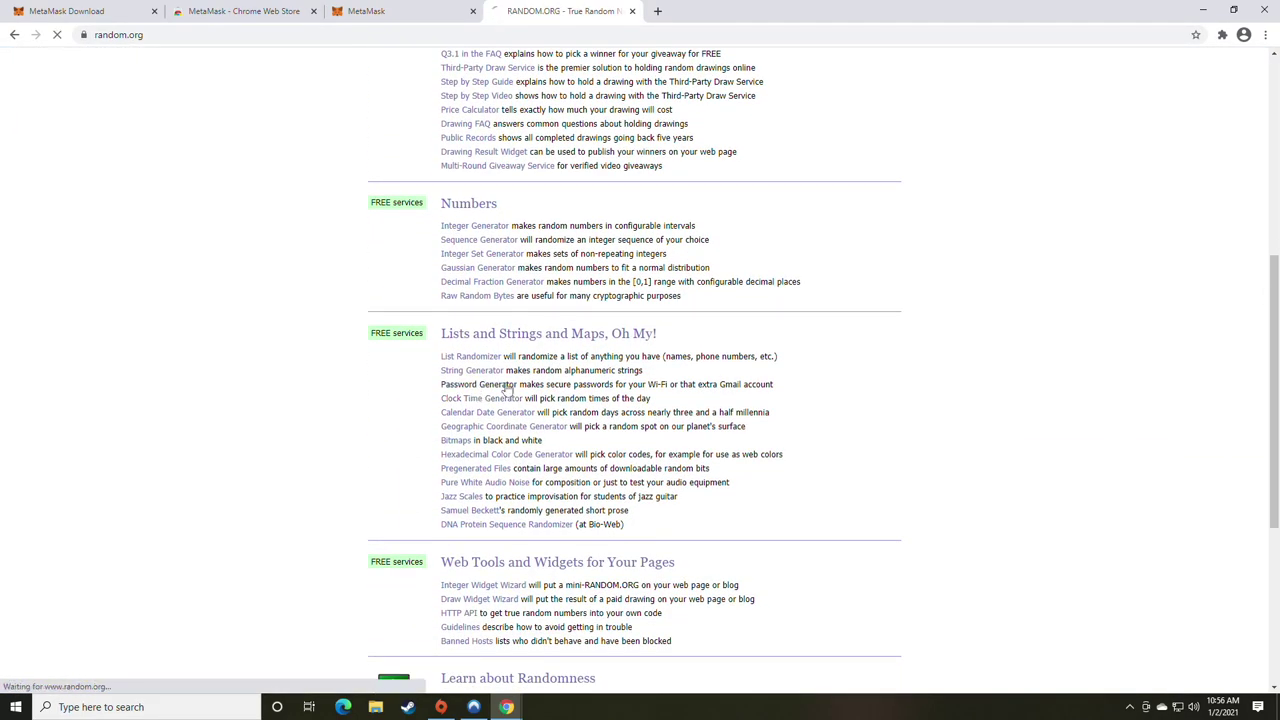
Generate five 8-character passwords, select the second, and return to MetaMask
left_click(485, 390)
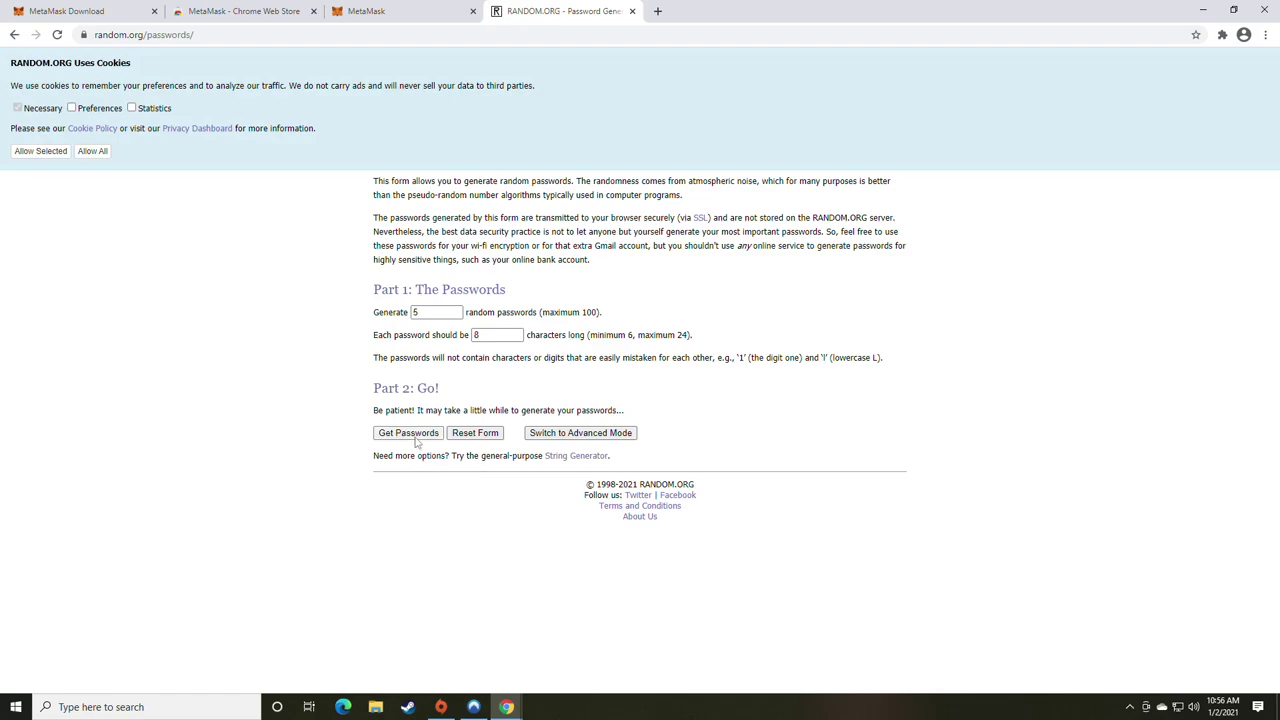
left_click(416, 438)
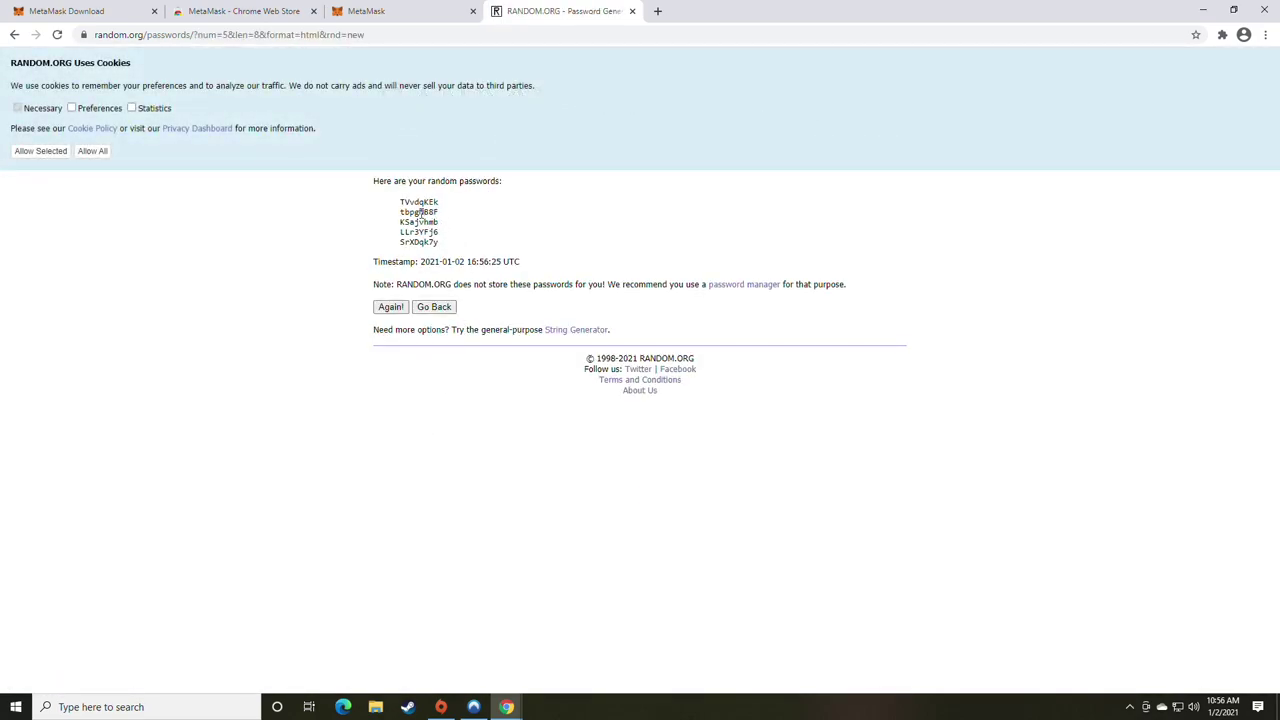
double_click(420, 212)
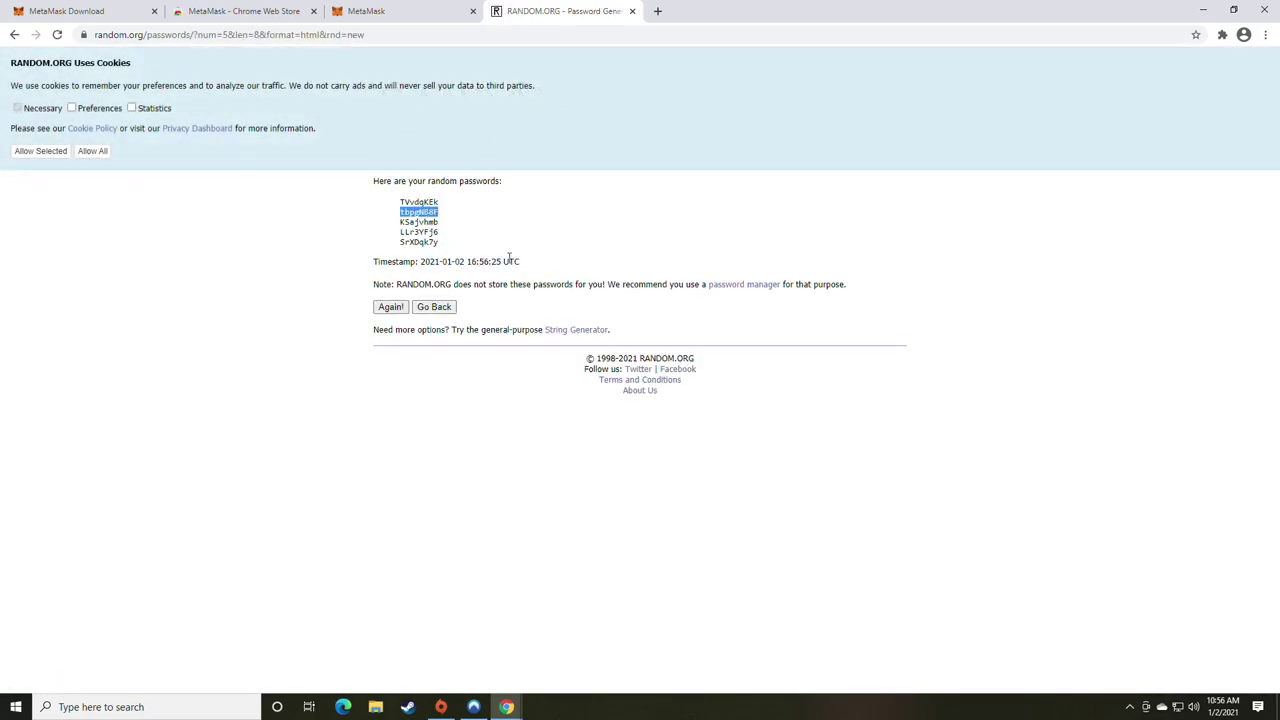
left_click(380, 11)
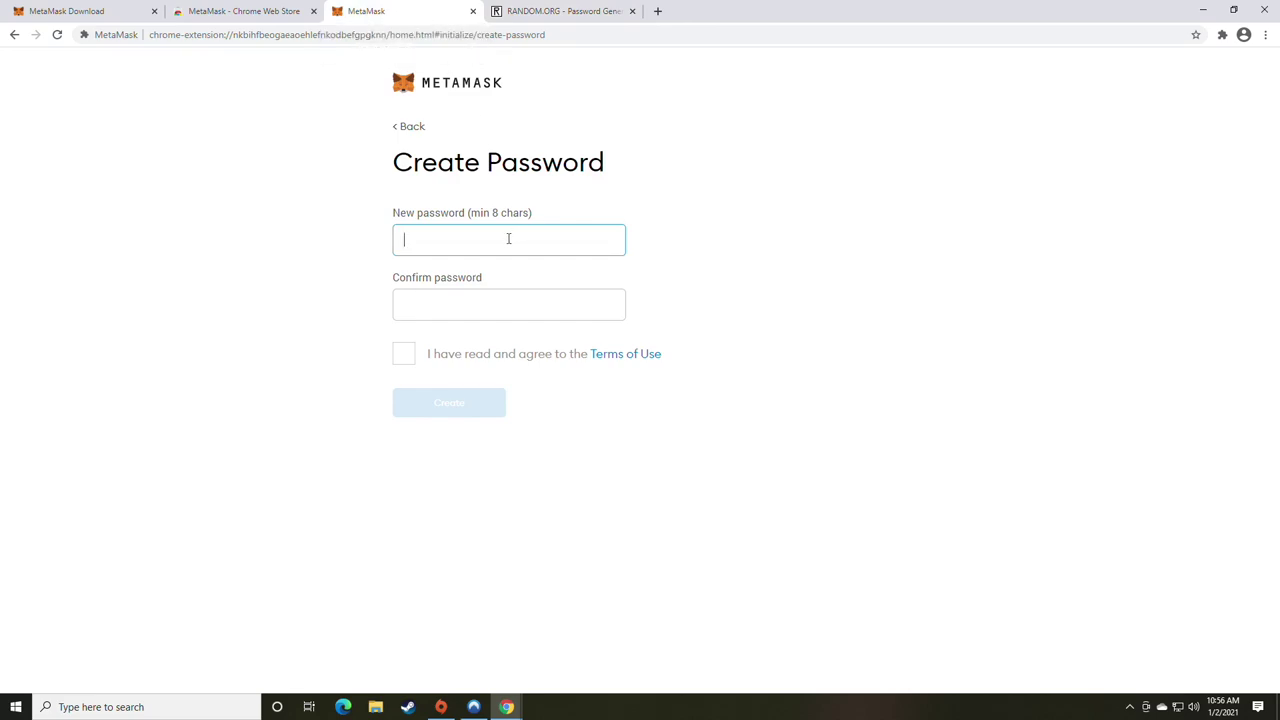
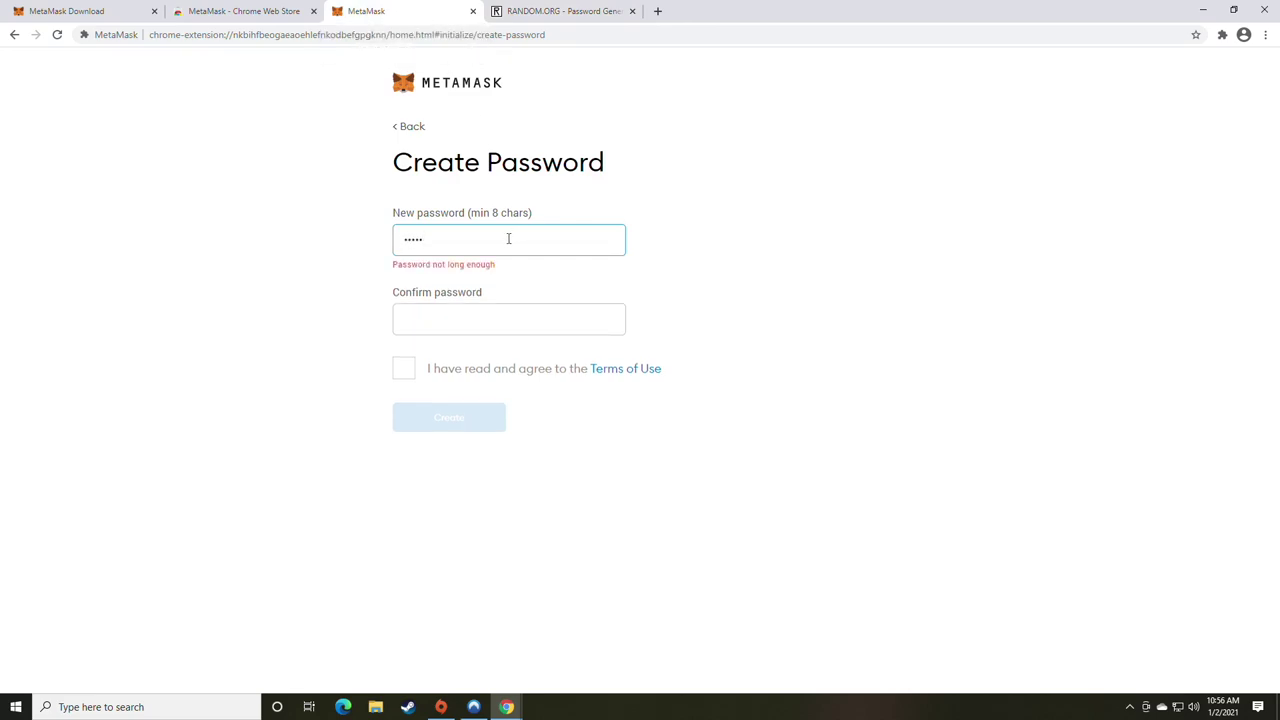
Enter the wallet password in both fields, accept the Terms of Use, and create the wallet
key("Tab")
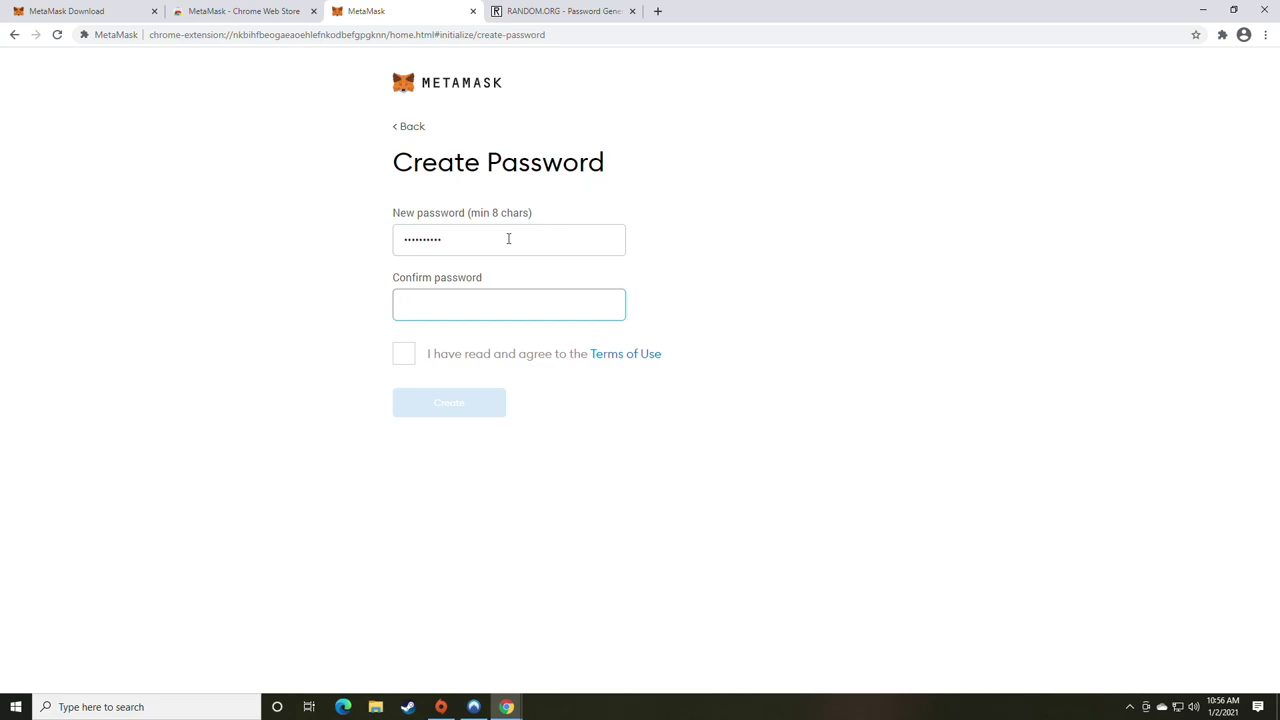
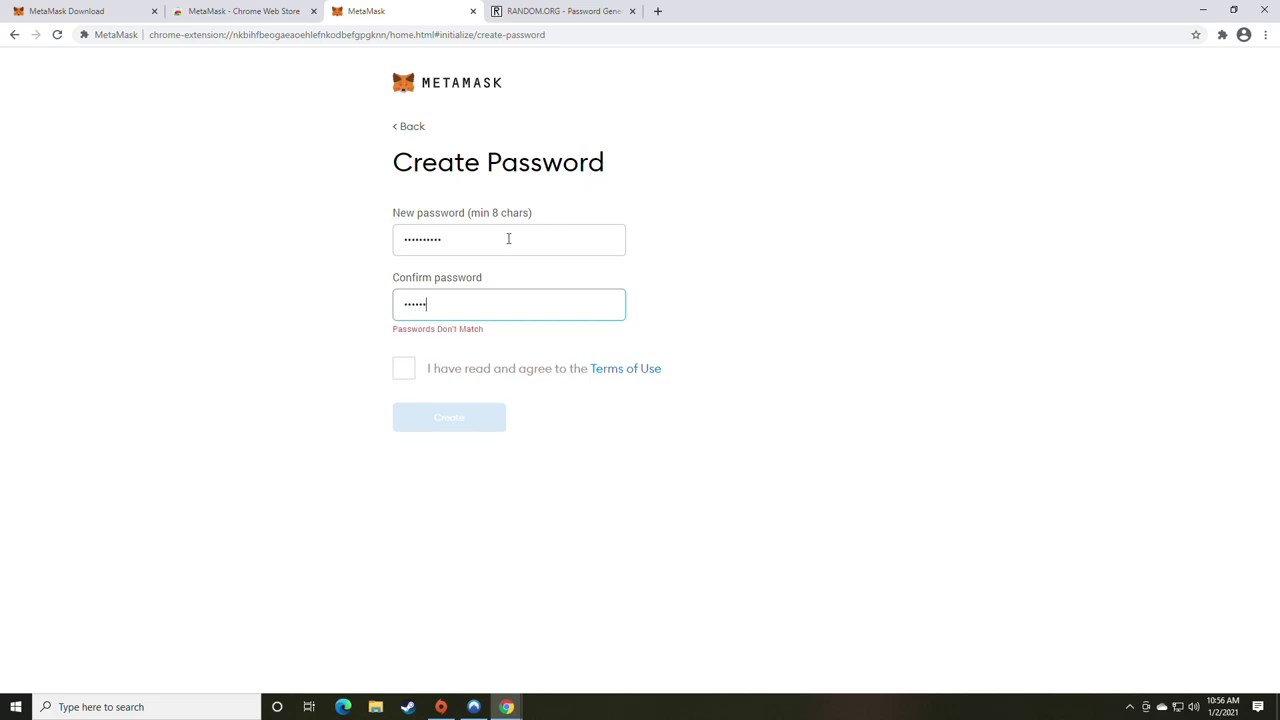
left_click(403, 353)
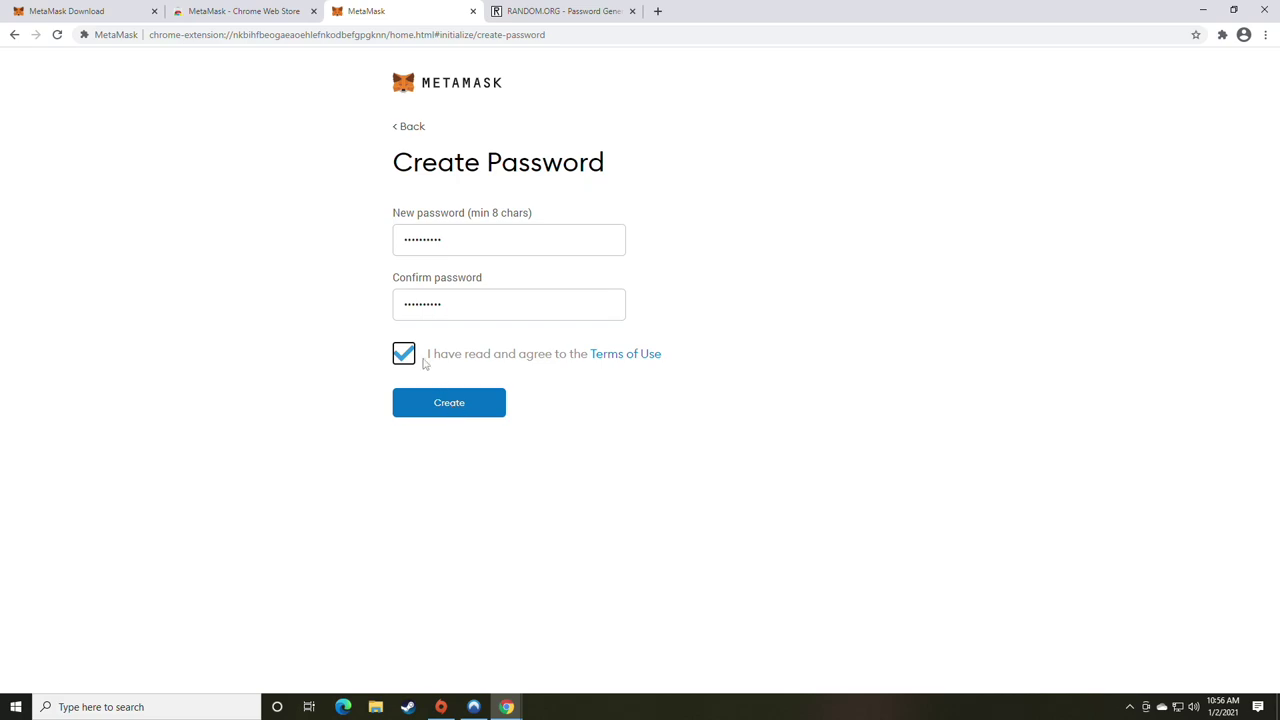
left_click(458, 408)
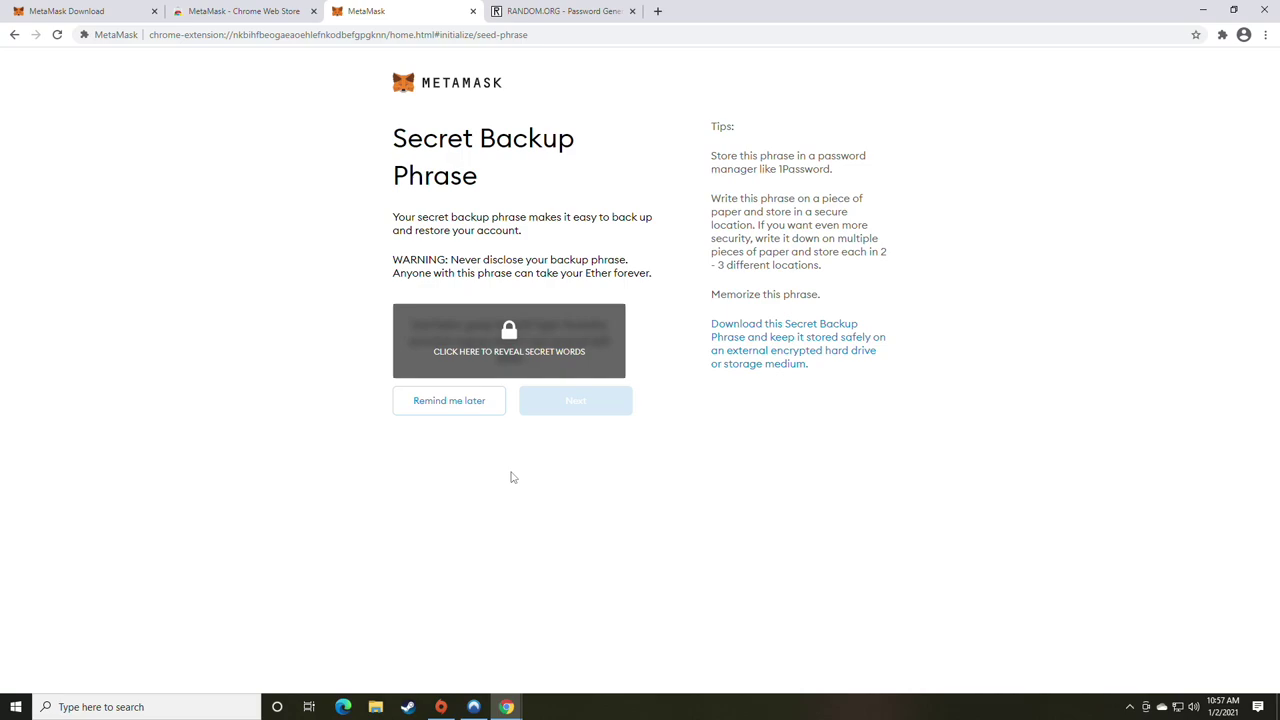
Reveal and select the twelve-word secret backup phrase, then bring up Windows search
left_click(509, 338)
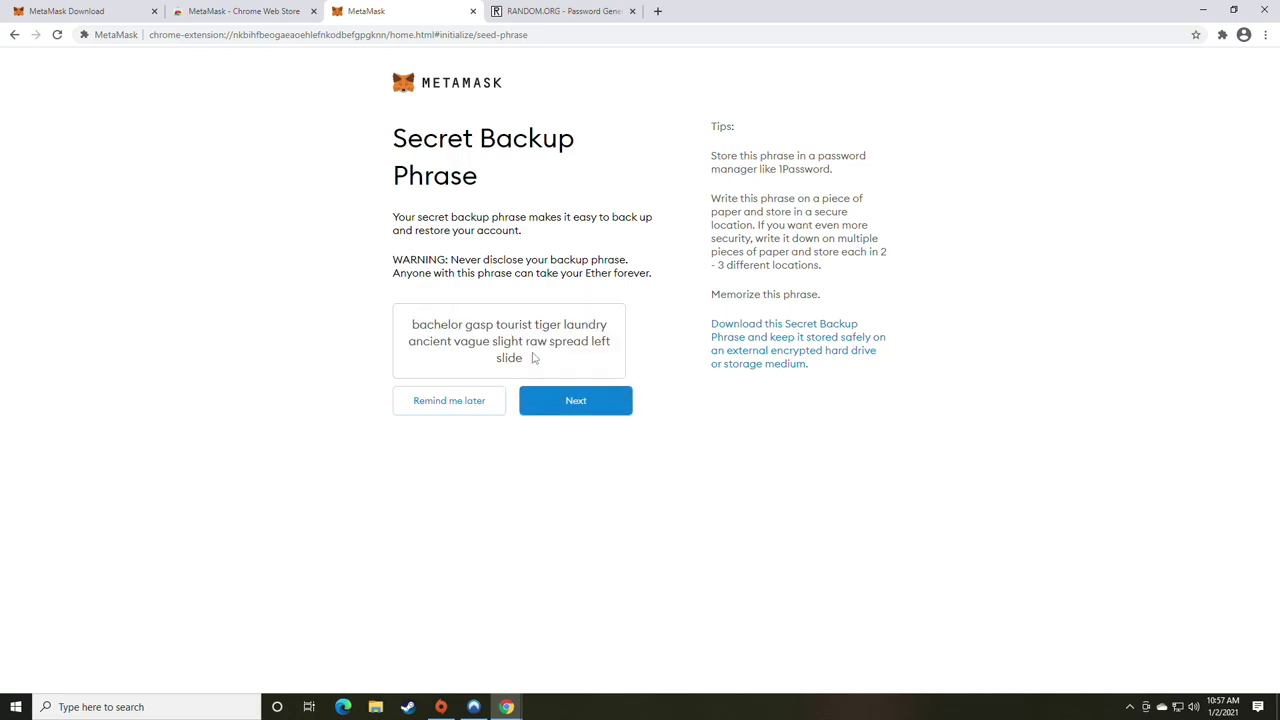
left_click_drag(541, 361, 410, 327)
key("ctrl+c")
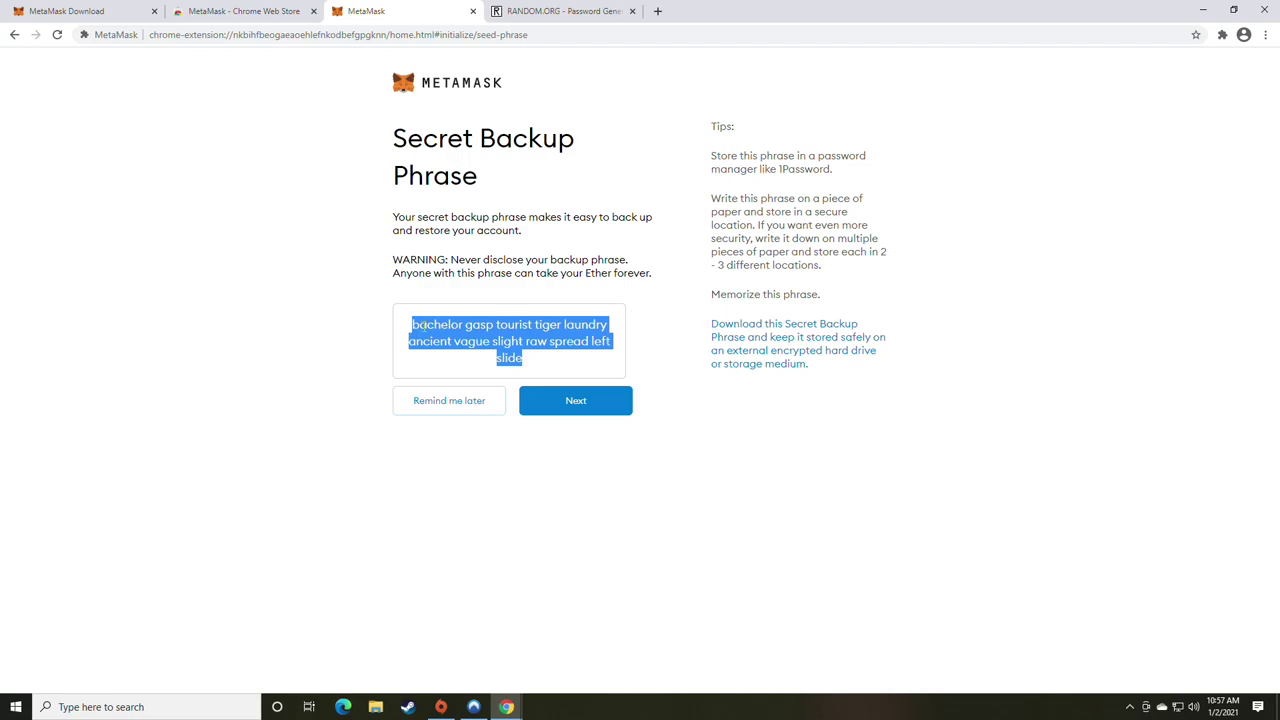
left_click(171, 707)
Paste the backup phrase into a new Notepad note, then start a Windows search for BitLocker
type("notepad")
key("Return")
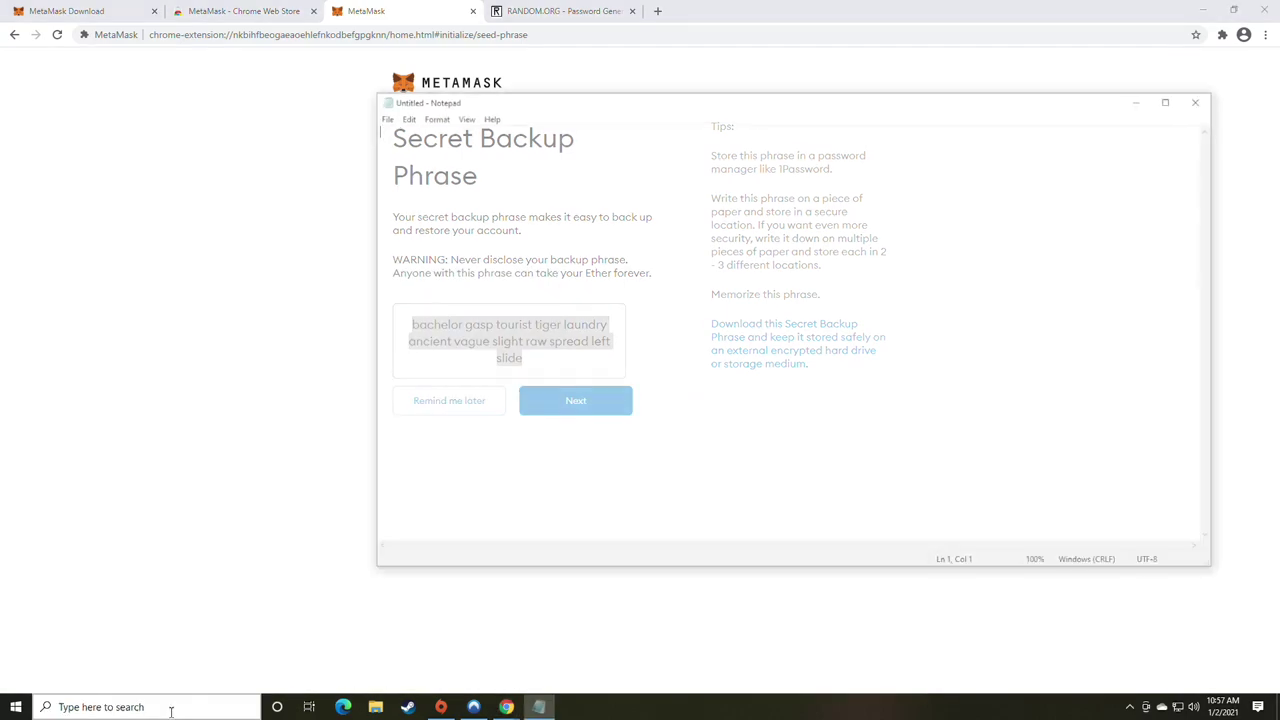
key("ctrl+v")
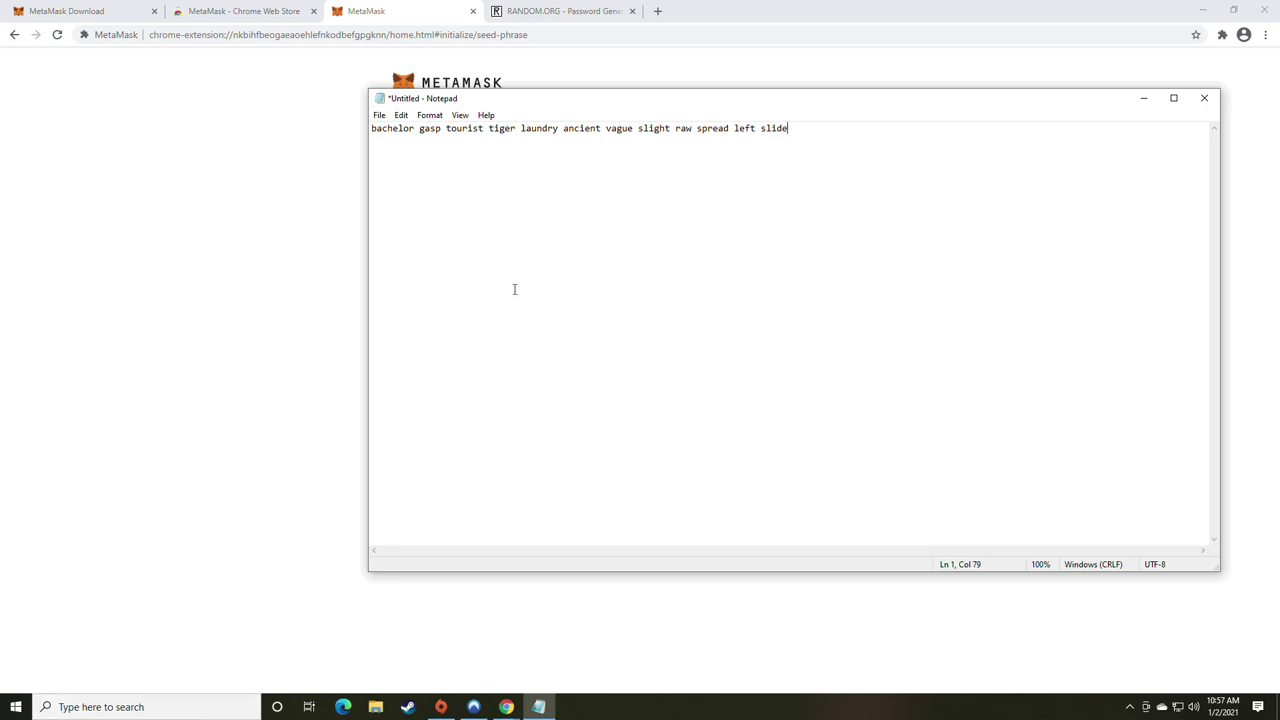
left_click_drag(675, 105, 657, 105)
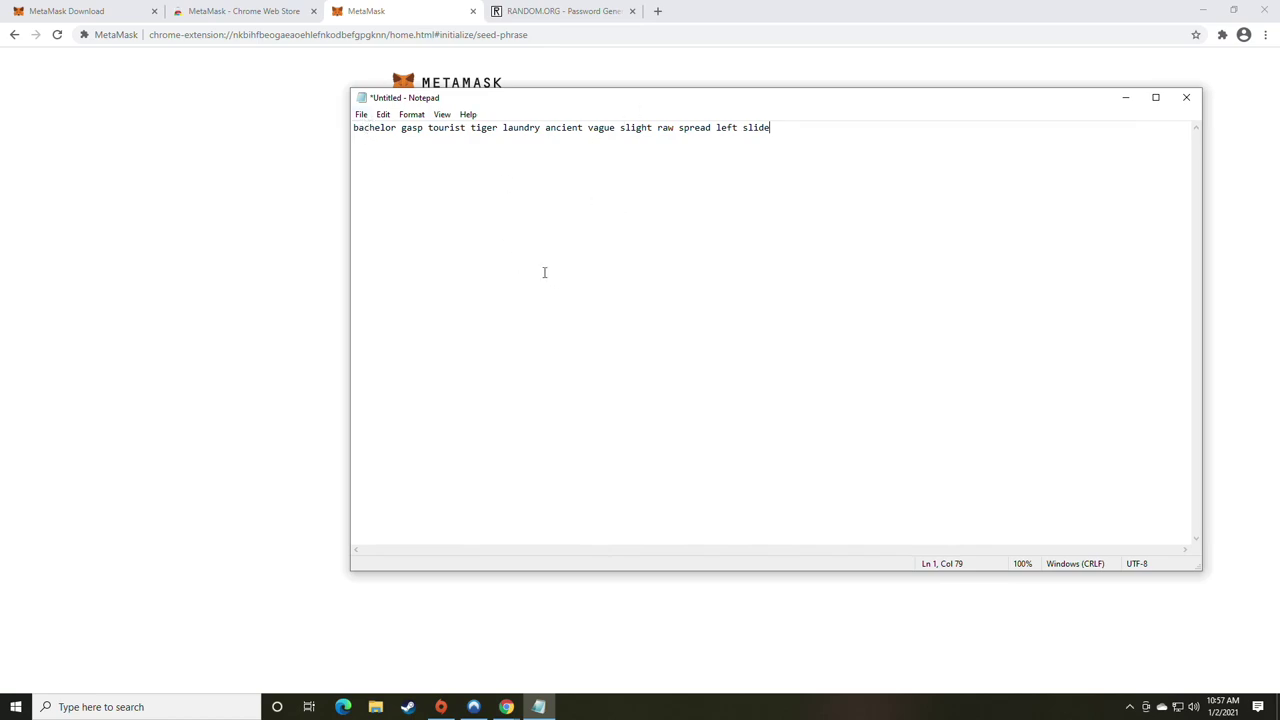
left_click(361, 114)
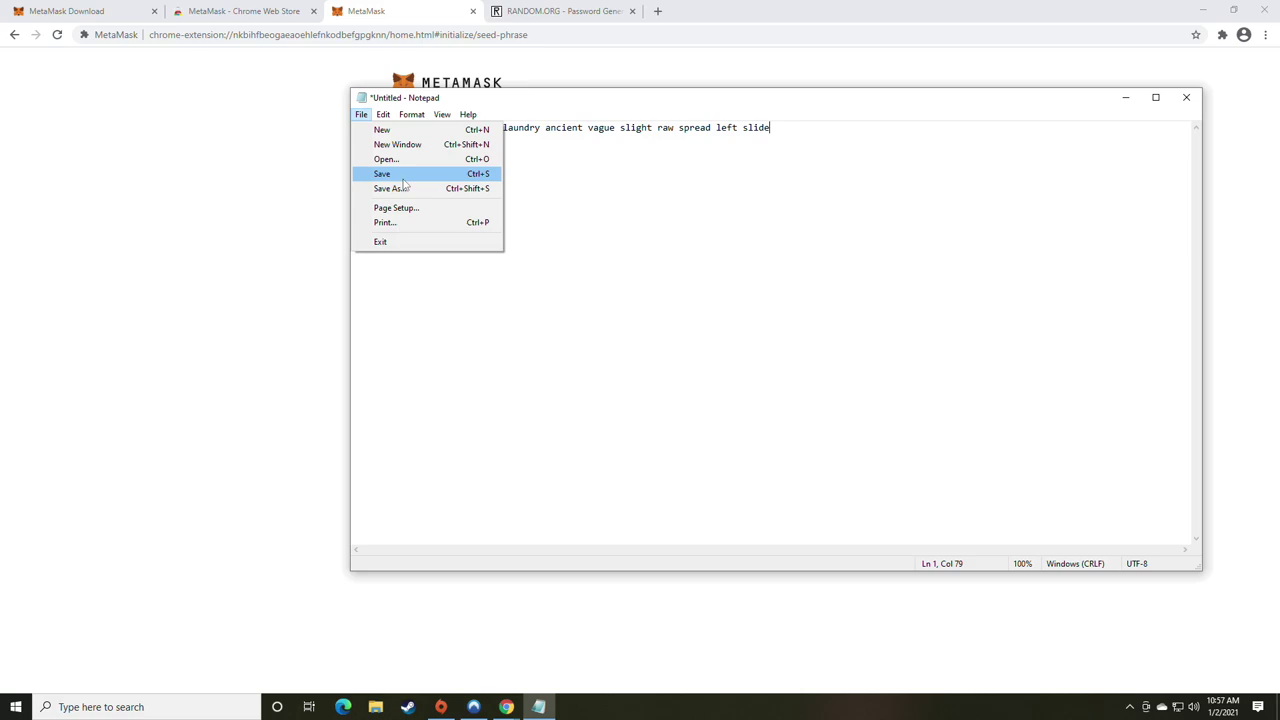
left_click(185, 705)
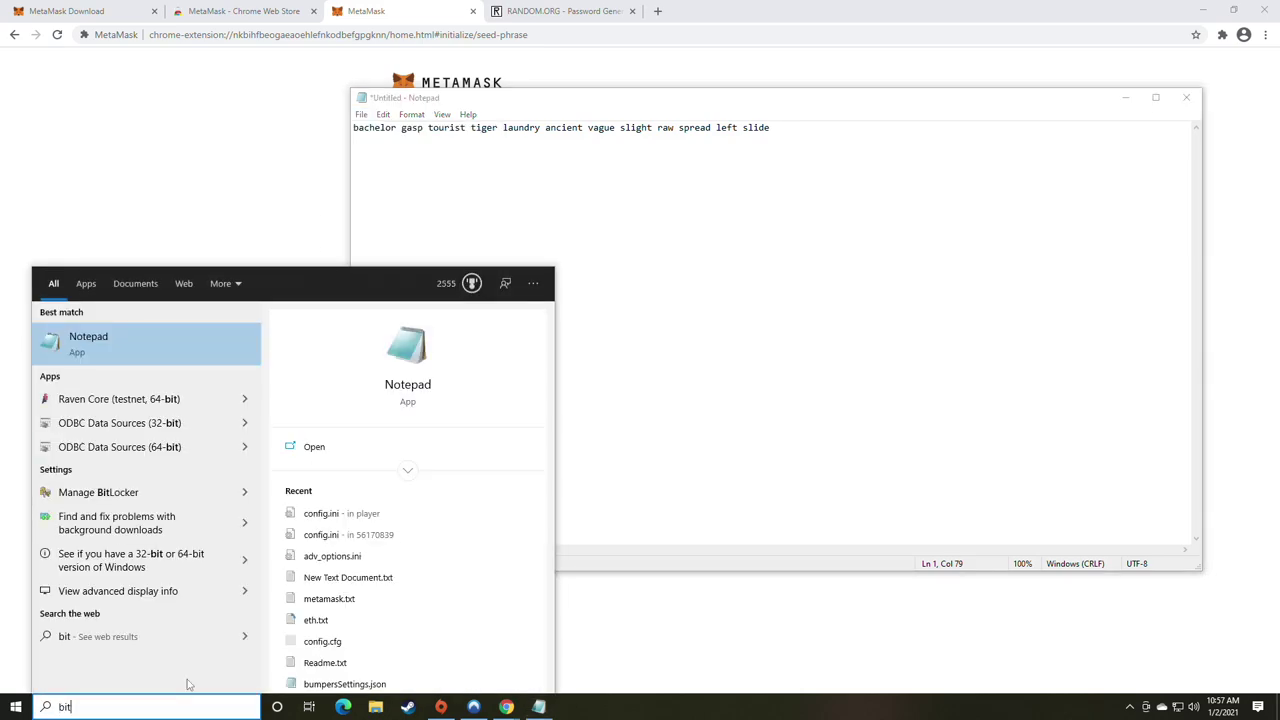
Open Manage BitLocker and expand then collapse the GAEMS (D:) drive details
key("Escape")
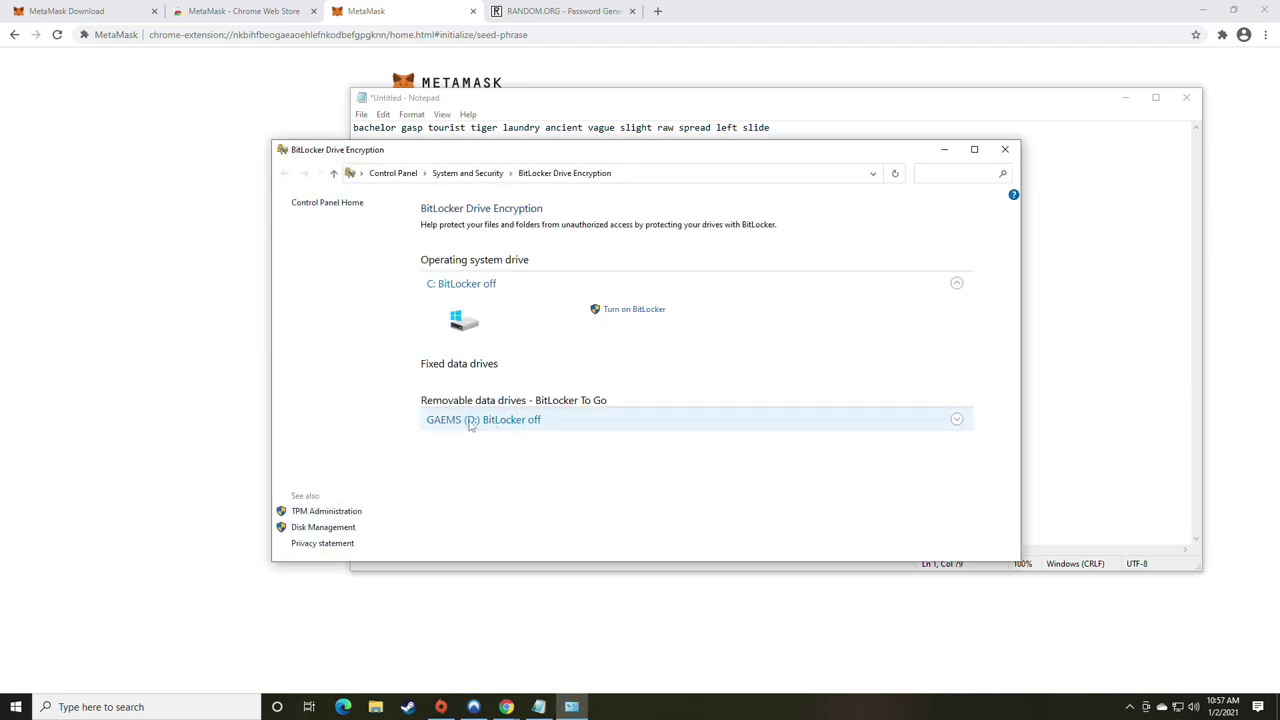
left_click(956, 419)
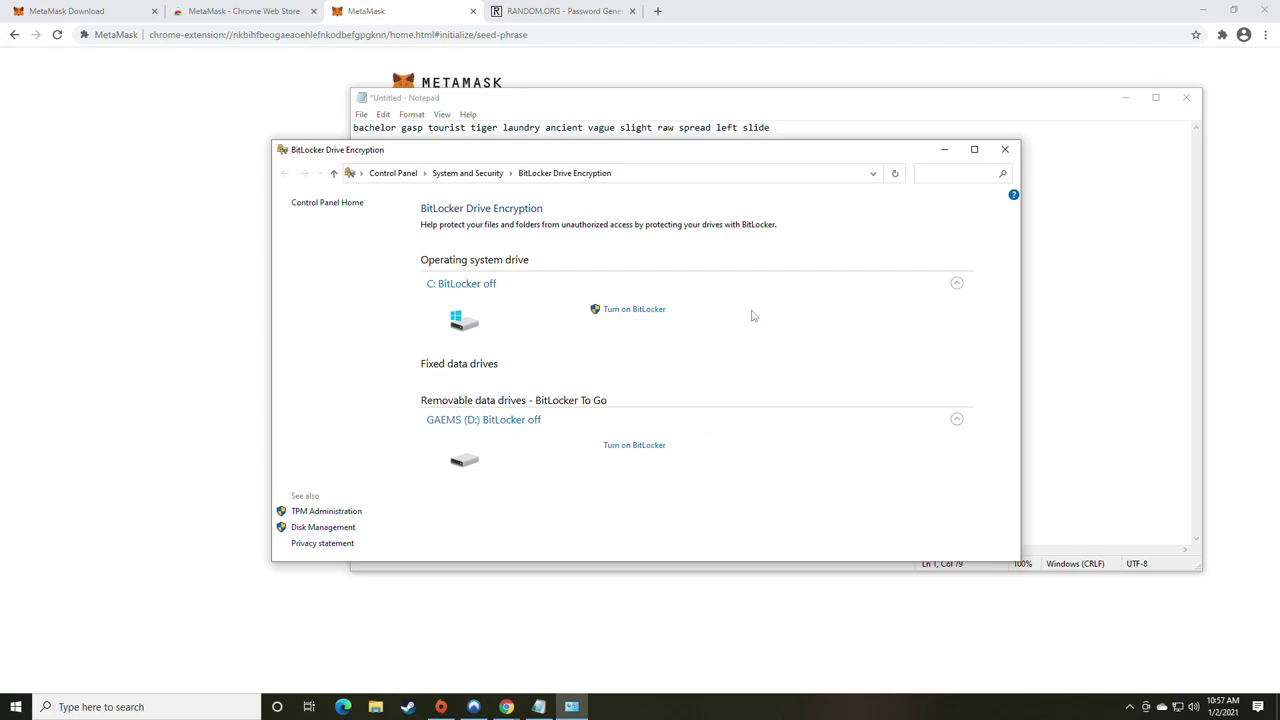
left_click(956, 420)
Minimize BitLocker, browse nordlocker.com in a new tab, then close it to return to MetaMask
left_click(945, 152)
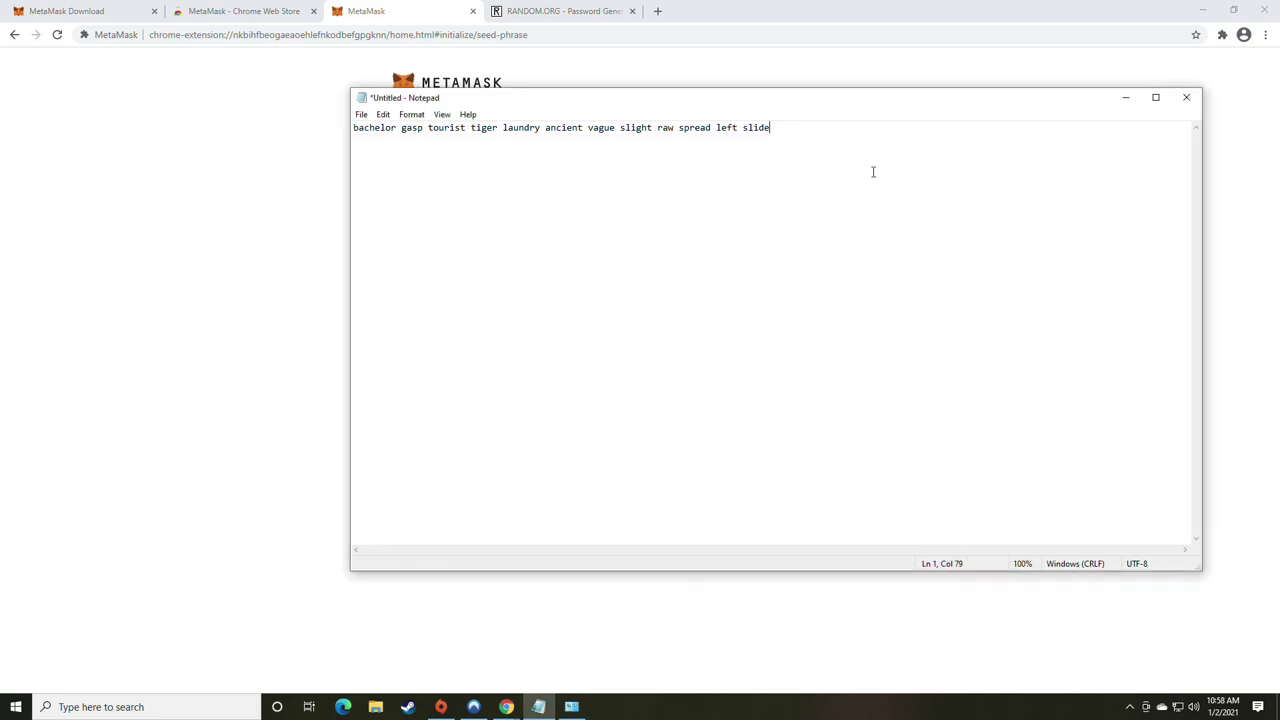
left_click(658, 12)
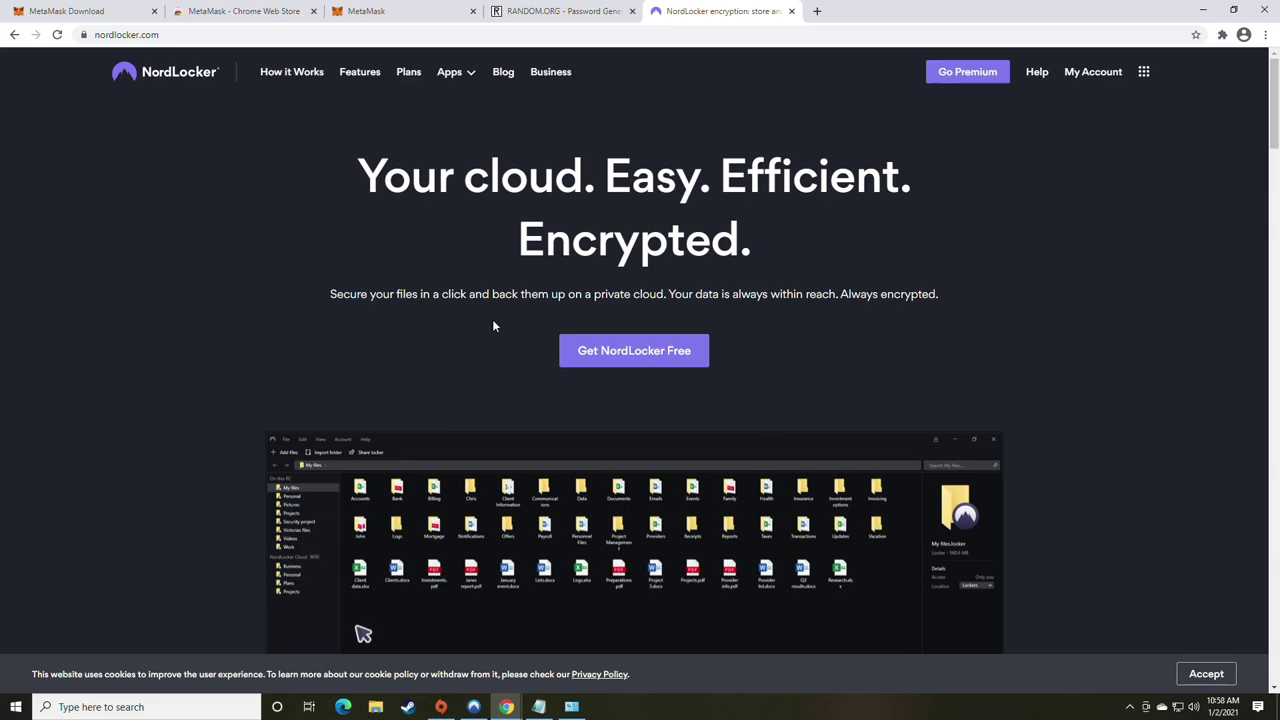
scroll(482, 311, "down", 3)
scroll(483, 309, "up", 2)
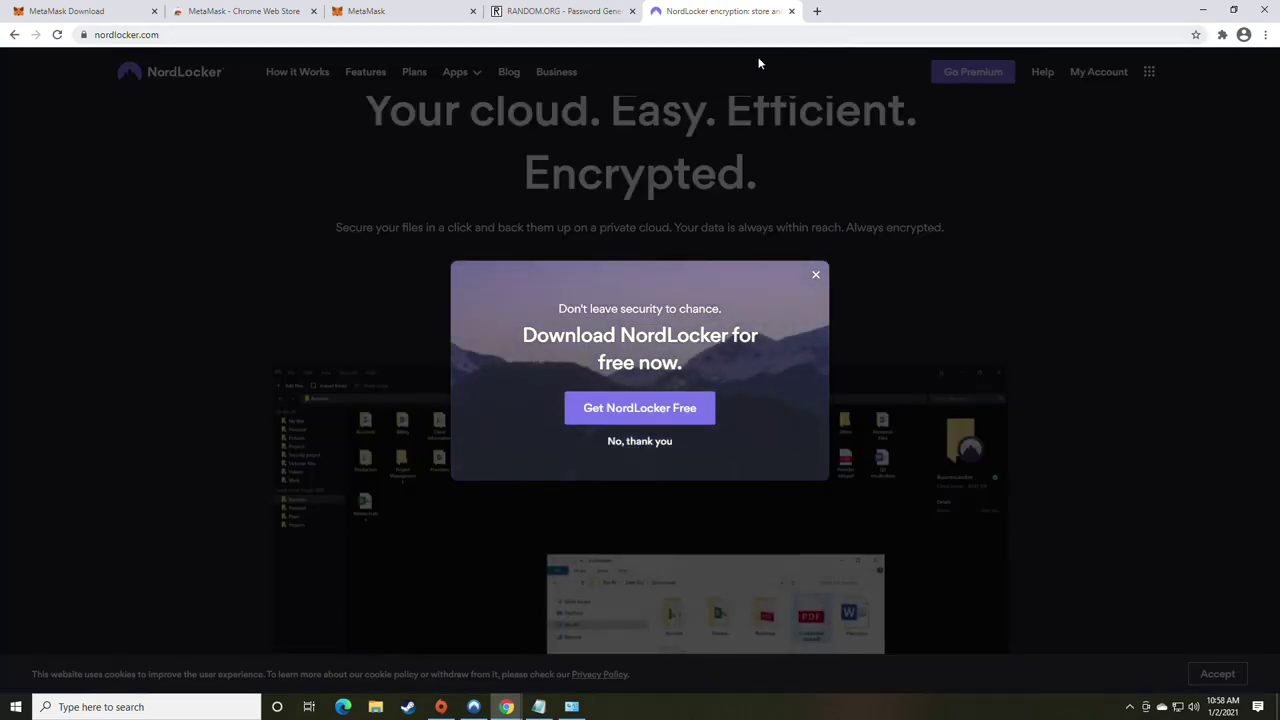
key("ctrl+w")
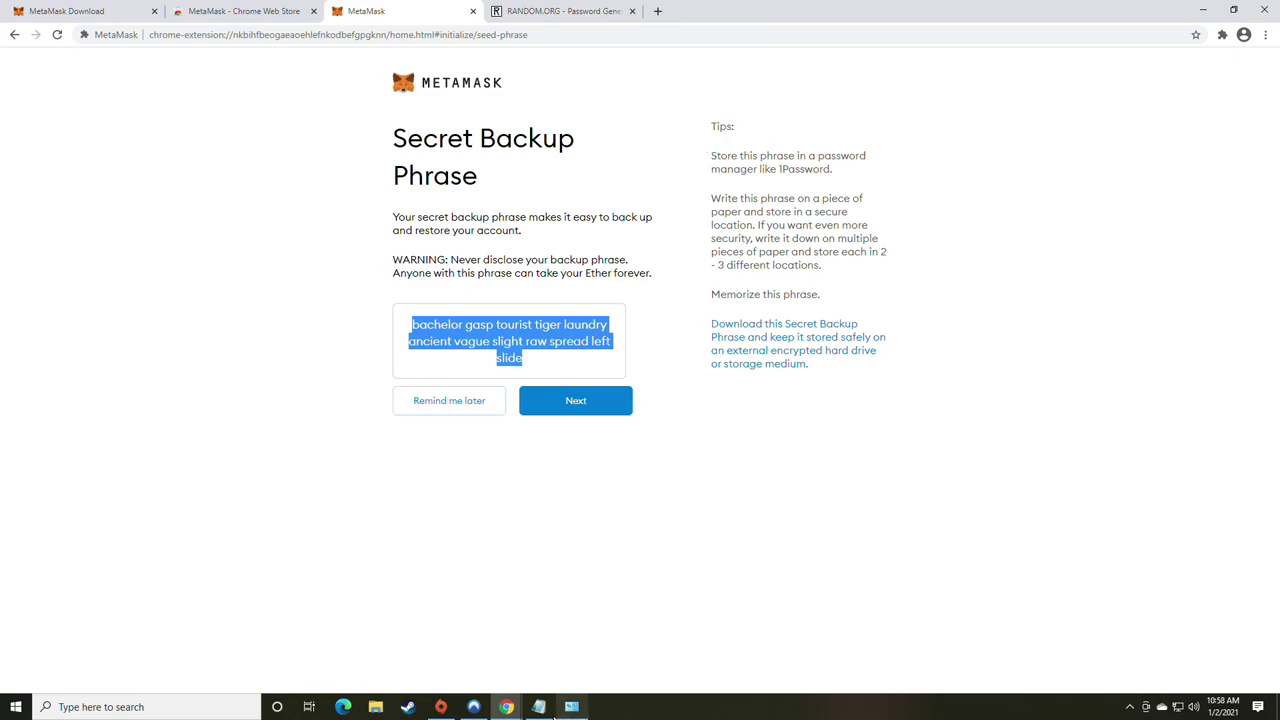
Save the Notepad backup phrase note as uniswap.txt
left_click(538, 707)
key("ctrl+v")
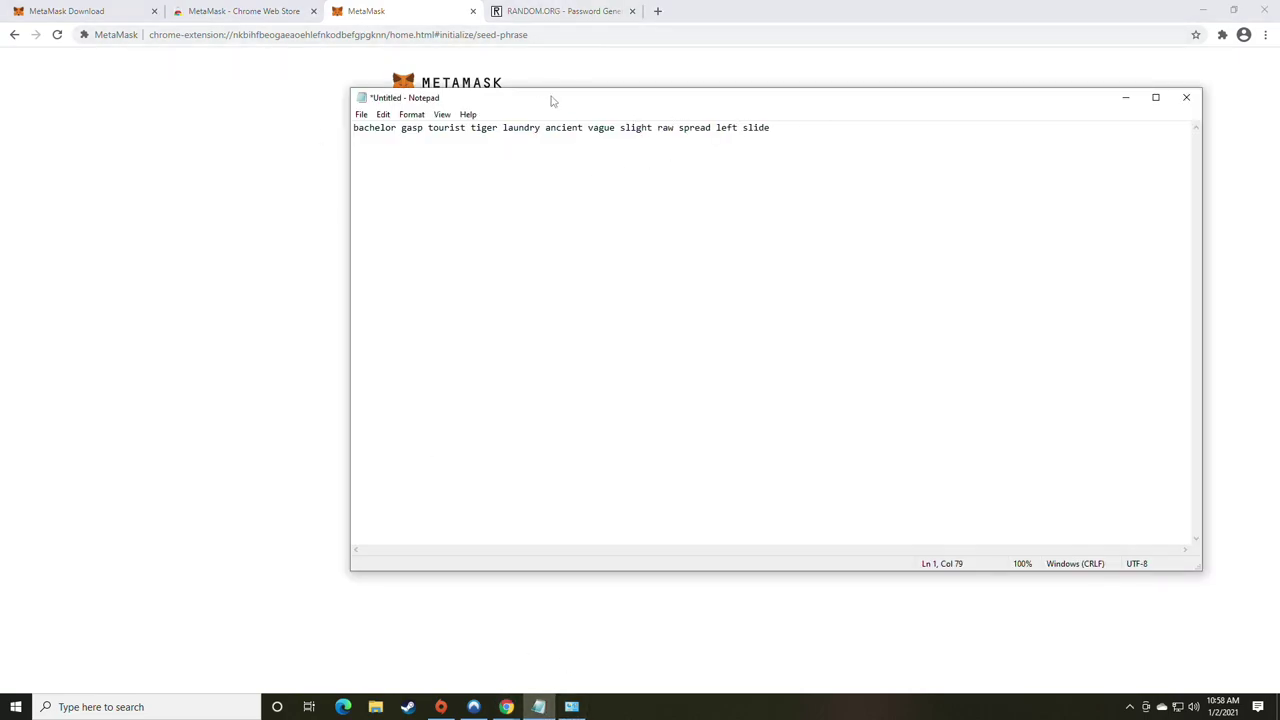
left_click(361, 114)
left_click(392, 190)
scroll(371, 246, "up", 2)
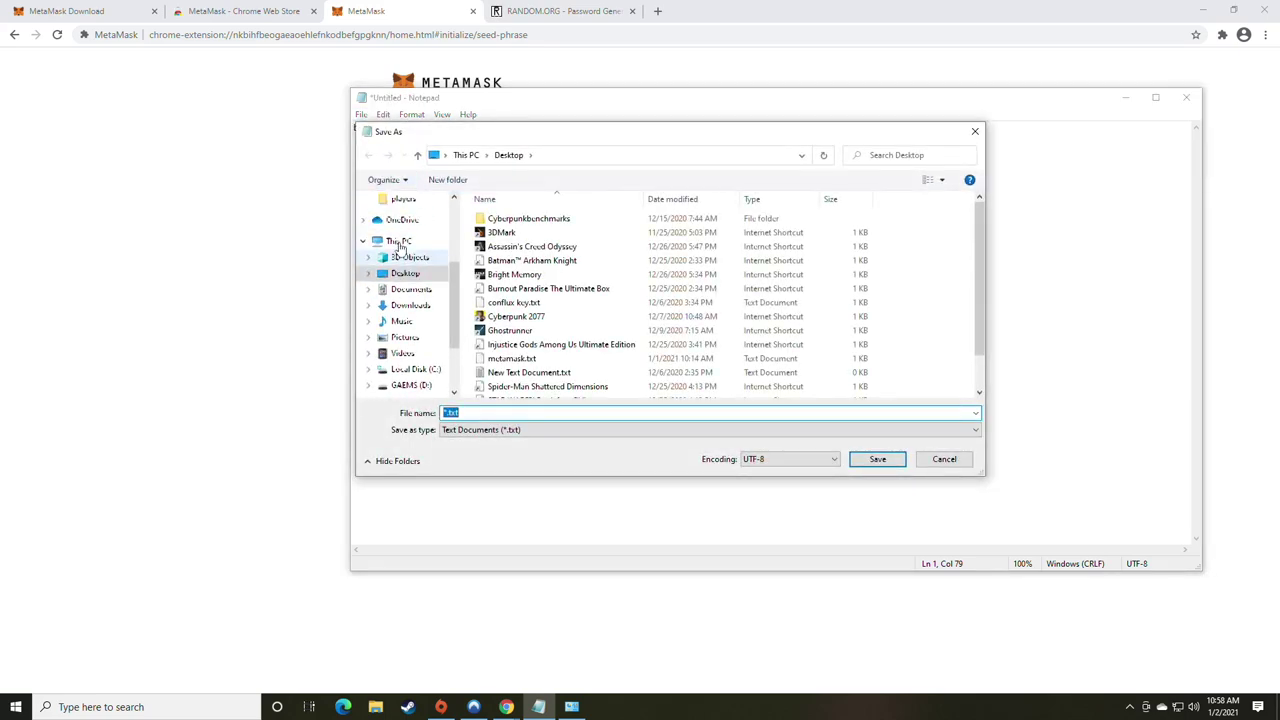
type("metamask")
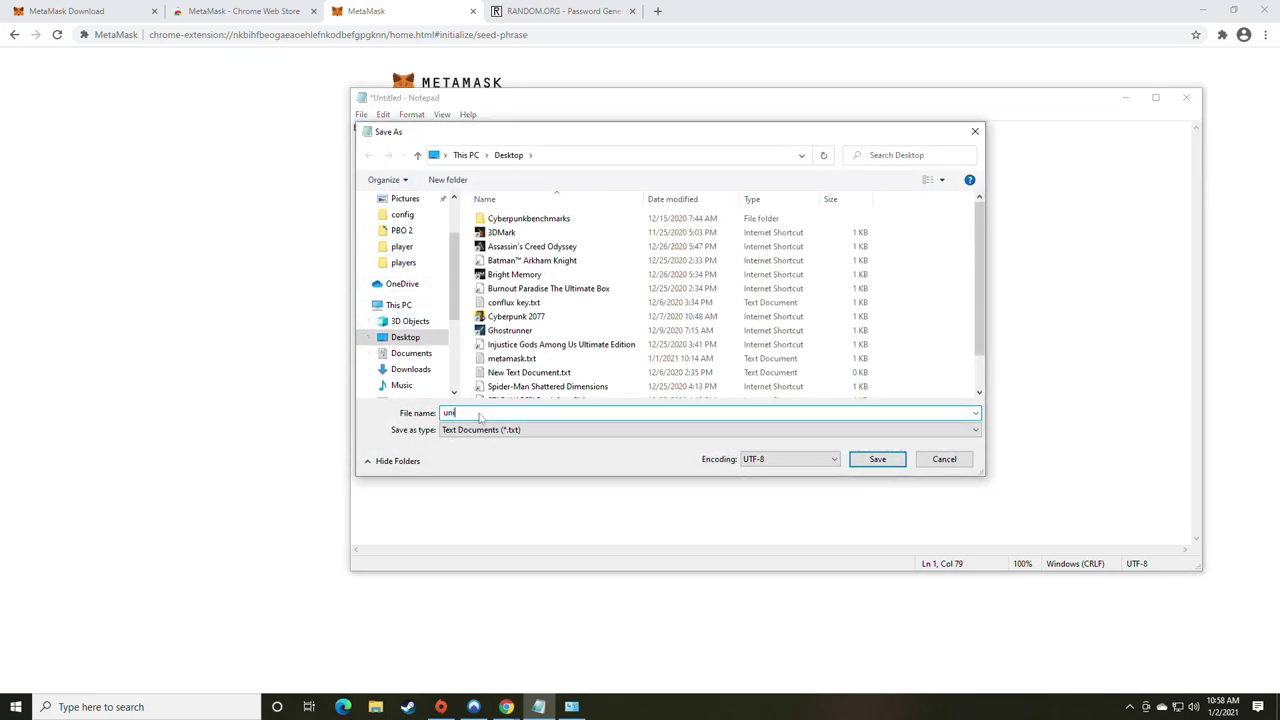
key("Return")
Snap Notepad left and MetaMask right, then continue to confirming the backup phrase
left_click_drag(639, 103, 2, 117)
left_click(860, 280)
left_click(905, 445)
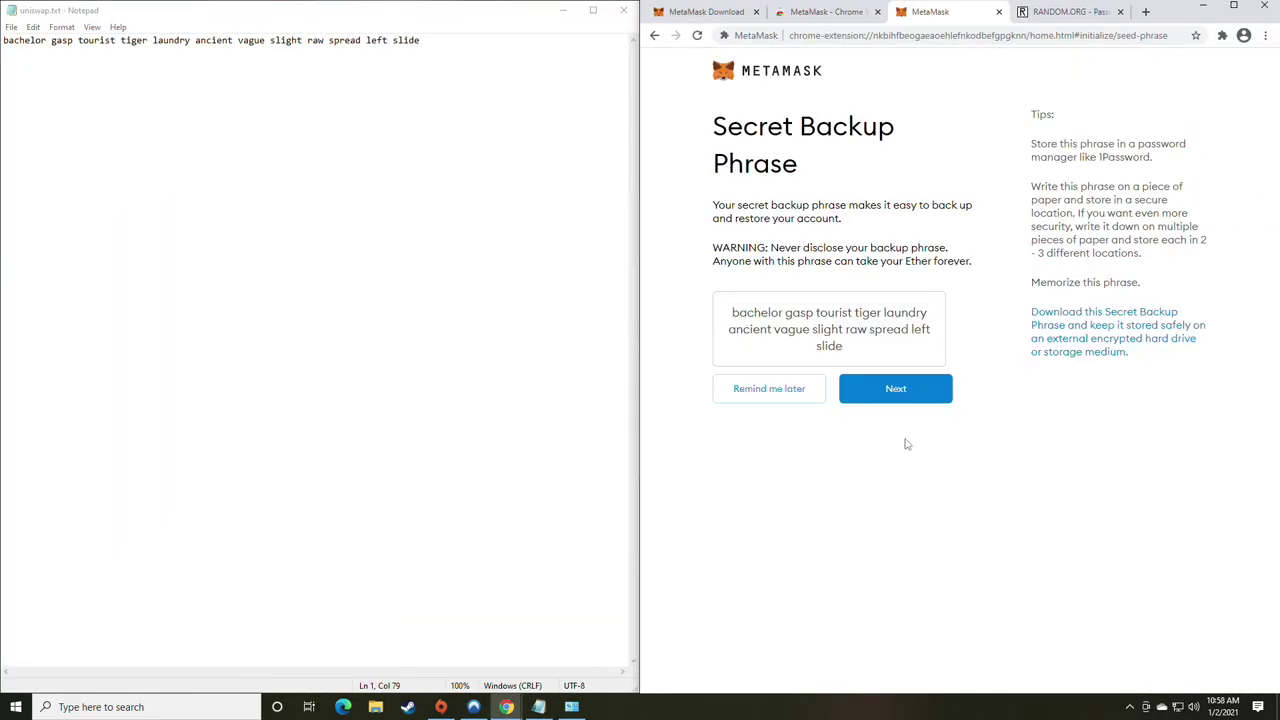
left_click(906, 392)
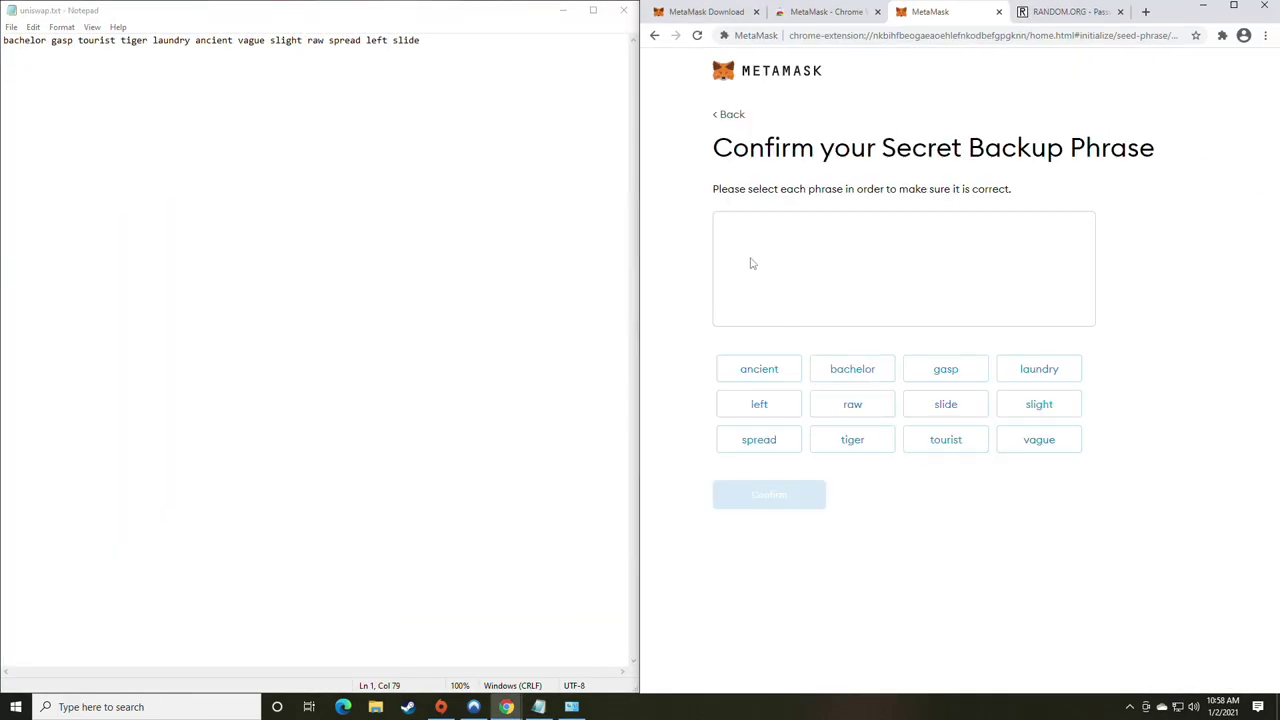
Compare the confirmation page heading with the backup phrase saved in the note
left_click_drag(1085, 148, 707, 158)
left_click(709, 160)
left_click_drag(3, 40, 331, 45)
left_click(331, 48)
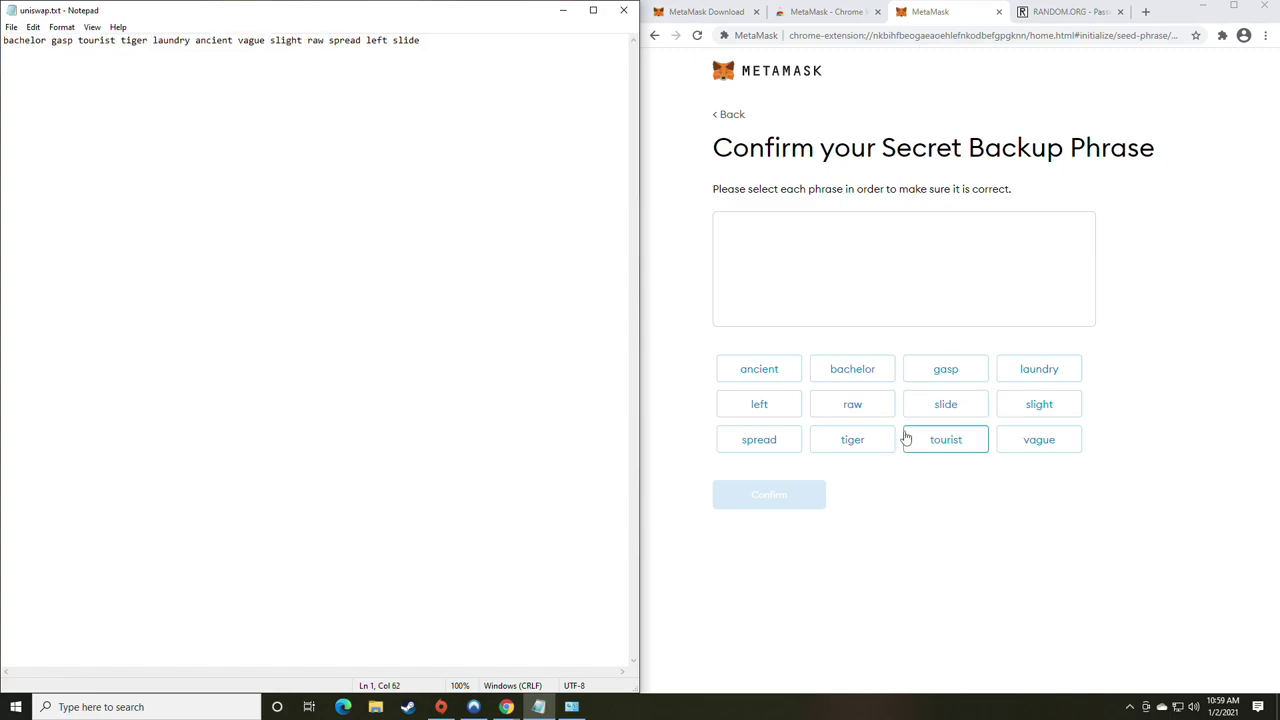
Select the first six backup phrase words in their original order
left_click(858, 380)
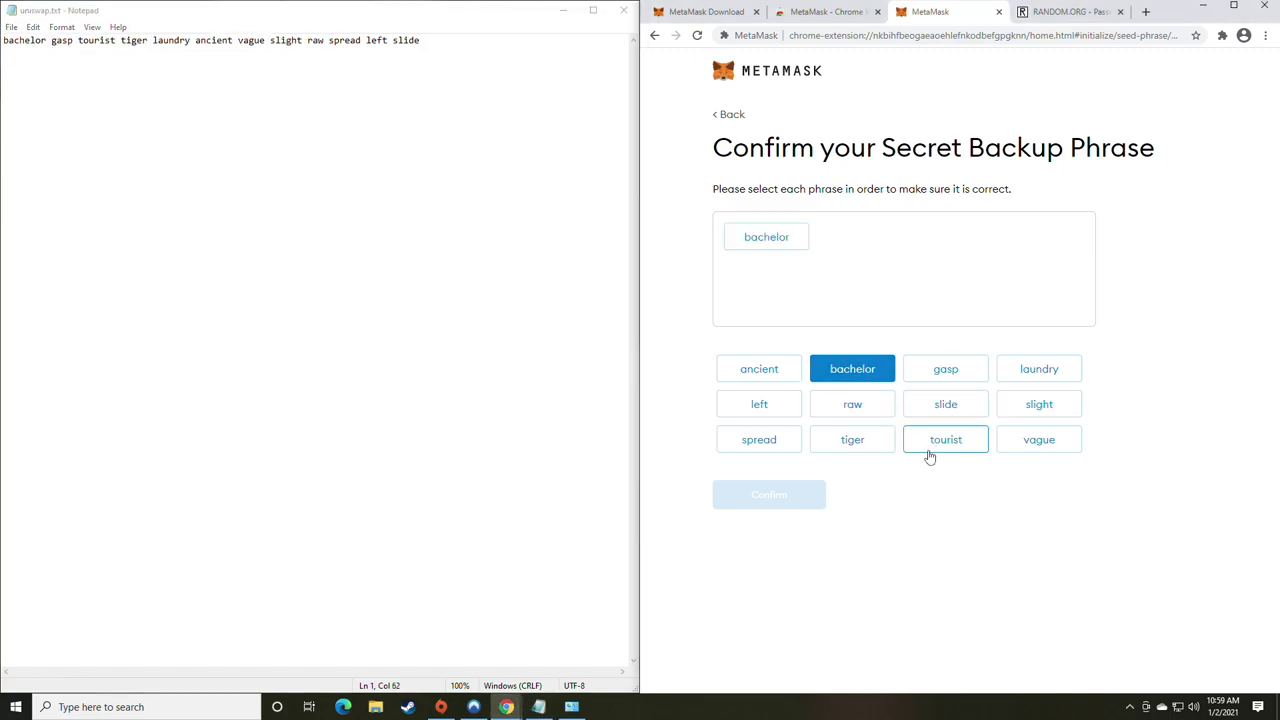
left_click(955, 386)
left_click(948, 451)
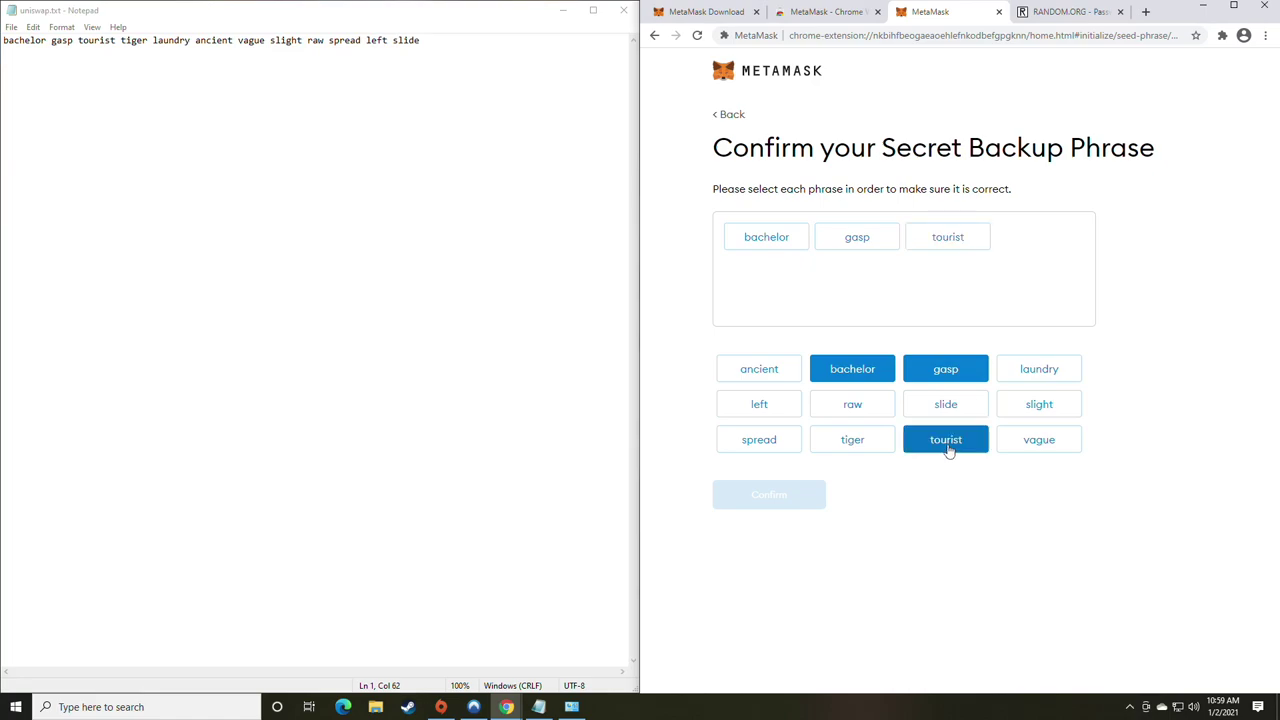
left_click(856, 442)
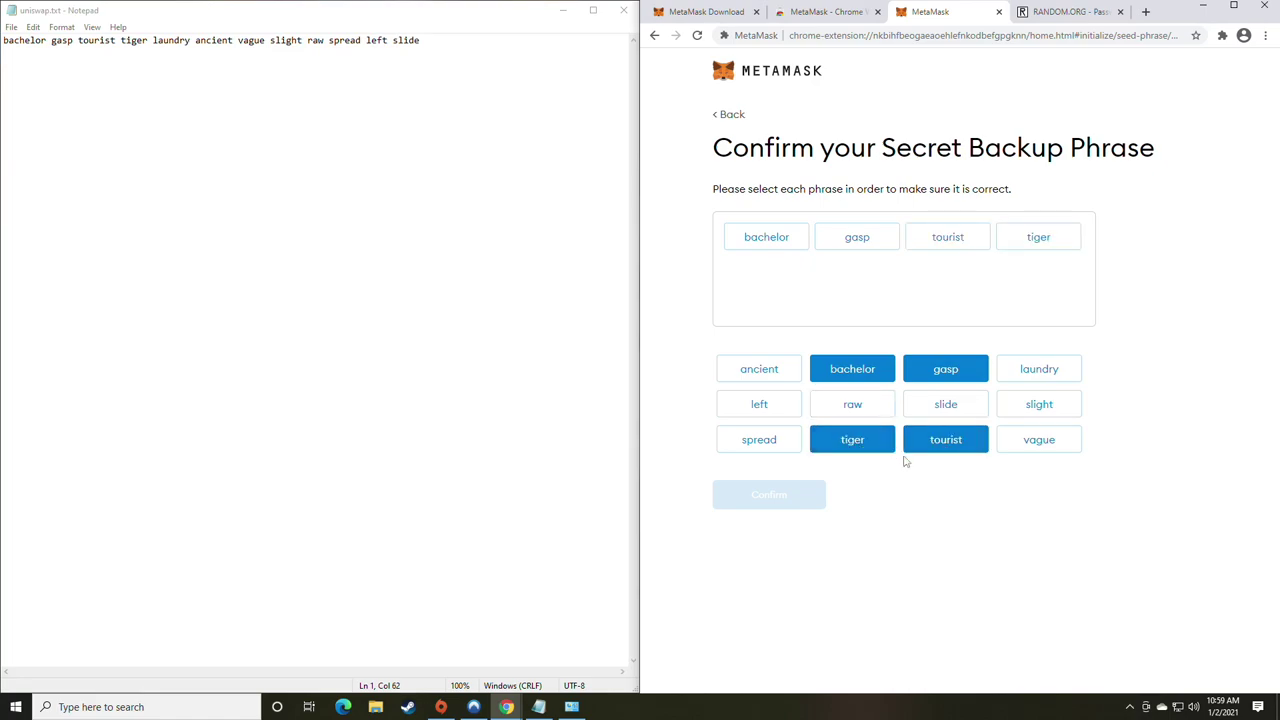
left_click(1033, 376)
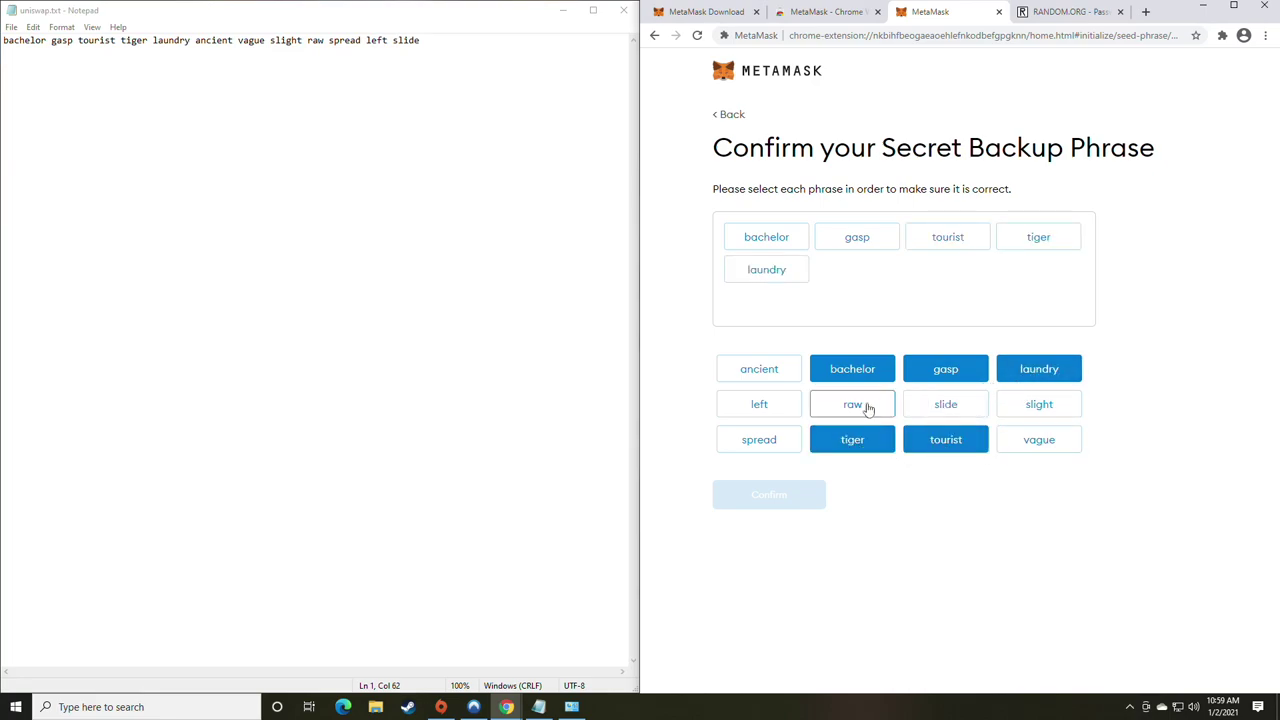
left_click(776, 373)
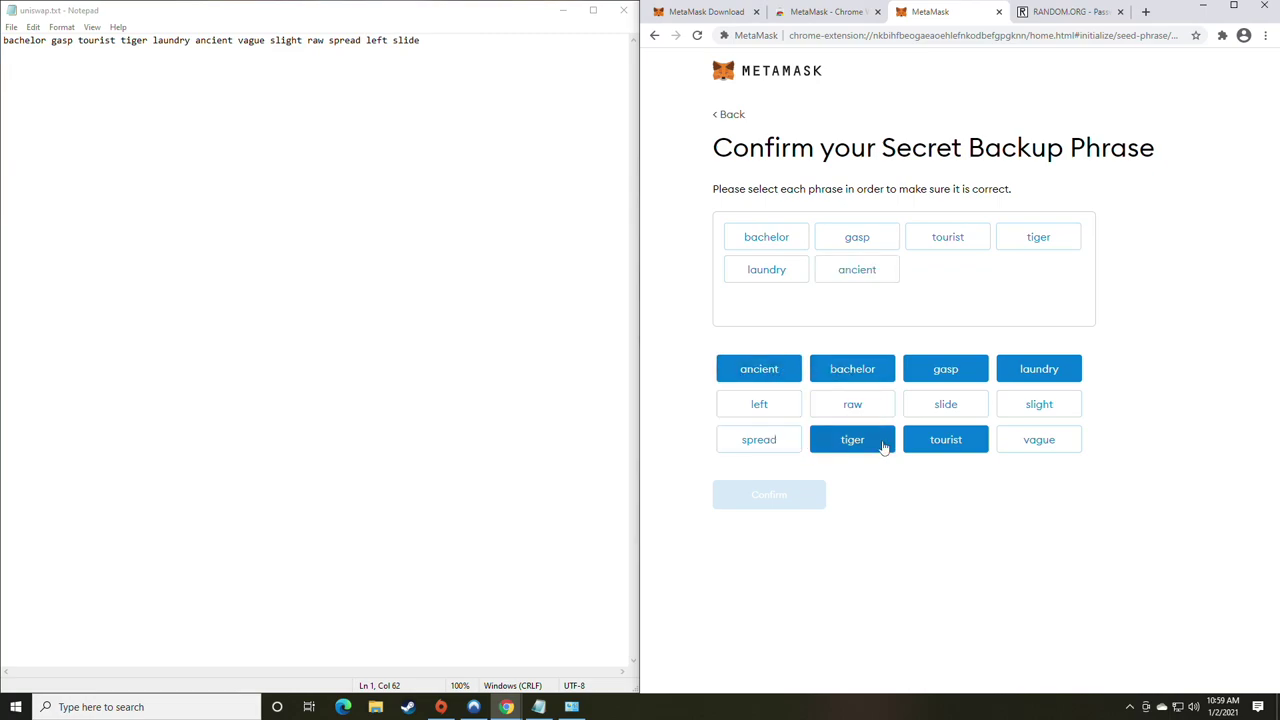
Select the remaining six phrase words in order and confirm the backup phrase
left_click(1067, 452)
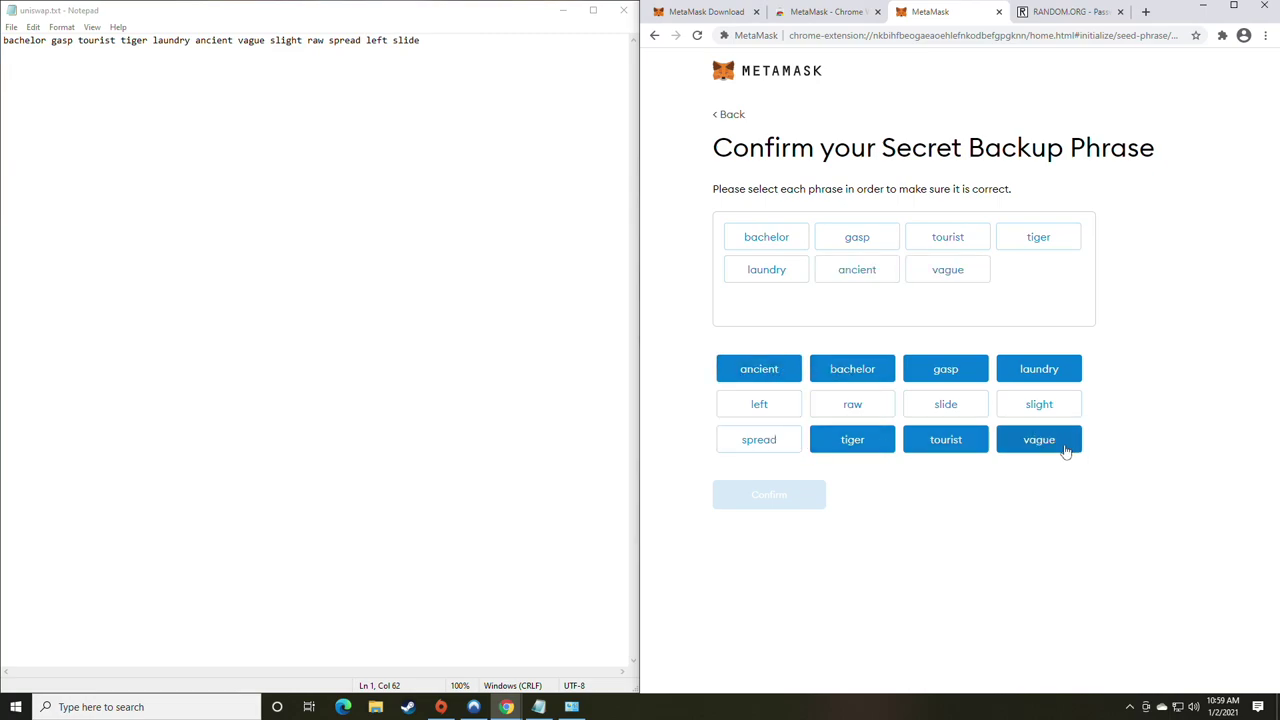
left_click(1047, 413)
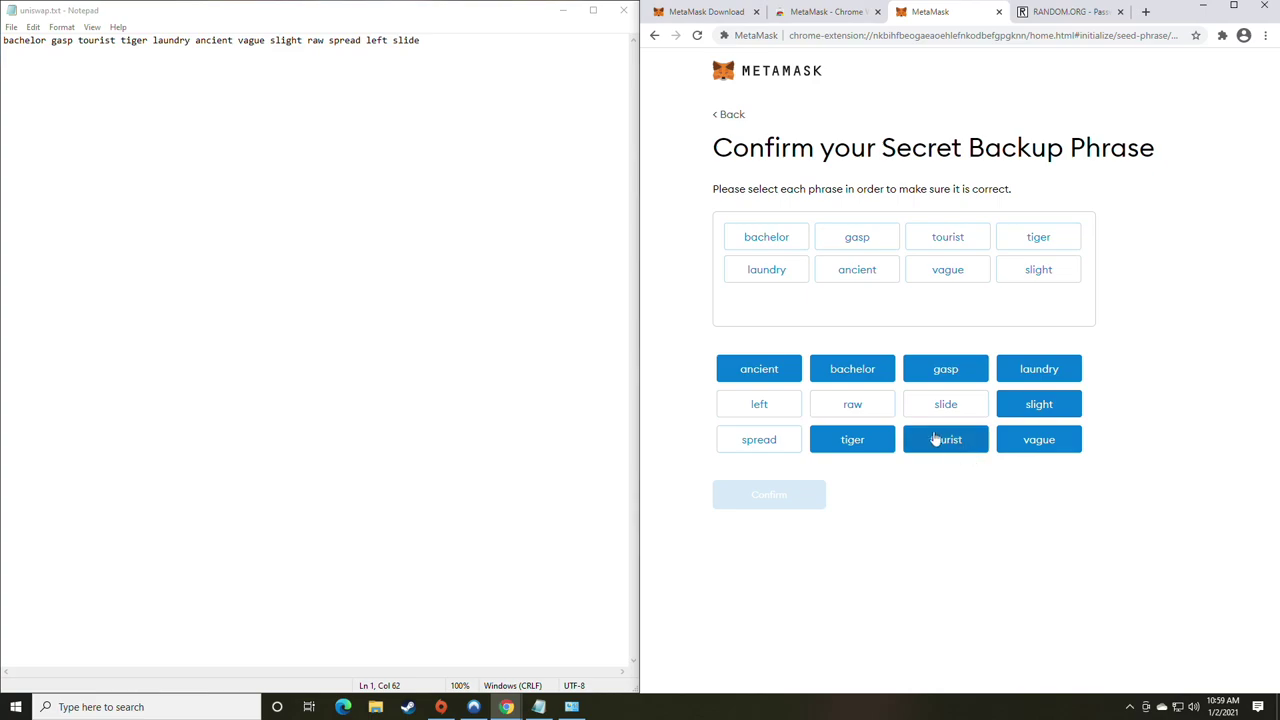
left_click(833, 410)
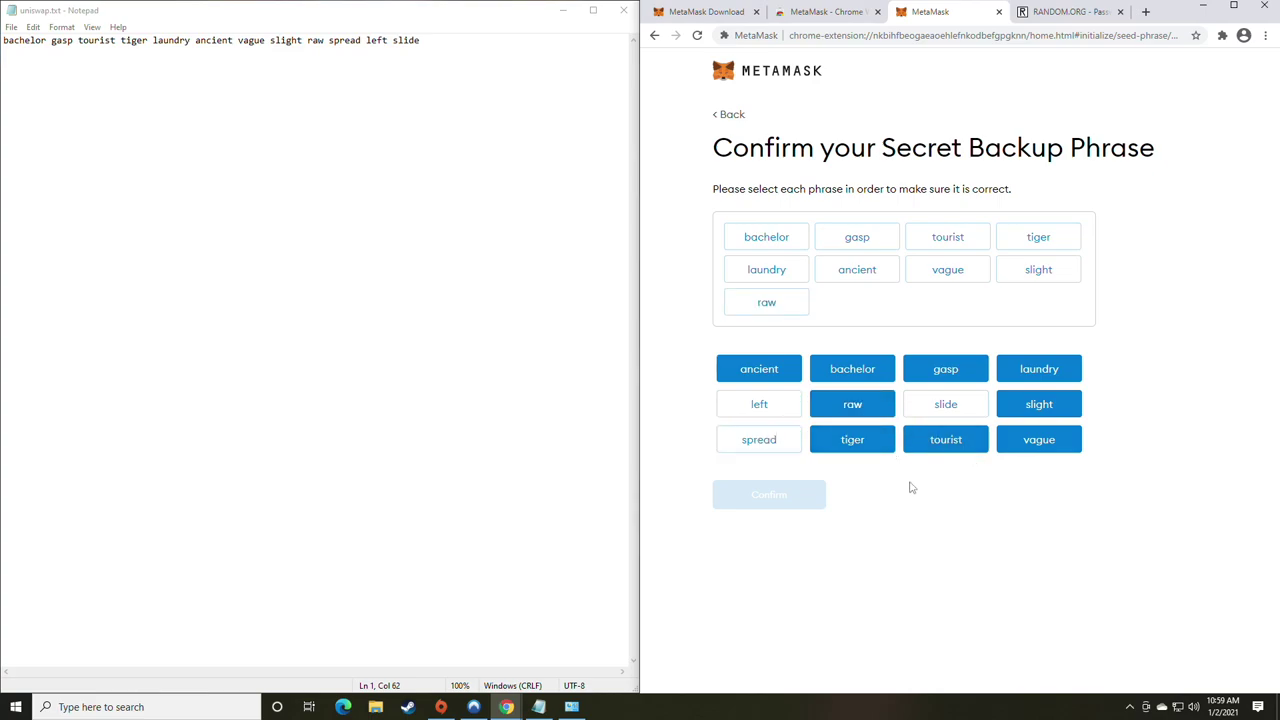
left_click(775, 447)
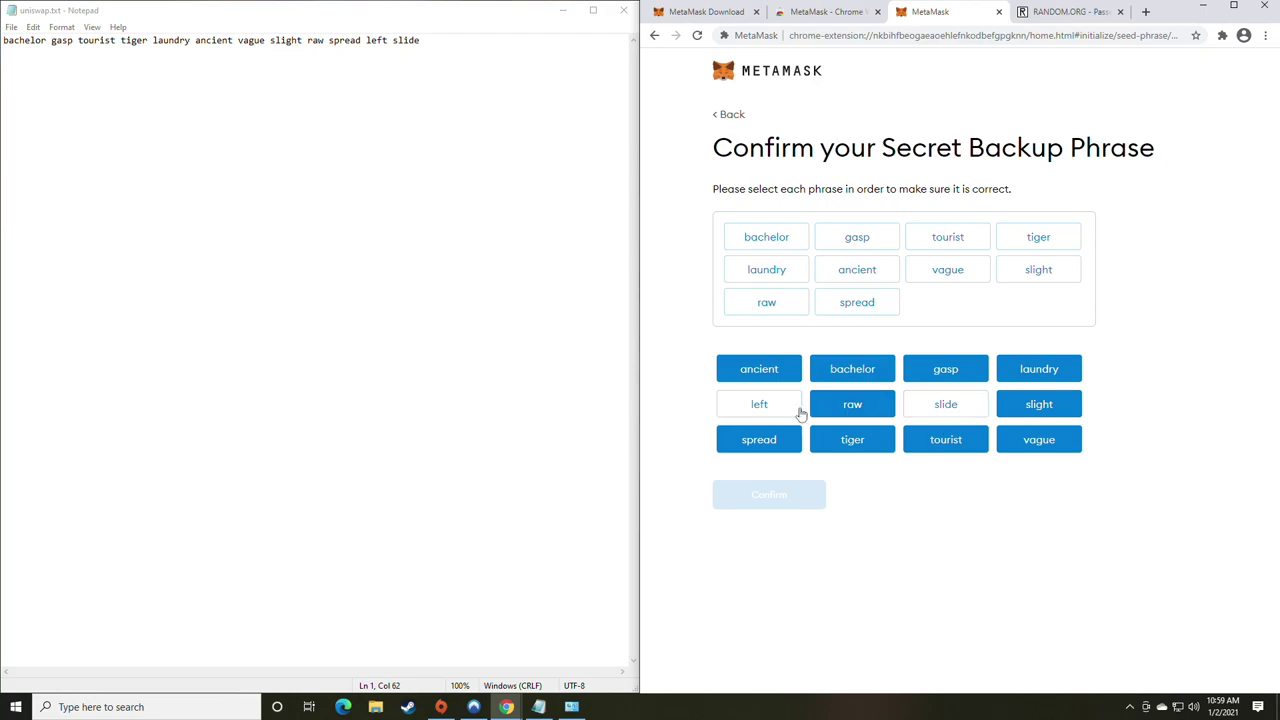
left_click(797, 410)
left_click(945, 404)
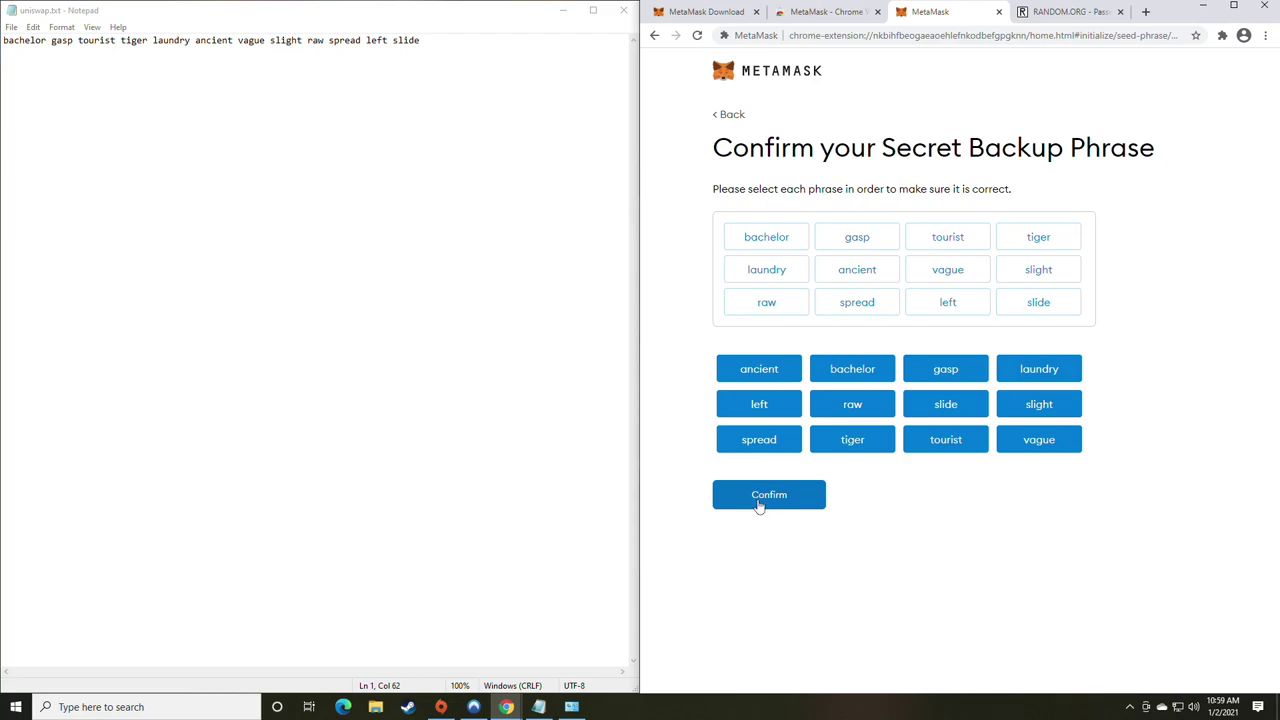
left_click(759, 500)
Finish setup and close the 'Token swapping is here!' popup on Account 1
left_click(777, 472)
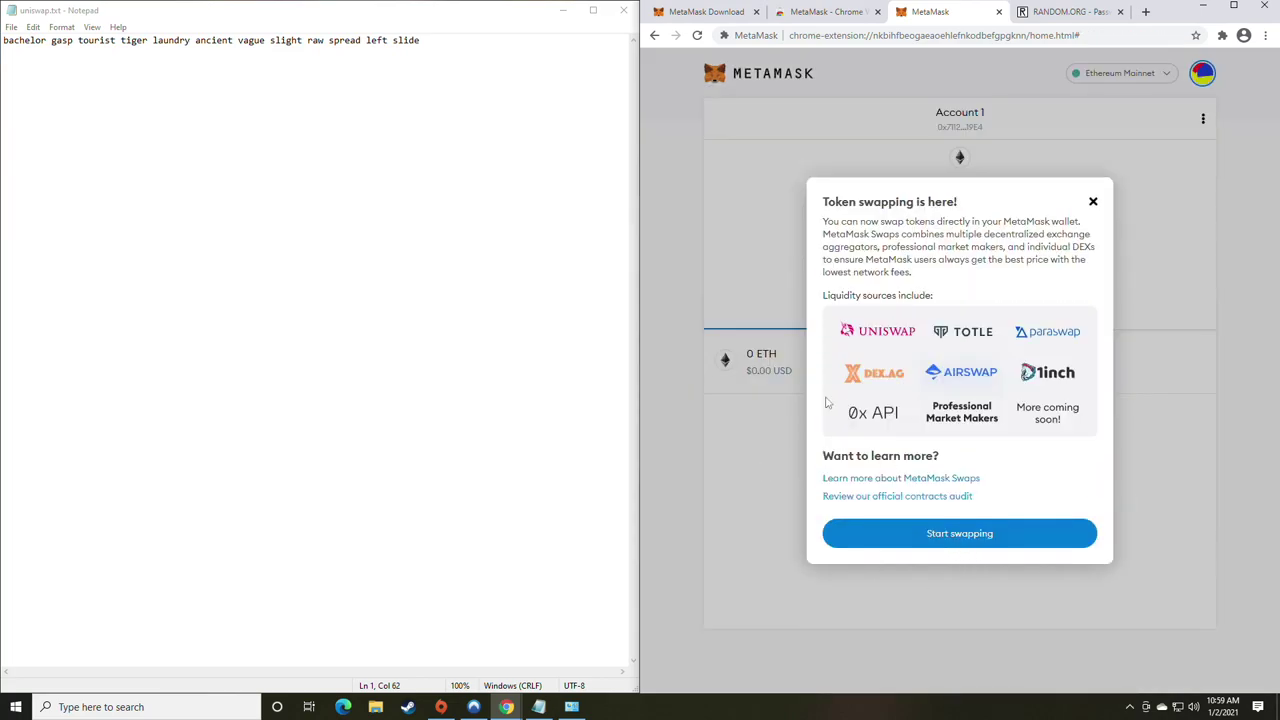
left_click_drag(958, 202, 983, 277)
left_click(984, 280)
left_click(1093, 201)
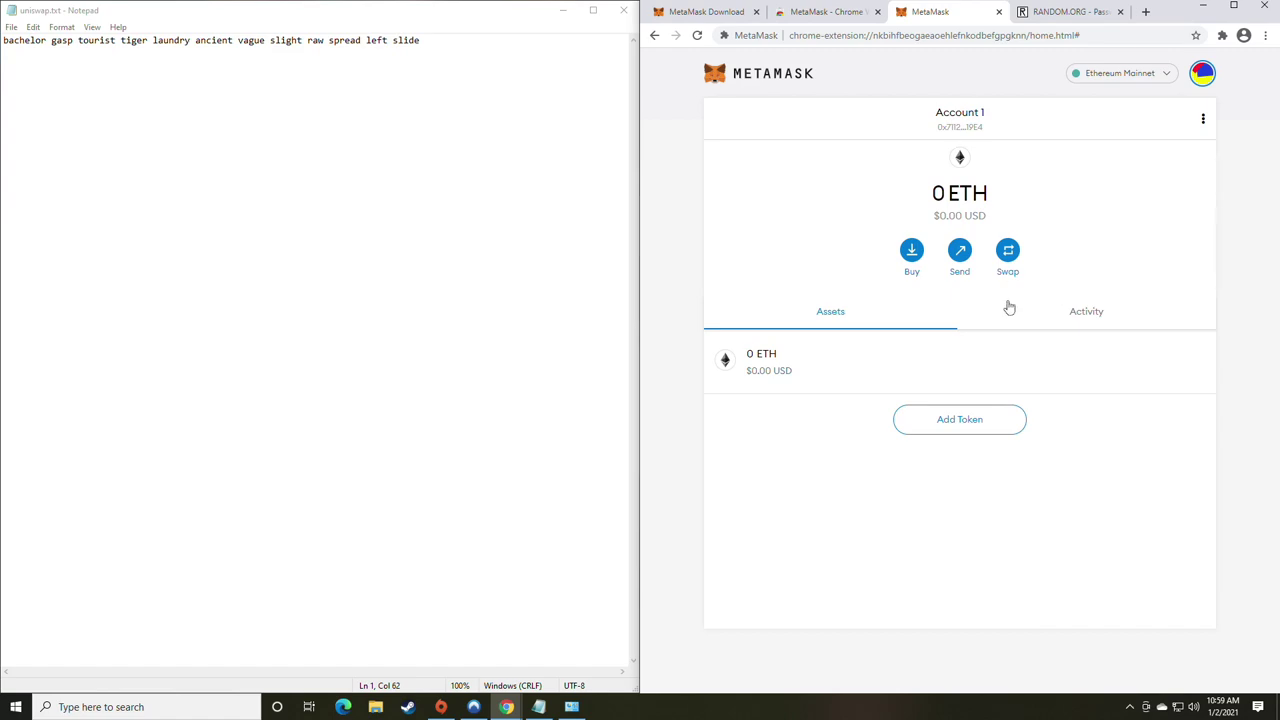
left_click(912, 253)
left_click_drag(824, 222, 988, 262)
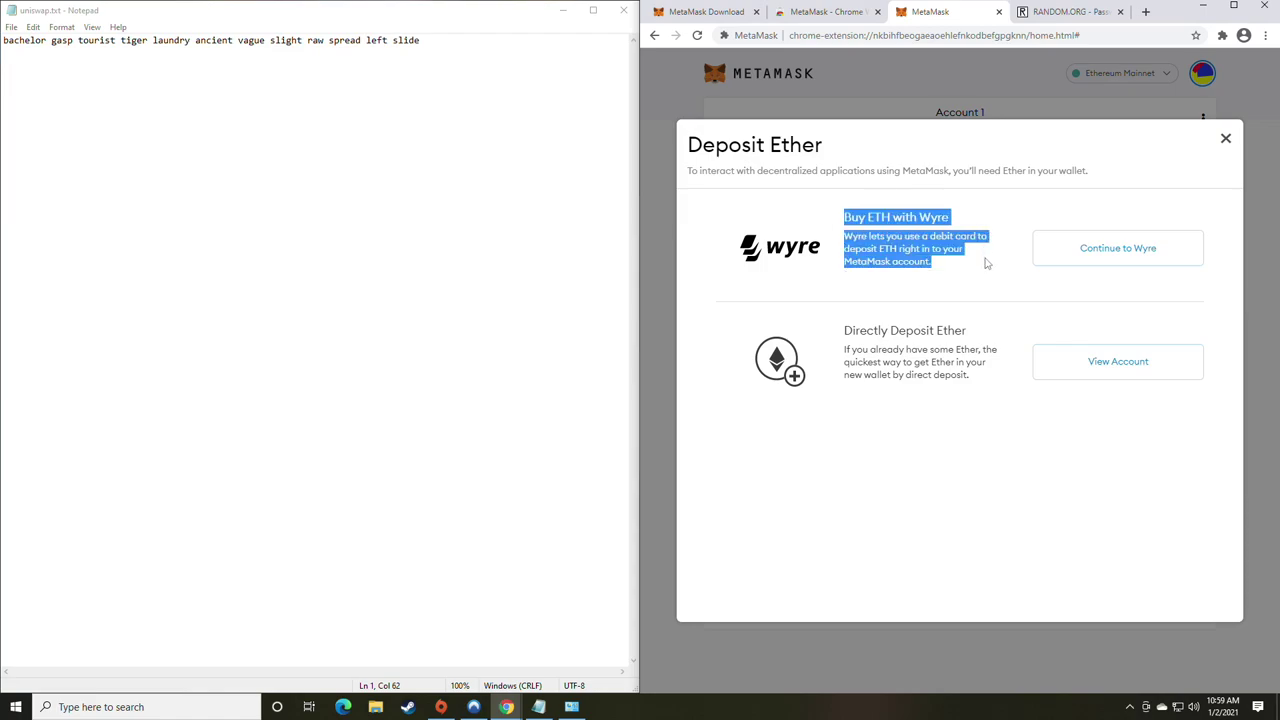
left_click_drag(832, 345, 961, 370)
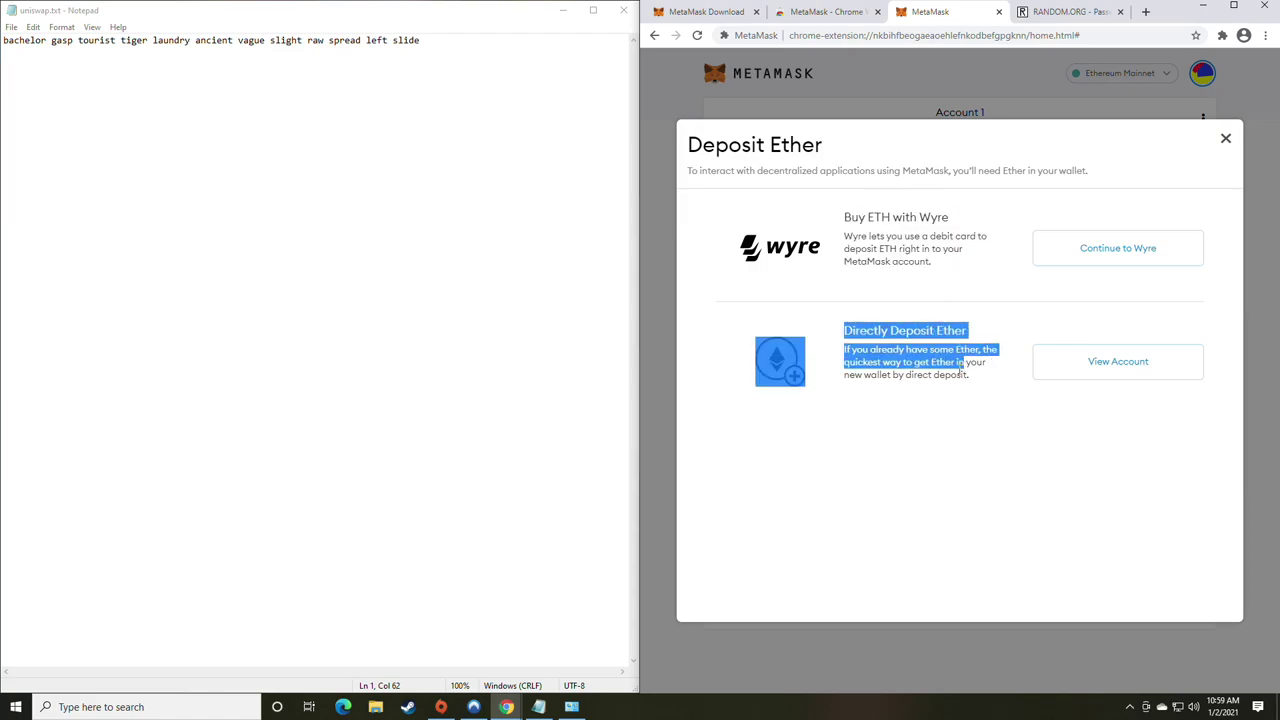
left_click(849, 343)
left_click(1225, 138)
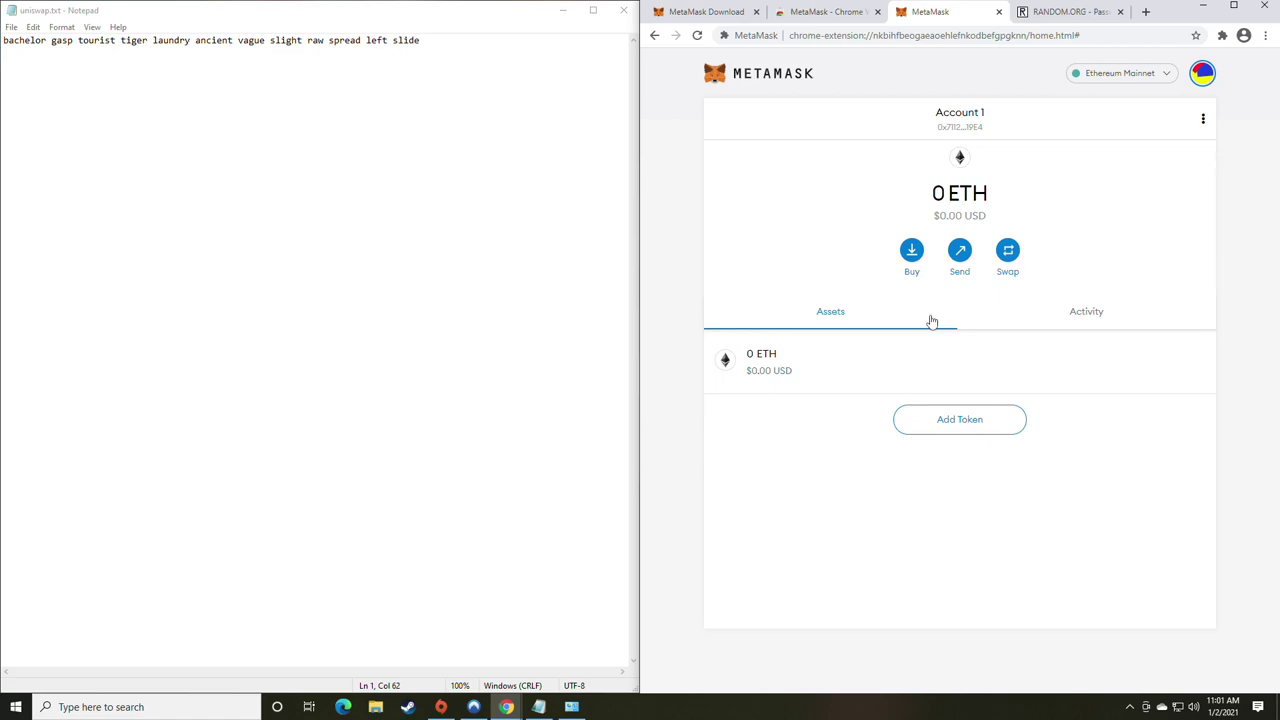
left_click(1203, 78)
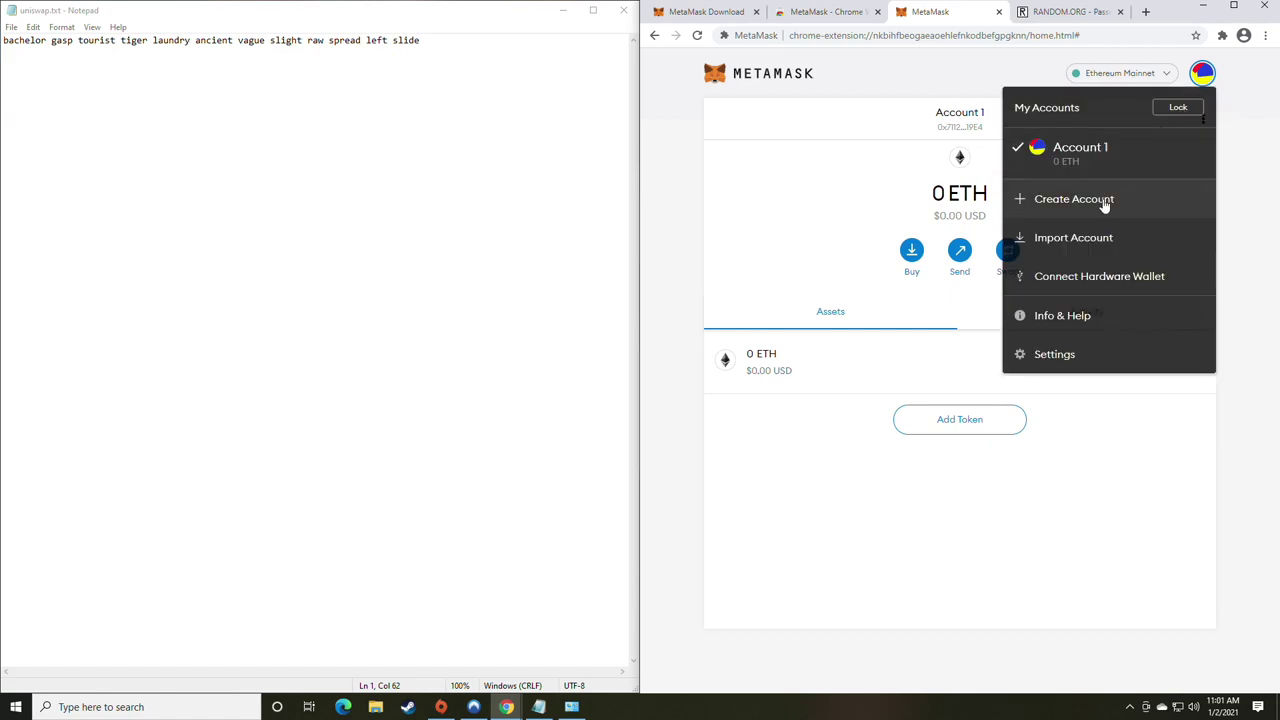
left_click(1140, 153)
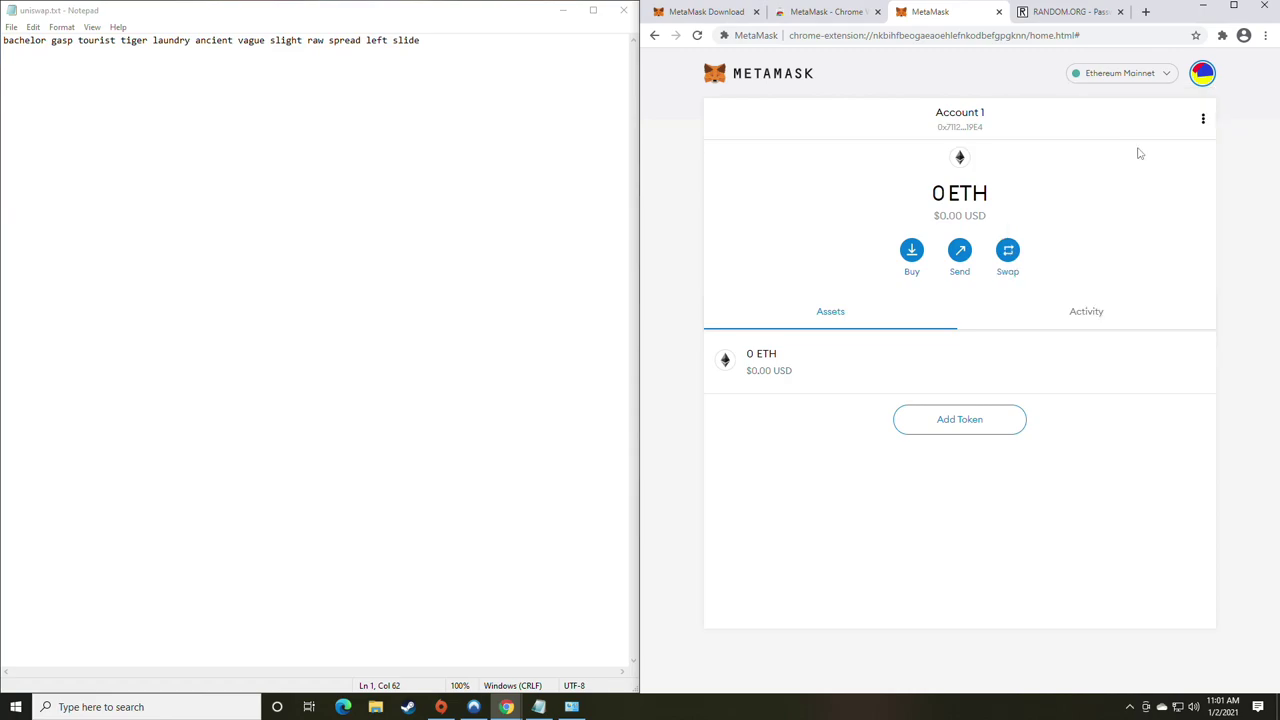
left_click(1203, 121)
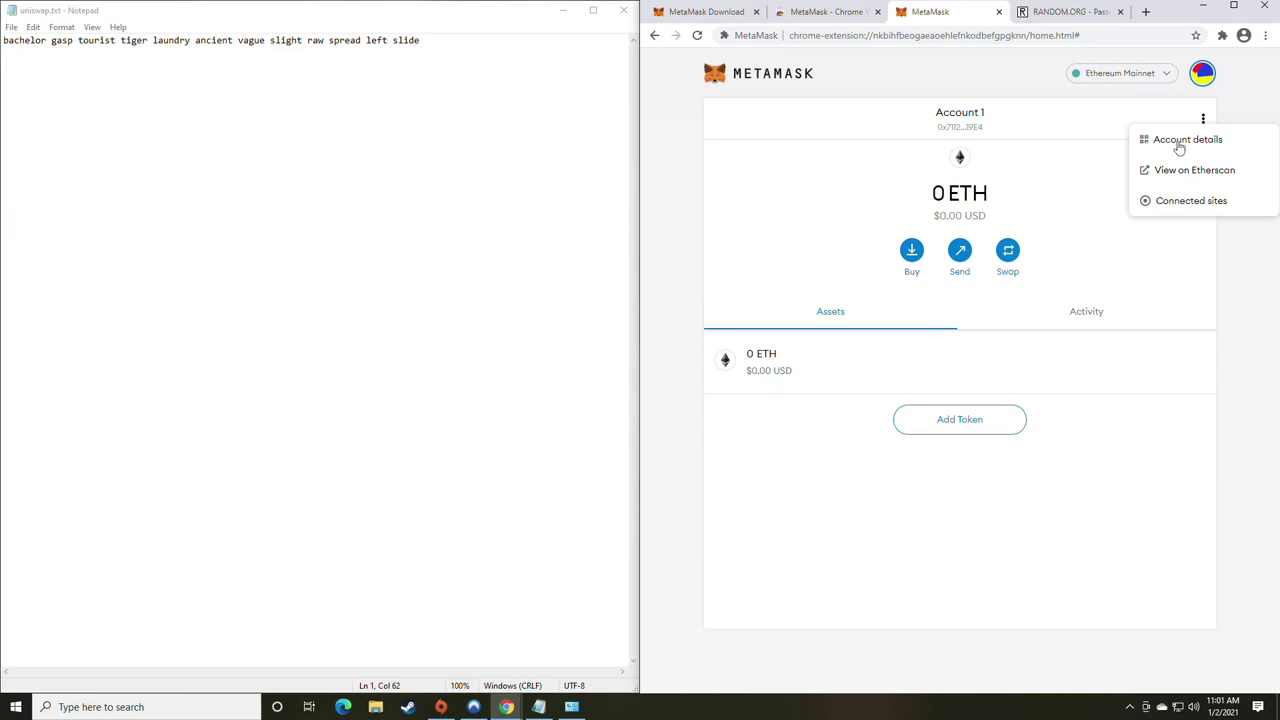
left_click(1179, 148)
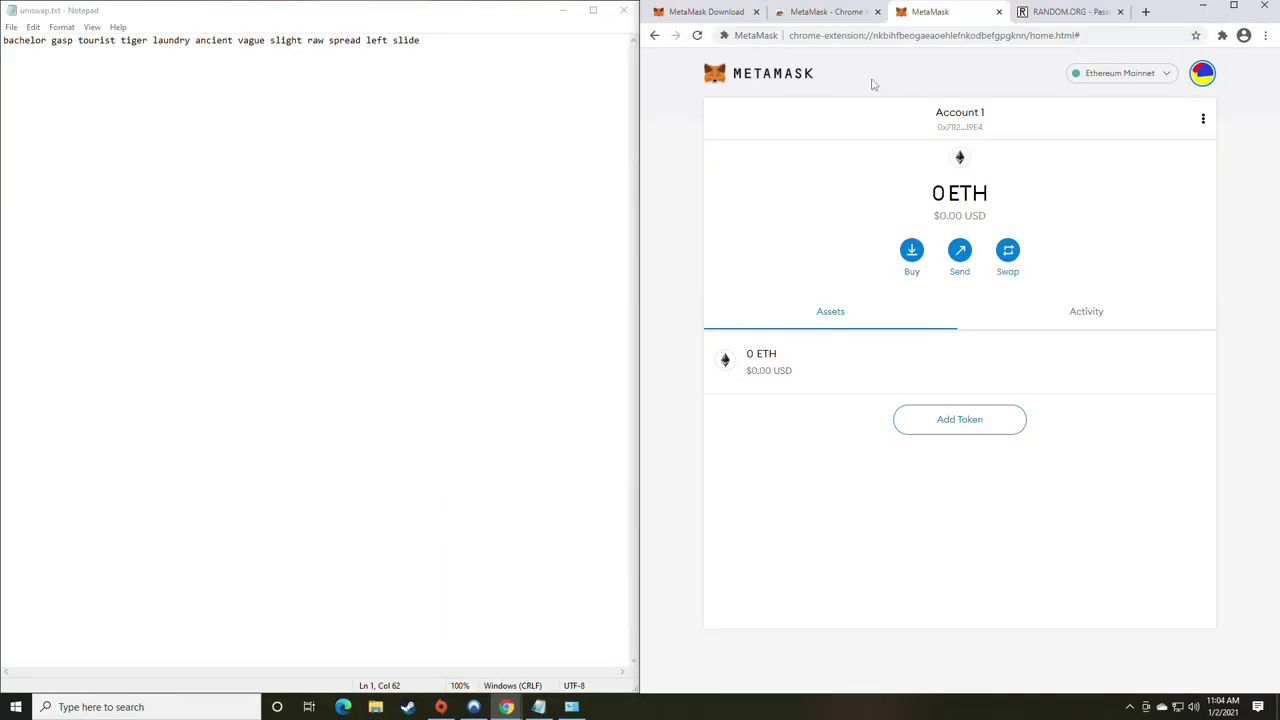
Load uniswap.org in the RANDOM.ORG tab and maximize the Chrome window
left_click(1054, 16)
left_click(852, 38)
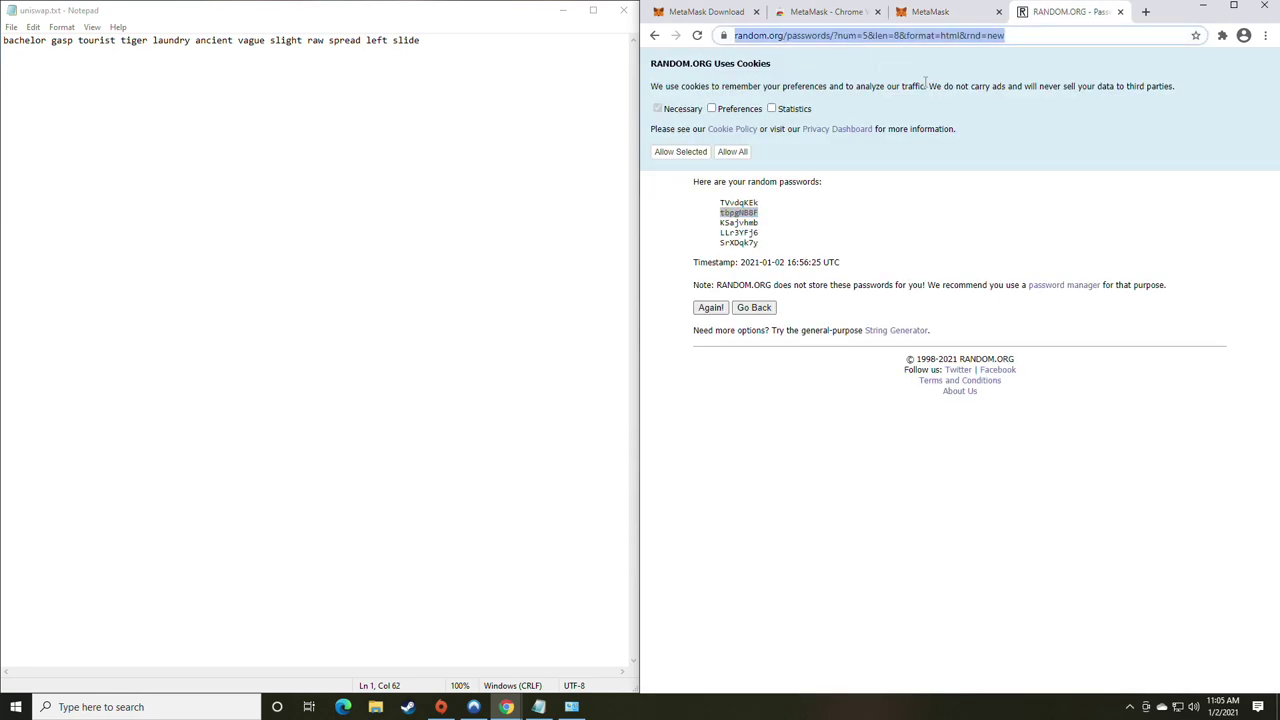
type("uniswap.")
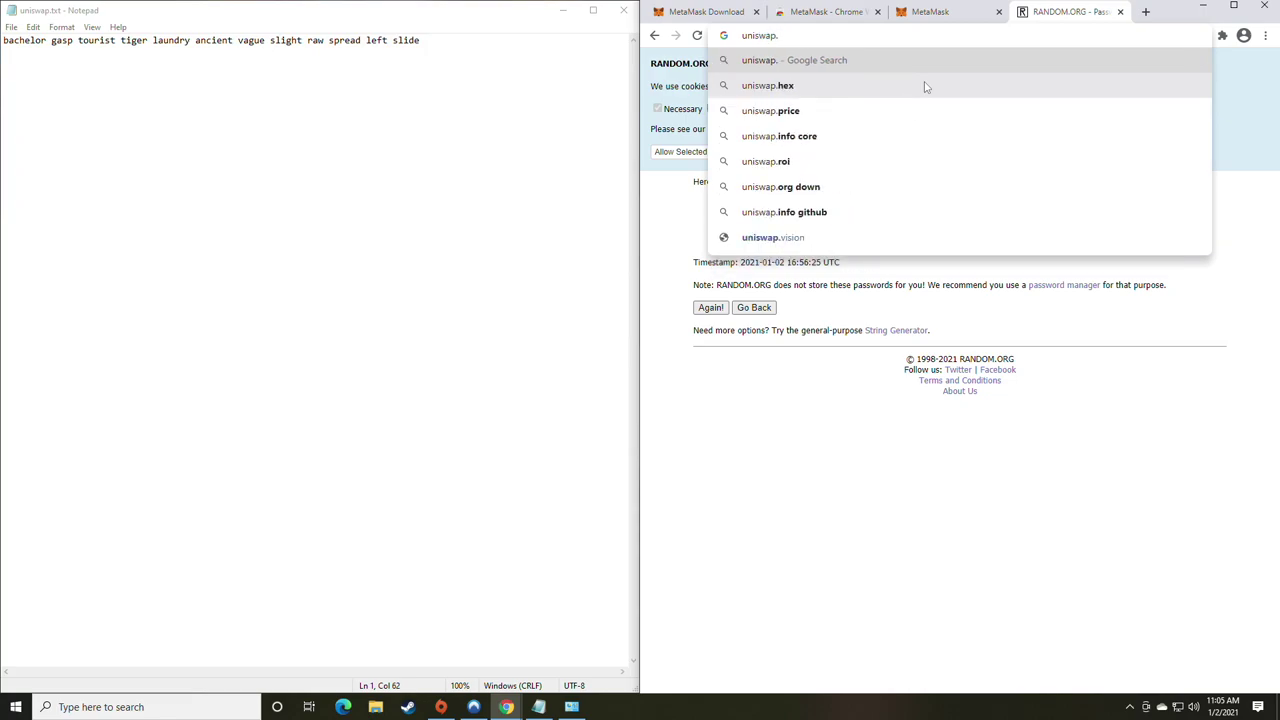
type("org")
key("Return")
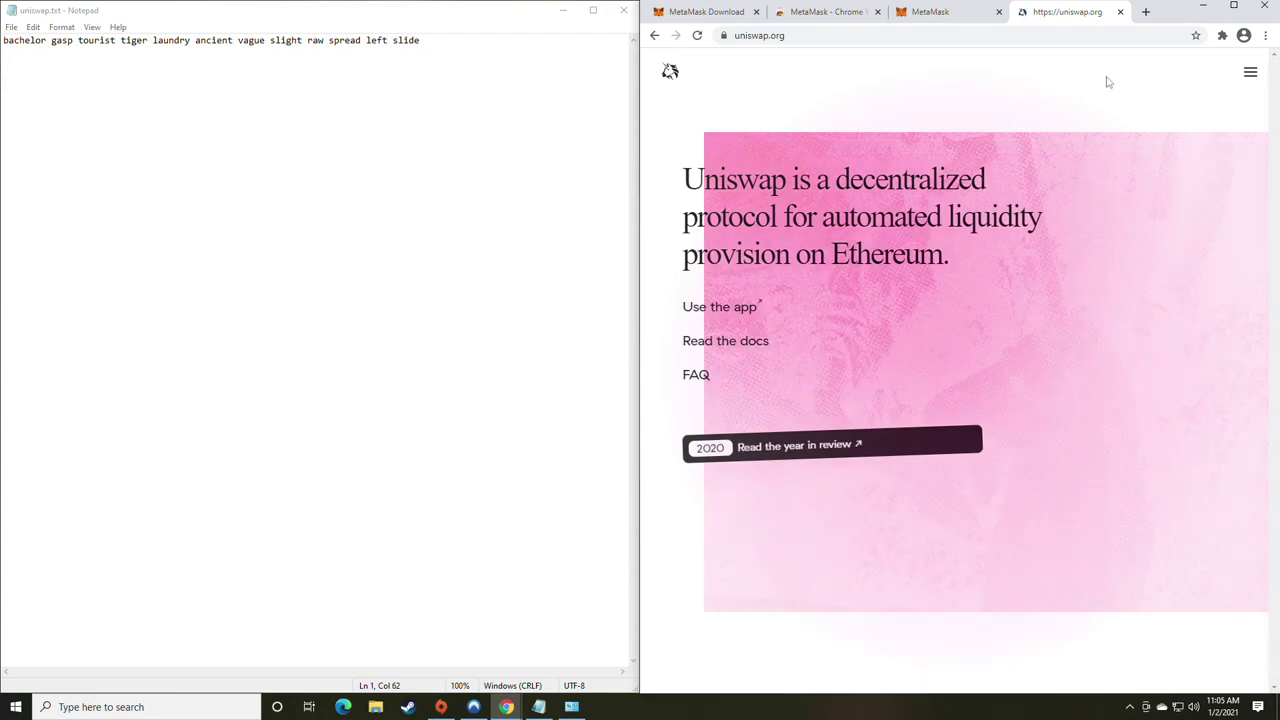
left_click(1233, 8)
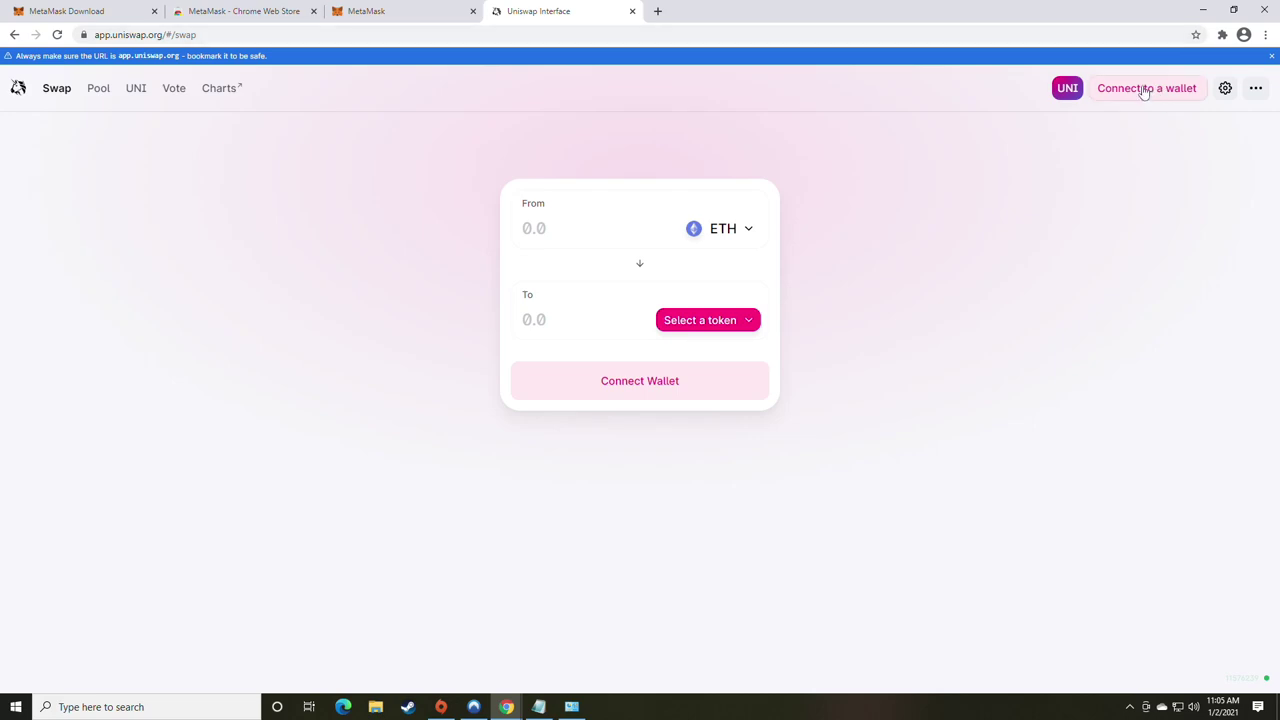
Connect MetaMask to Uniswap and approve the connection for Account 1
left_click(1139, 93)
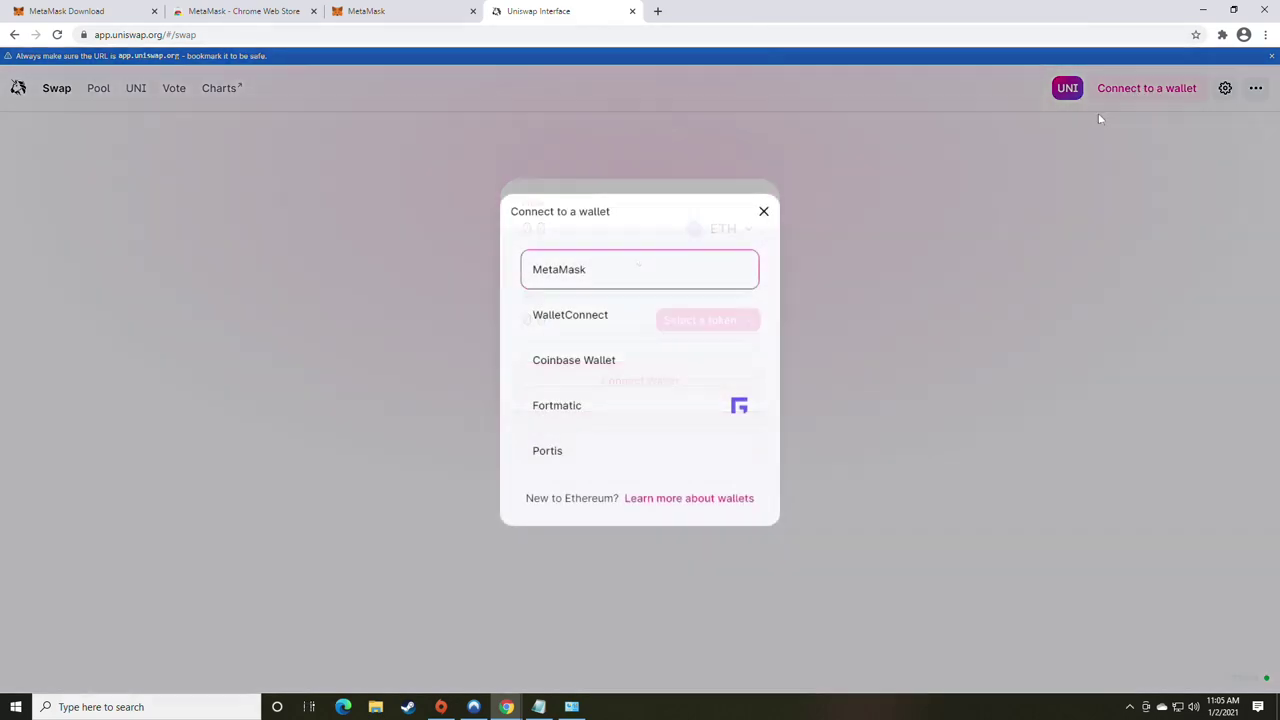
left_click(625, 276)
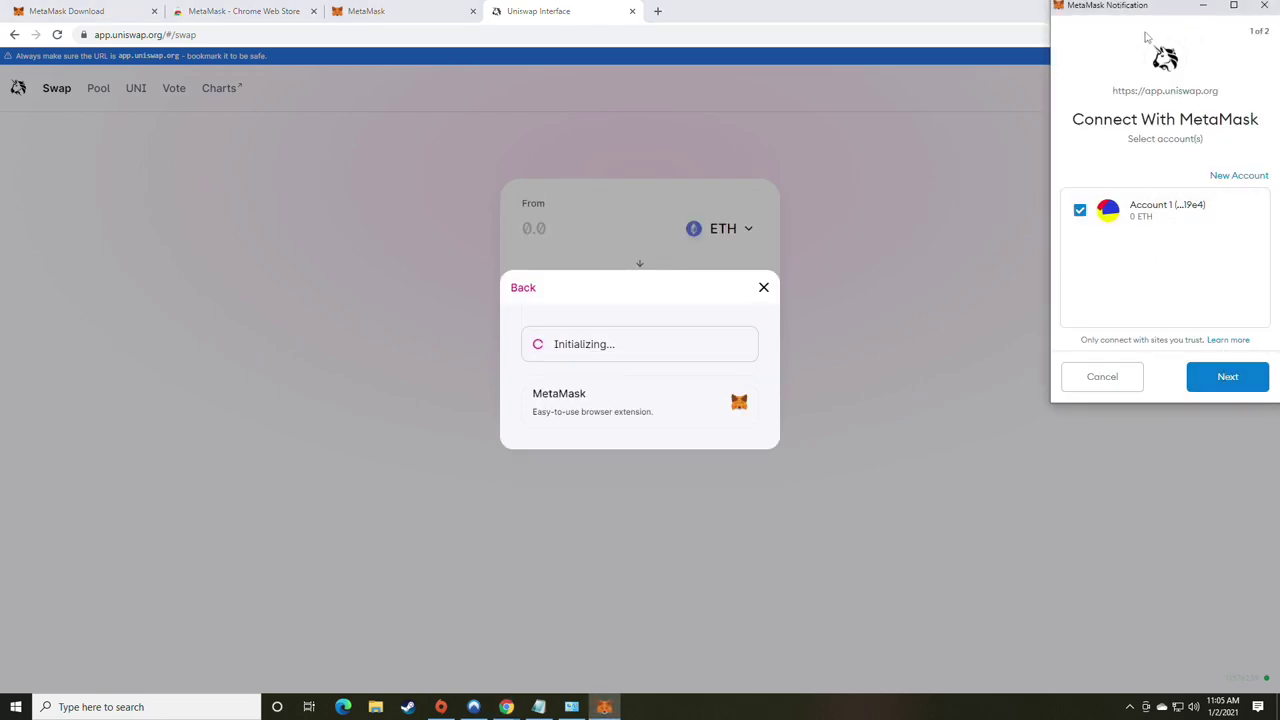
left_click(1220, 382)
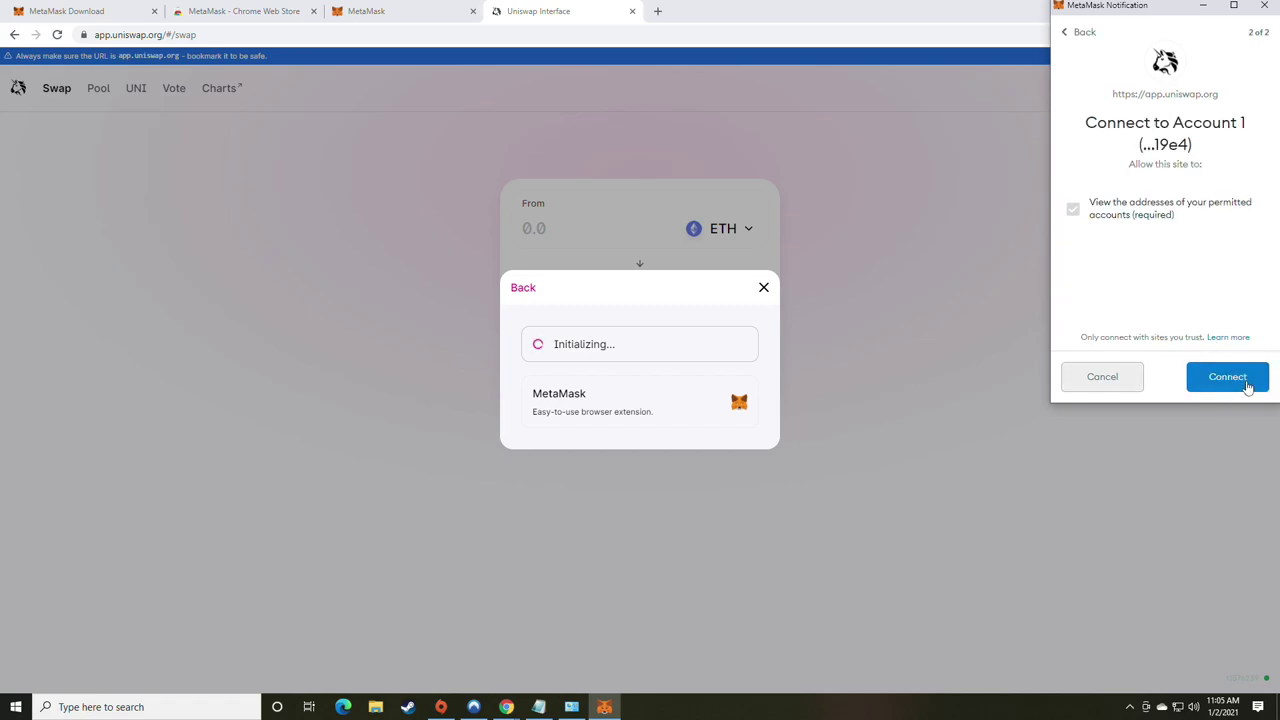
left_click(1246, 386)
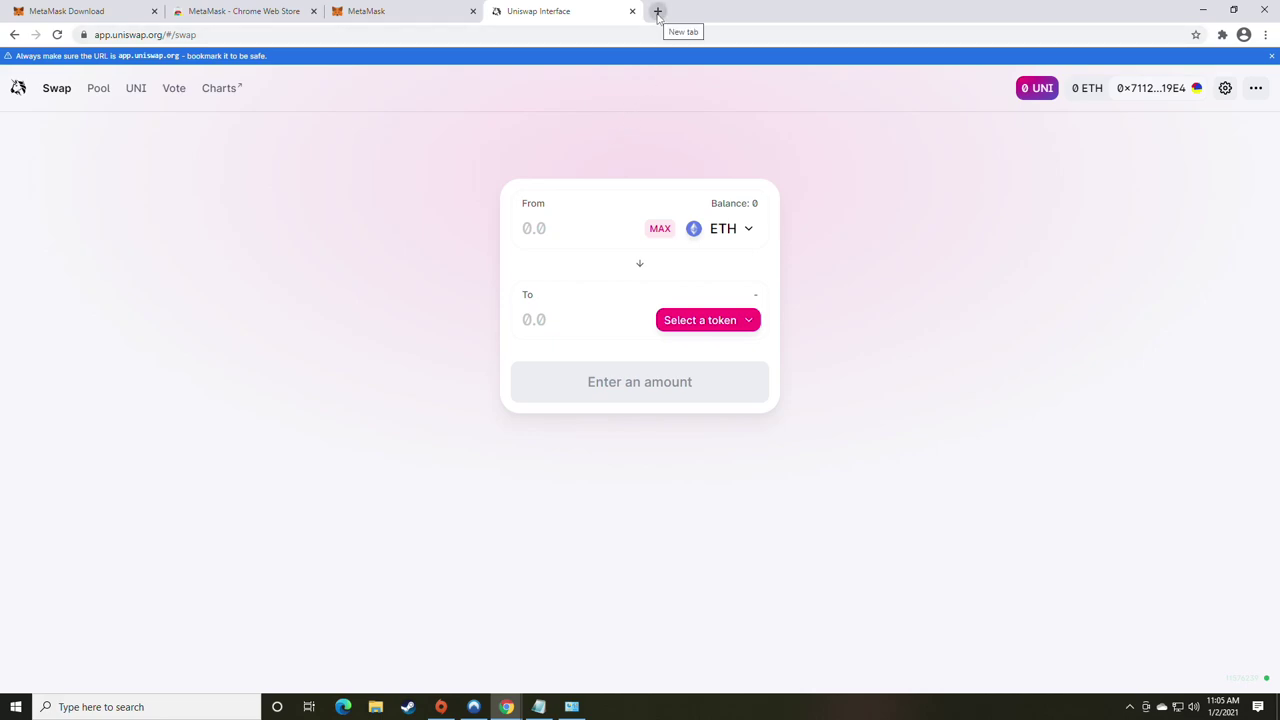
Open a new Chrome tab and type uniswapr in the address bar
left_click(658, 12)
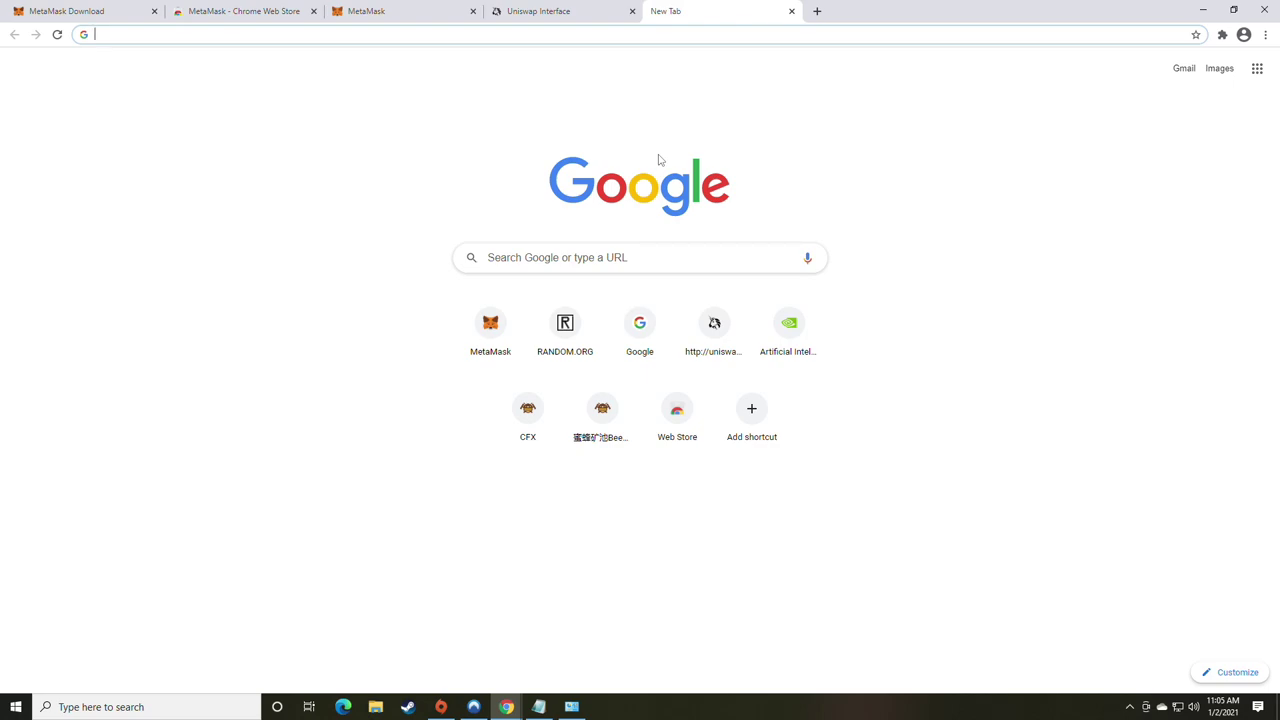
type("uni")
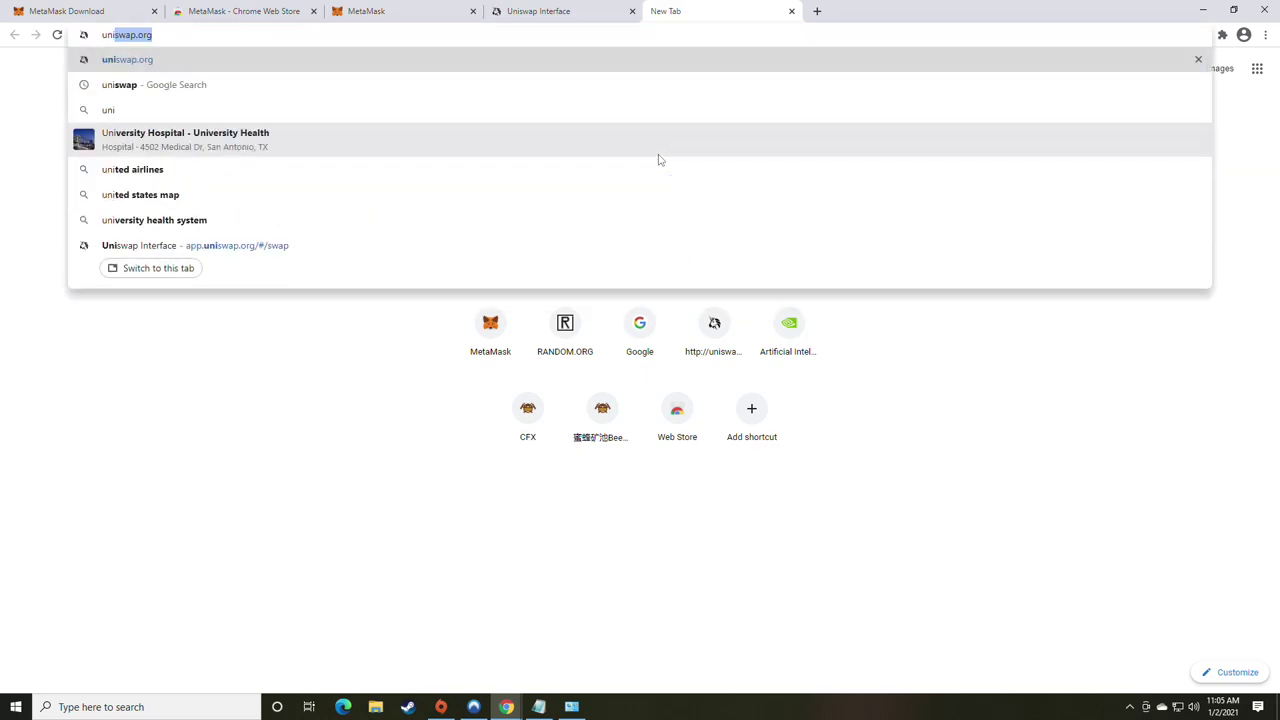
type("swap")
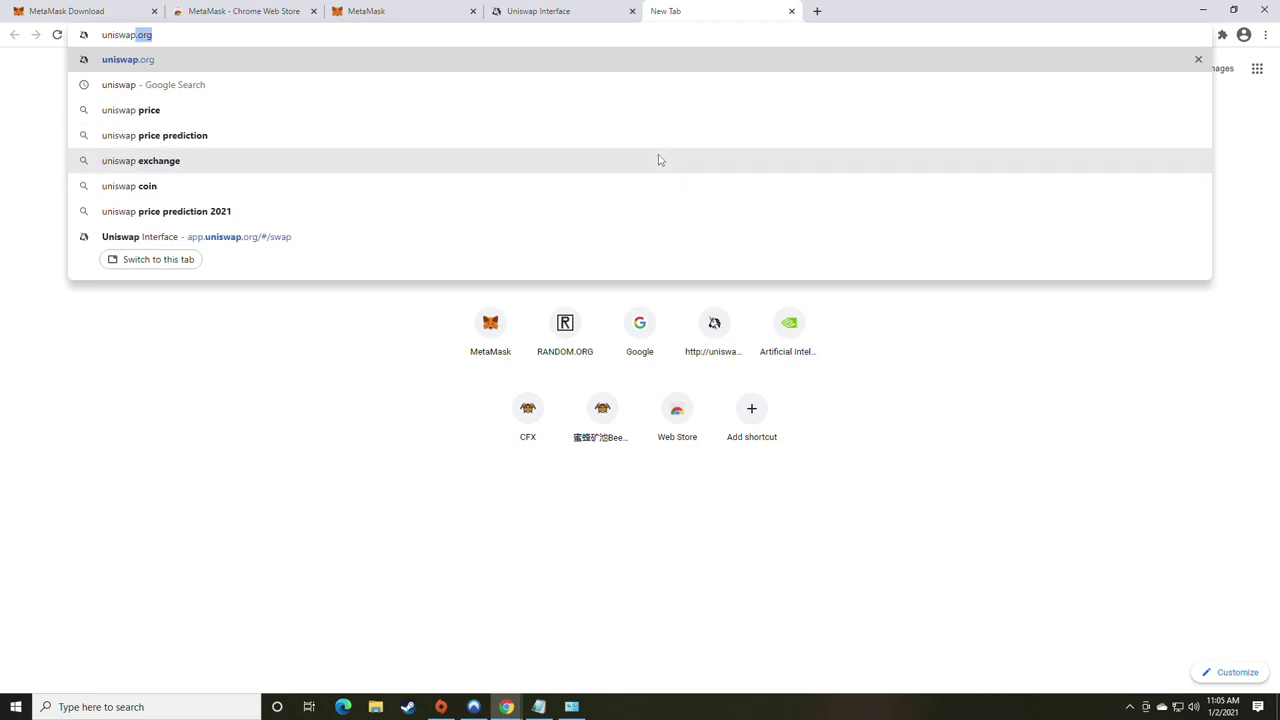
type("r")
Open uniswaproi.com from the search results and start the sign-up
left_click(124, 84)
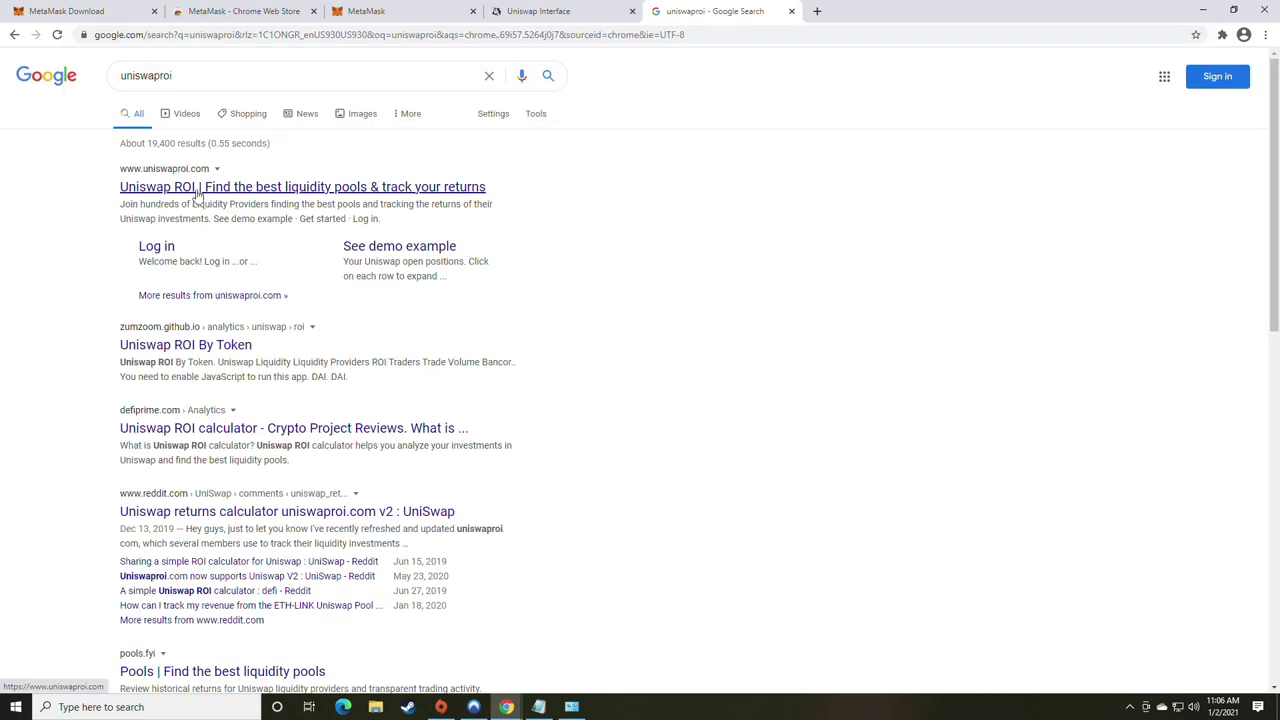
left_click(230, 197)
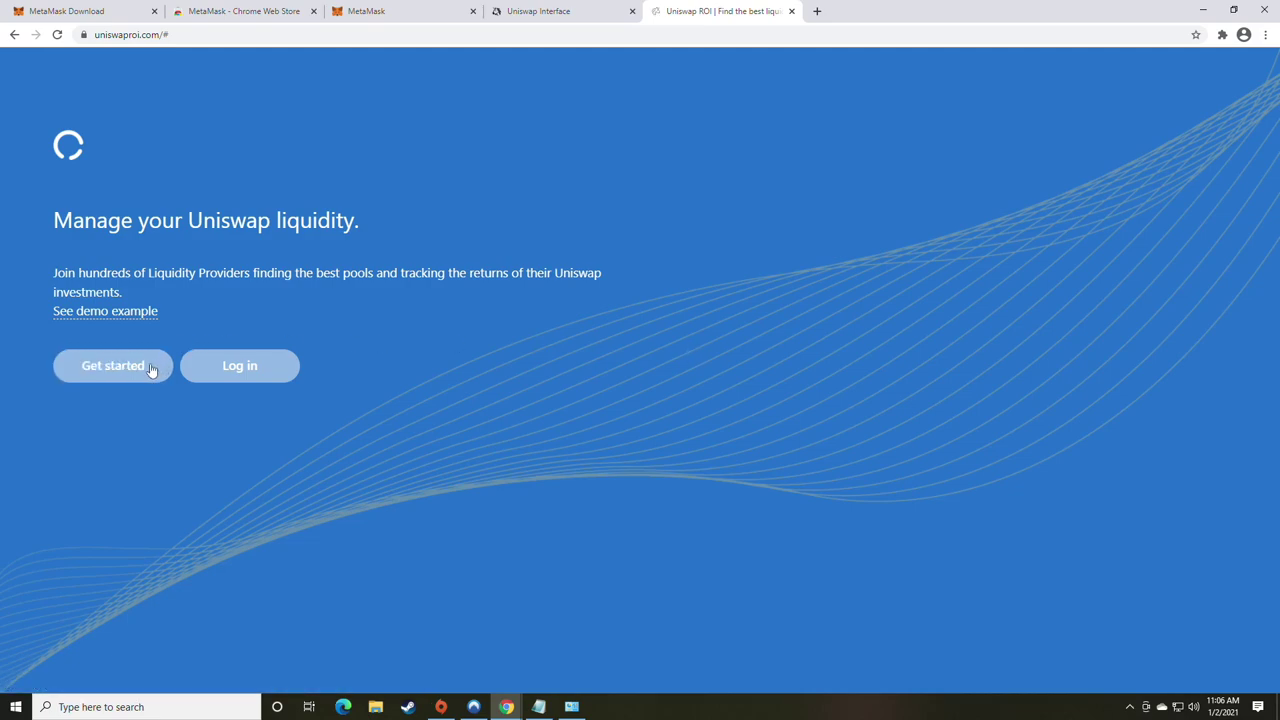
left_click(92, 372)
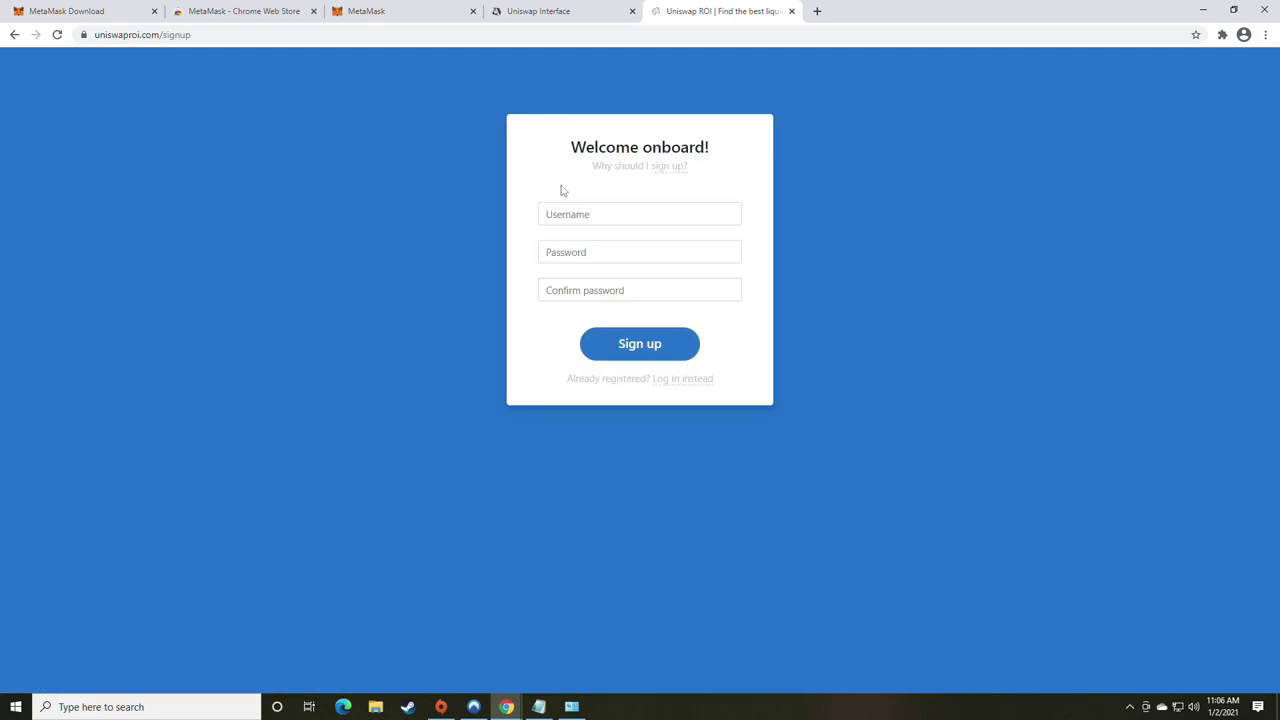
Fill in a username and paste the password, then submit the sign-up form
left_click(577, 215)
type("uniswaptut")
key("Tab")
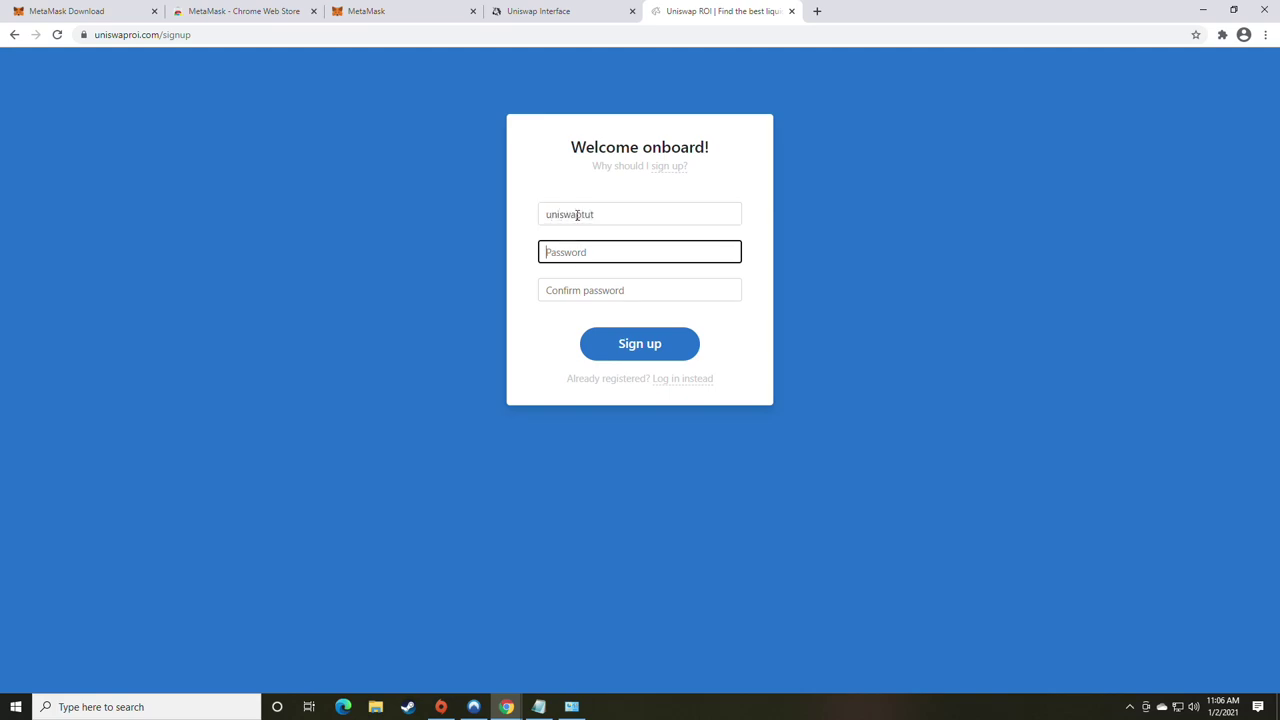
key("ctrl+v")
key("Tab")
key("ctrl+v")
left_click(640, 348)
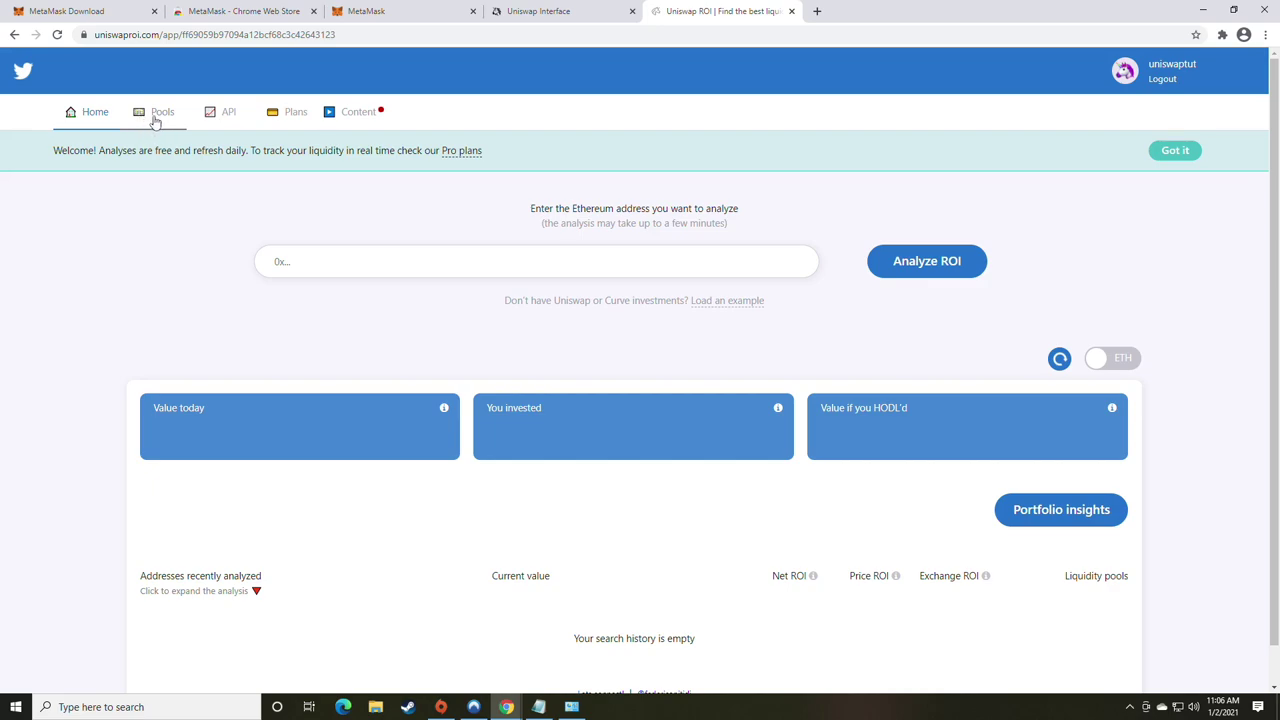
Open the Pools table and view, then close, the ETH-WBTC 30-day forecast
left_click(158, 116)
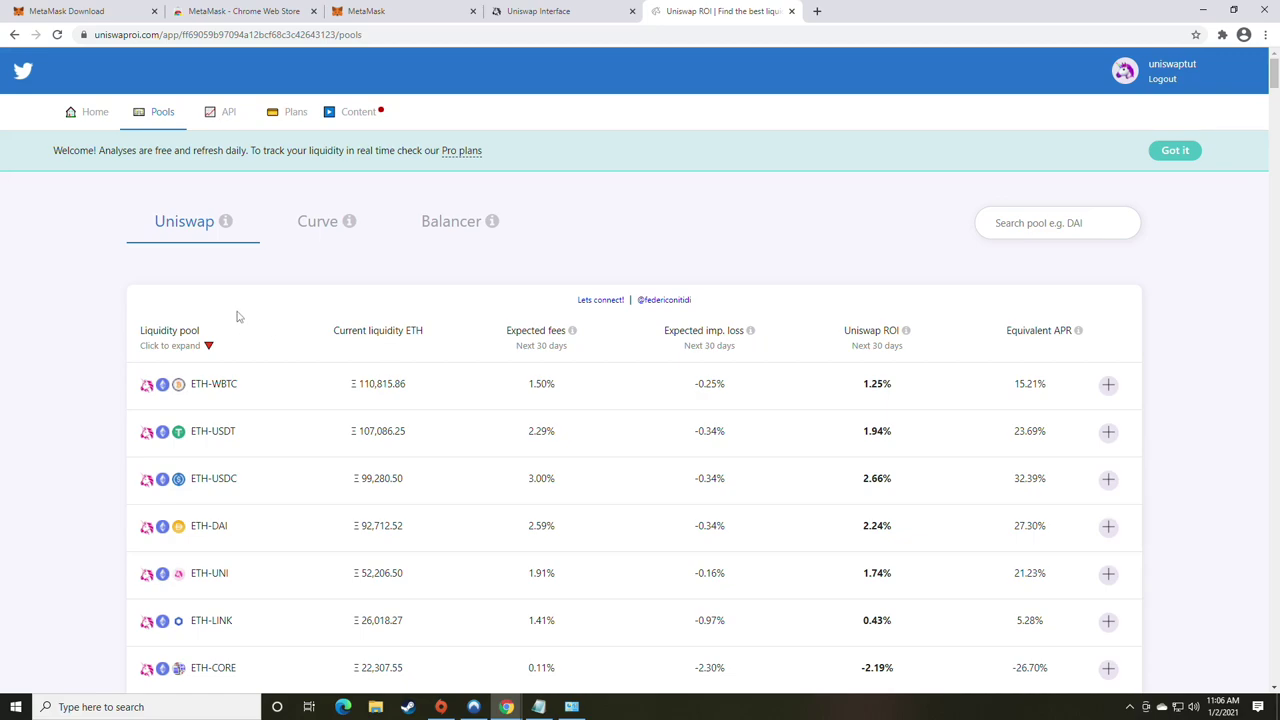
scroll(267, 316, "down", 1)
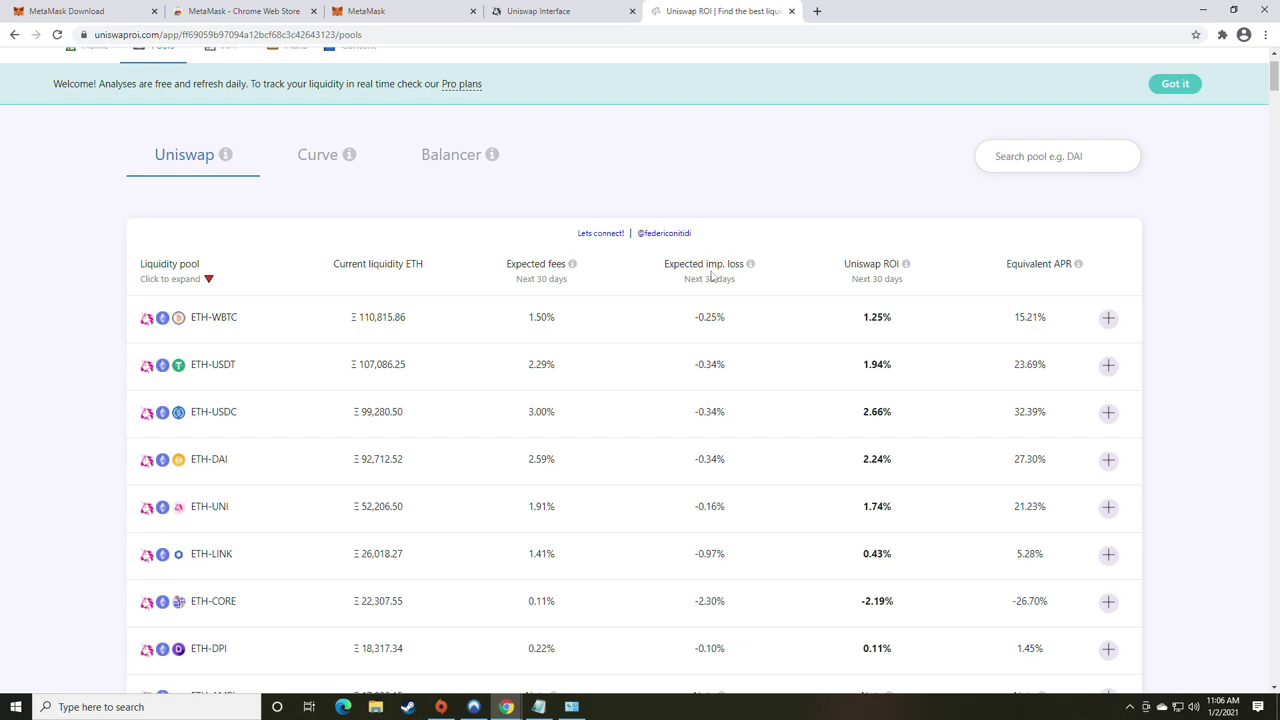
left_click_drag(690, 279, 741, 287)
left_click(759, 287)
left_click_drag(862, 320, 901, 324)
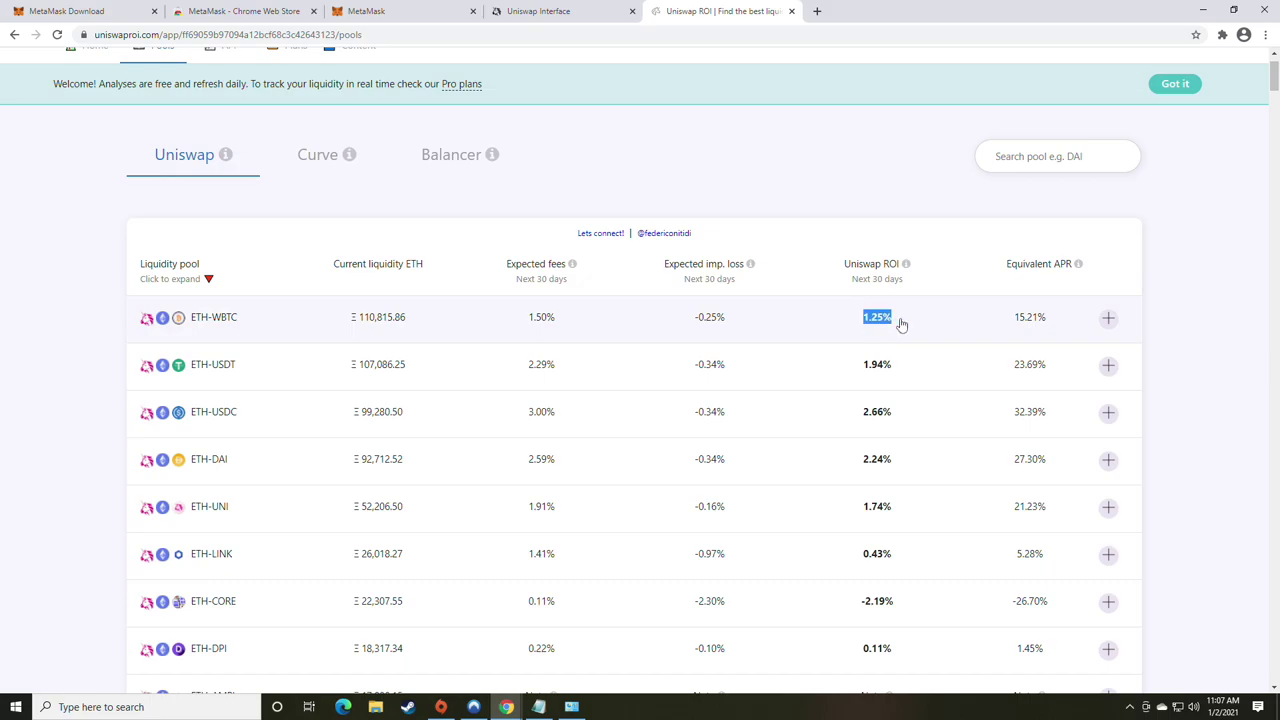
left_click(902, 320)
left_click(950, 158)
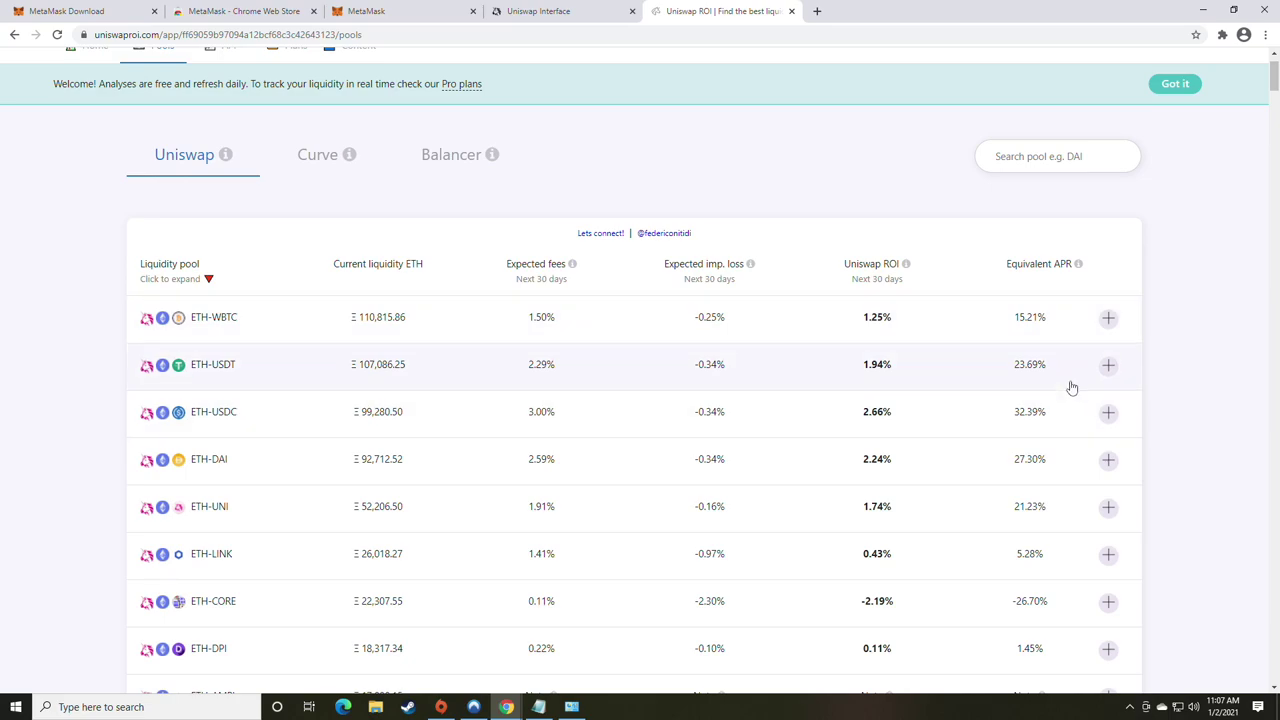
scroll(1071, 387, "up", 2)
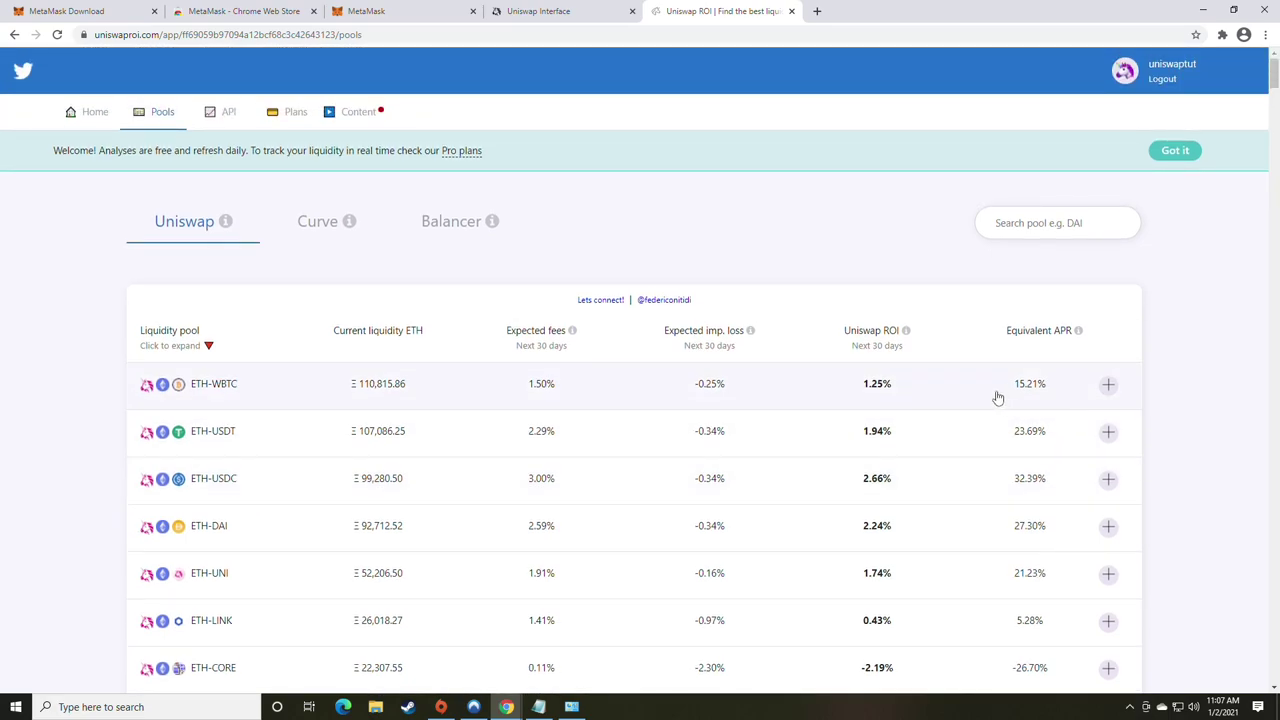
scroll(997, 398, "down", 2)
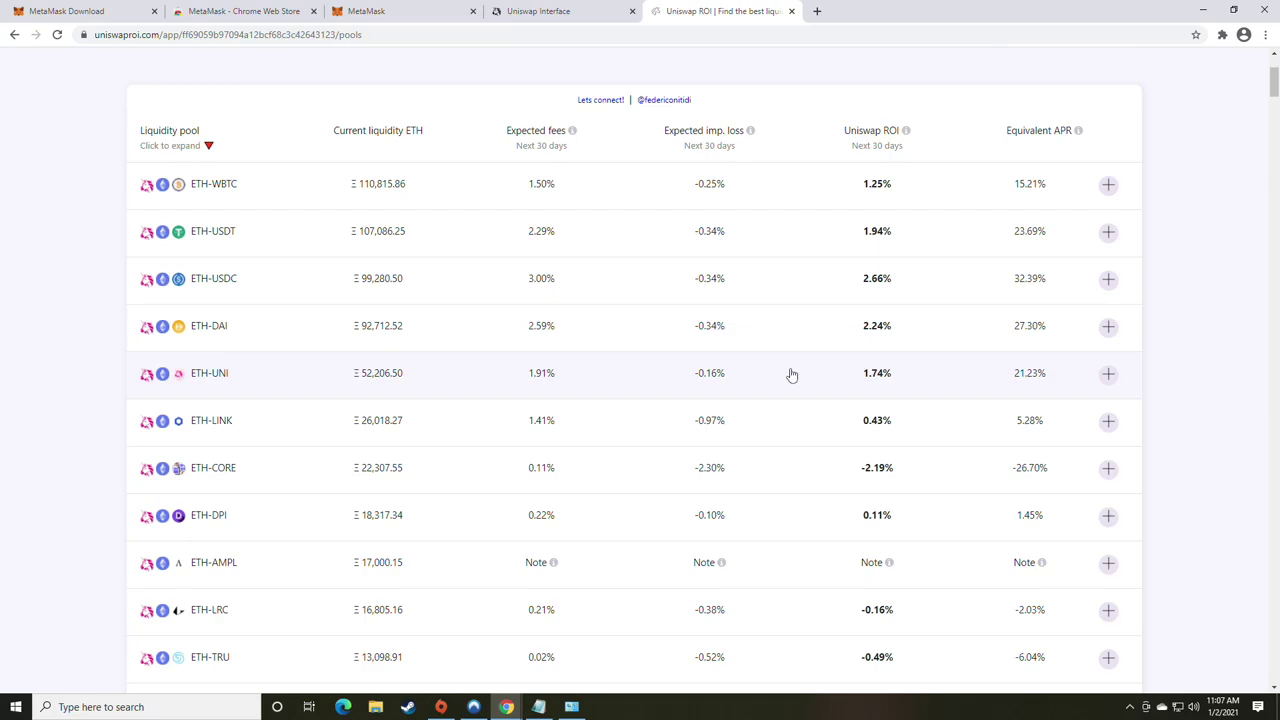
scroll(775, 366, "down", 1)
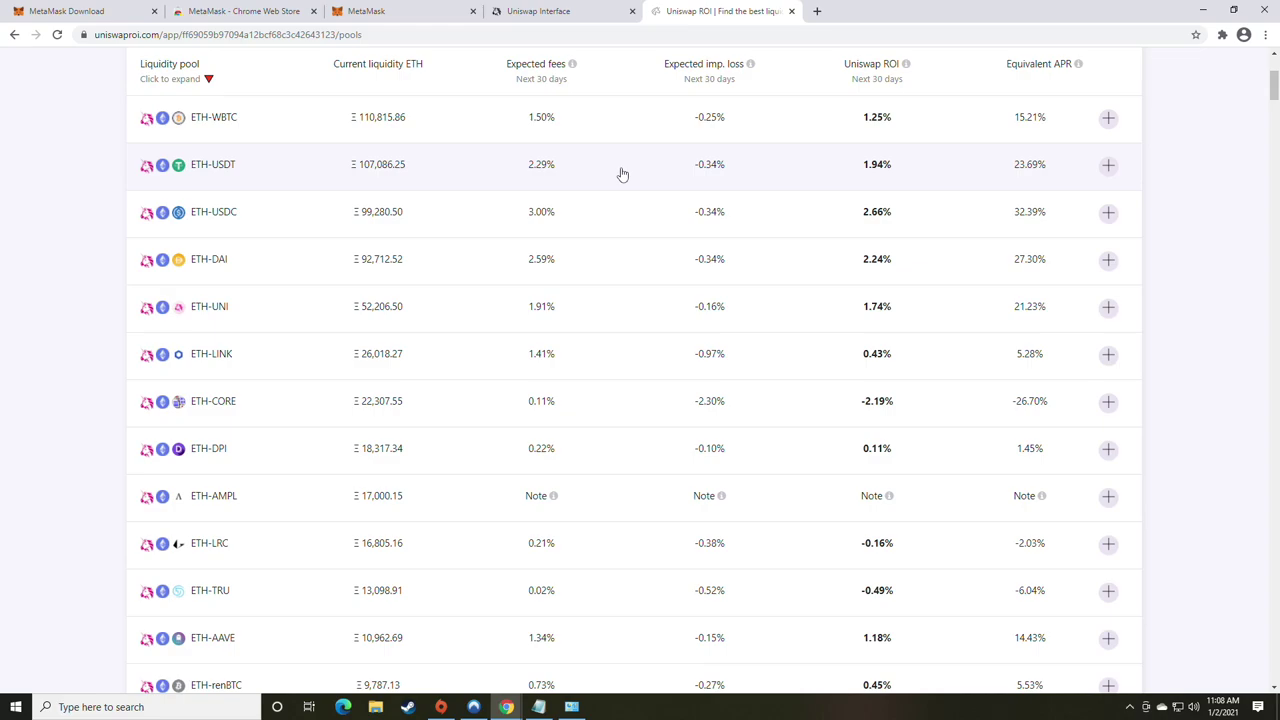
scroll(656, 262, "down", 3)
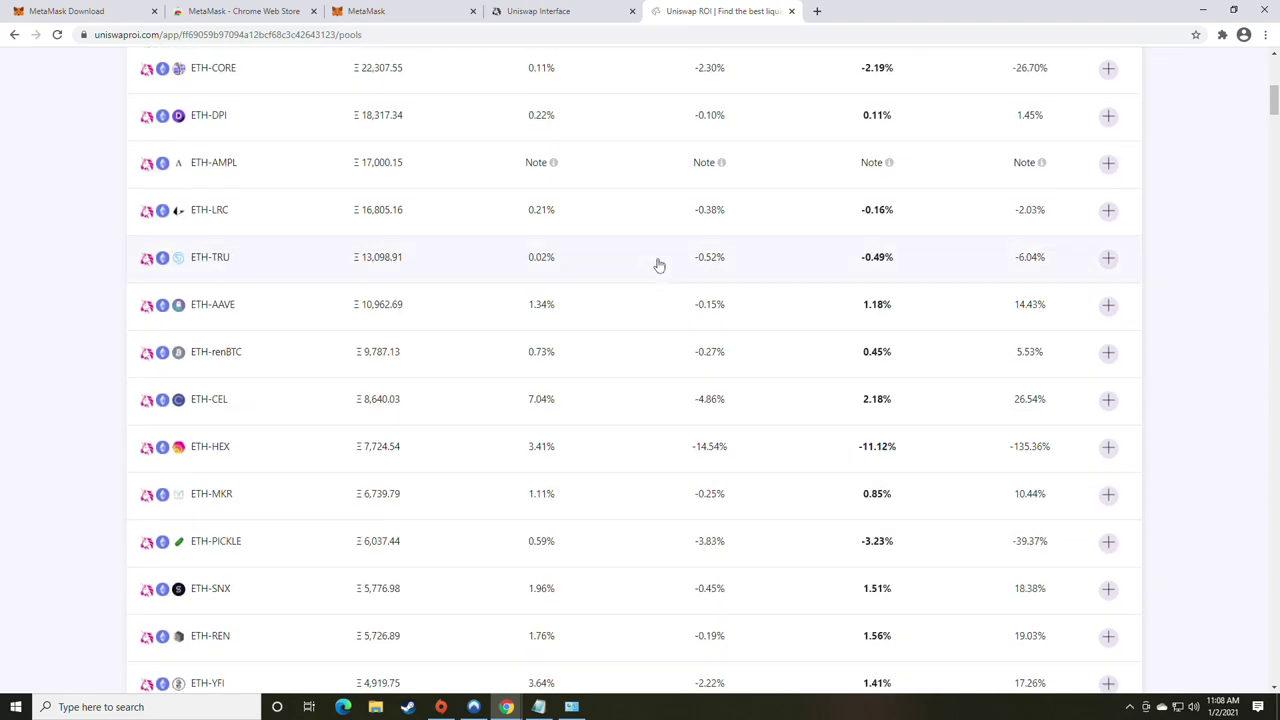
scroll(658, 265, "down", 9)
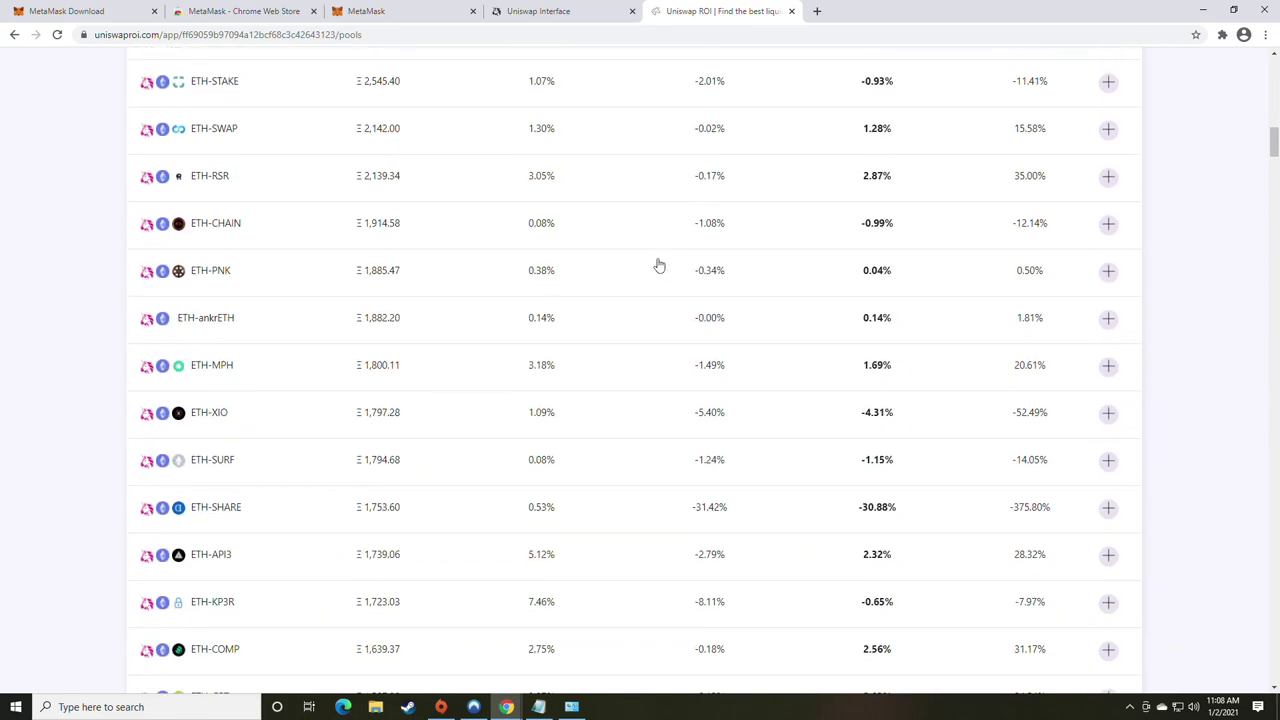
scroll(658, 265, "up", 12)
left_click(1075, 234)
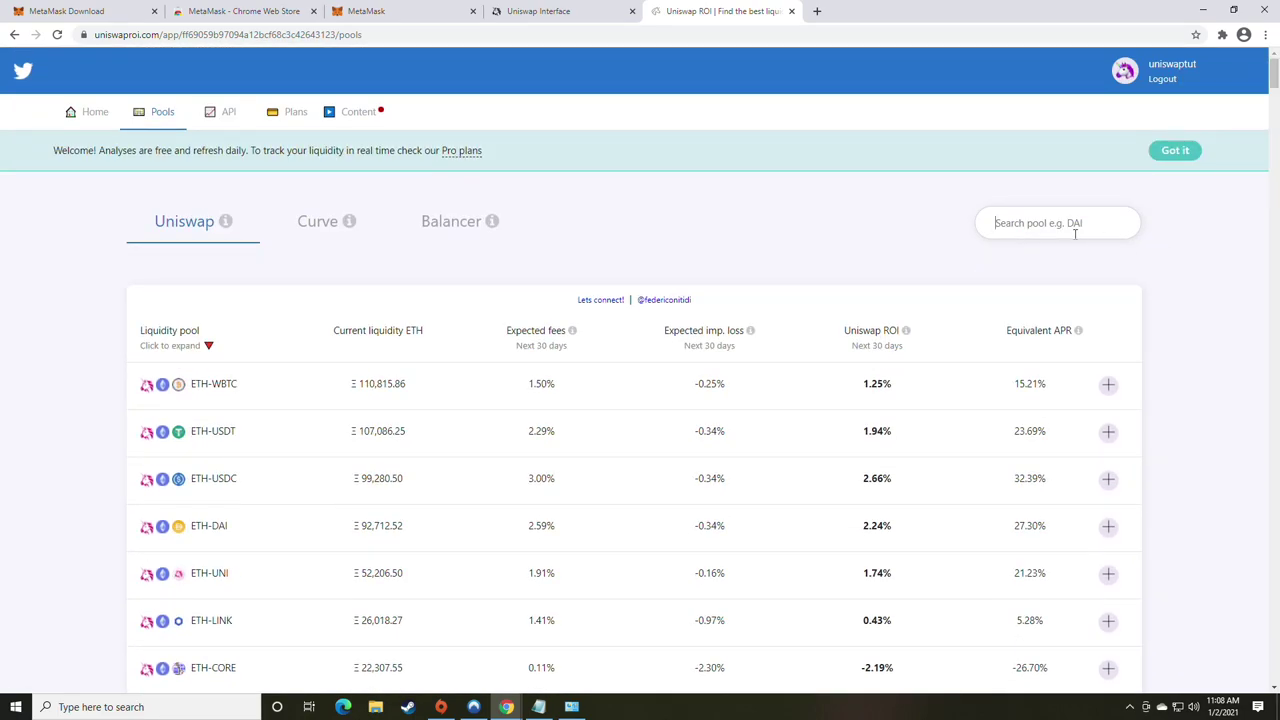
type("liq")
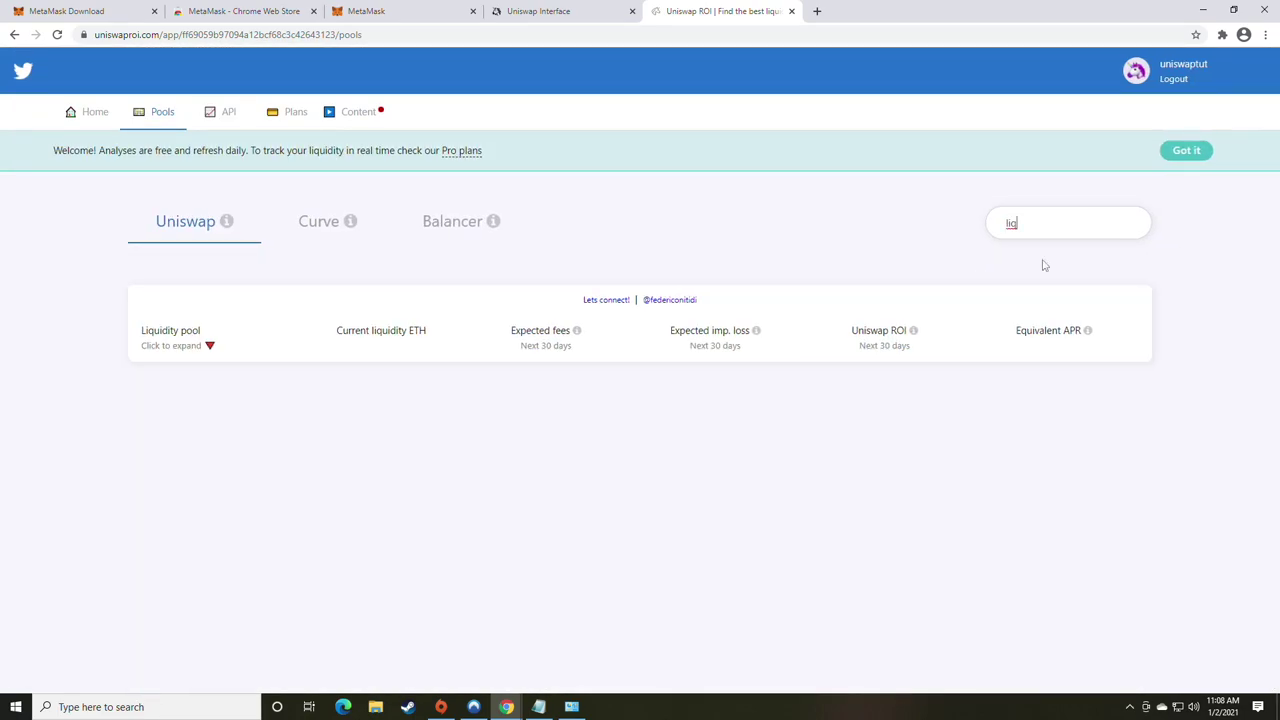
key("BackSpace")
key("BackSpace")
key("BackSpace")
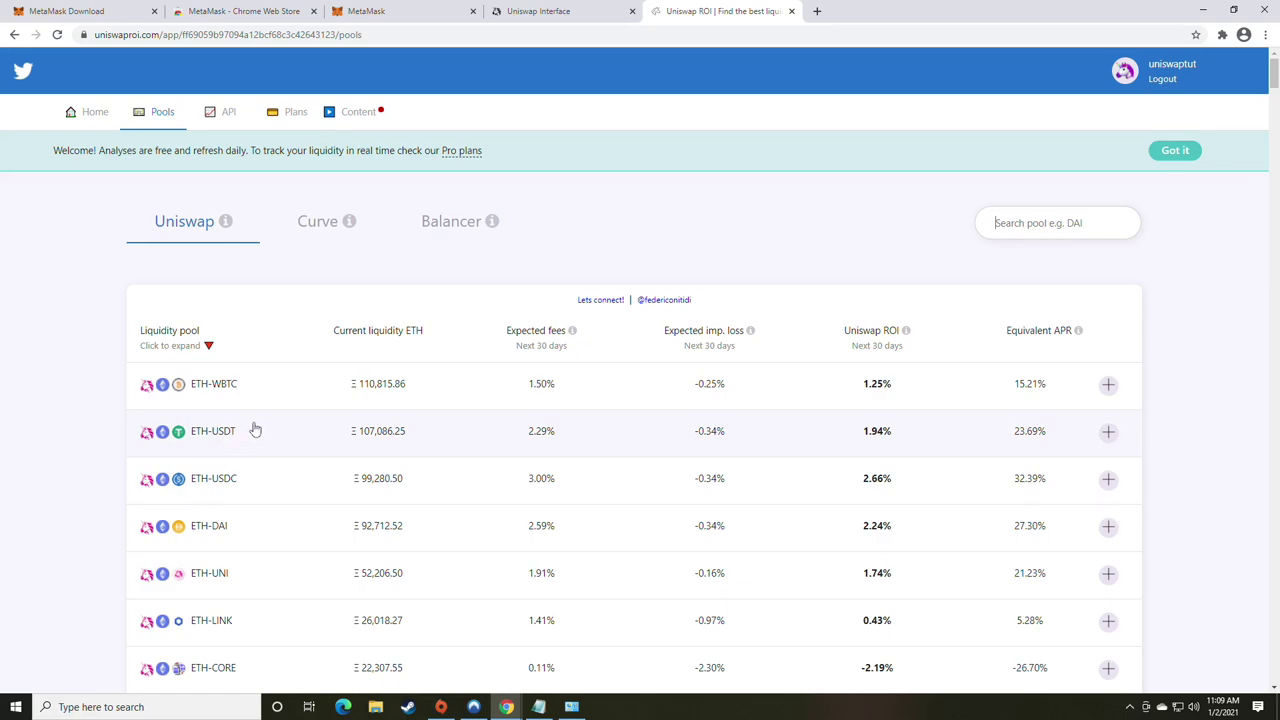
left_click(540, 11)
Review Account 1 in MetaMask's accounts list and options menu, then return to Uniswap
left_click(392, 10)
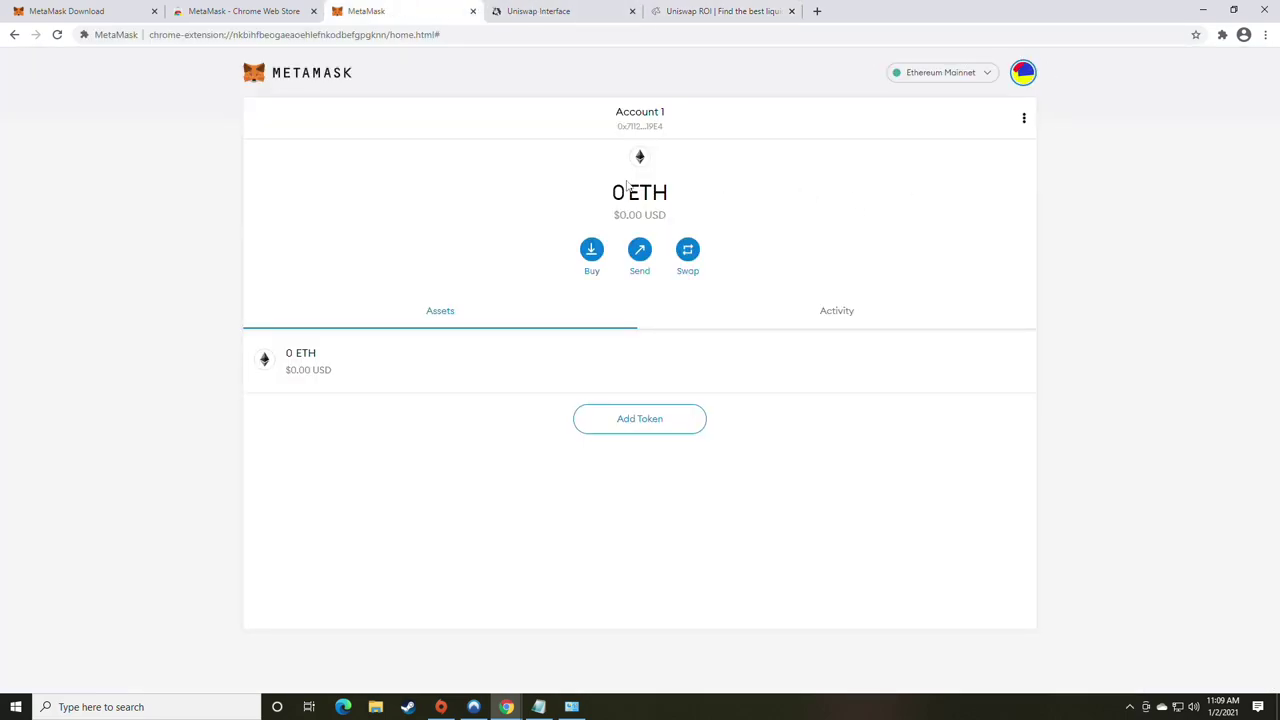
left_click(1024, 76)
left_click(934, 155)
left_click(1024, 119)
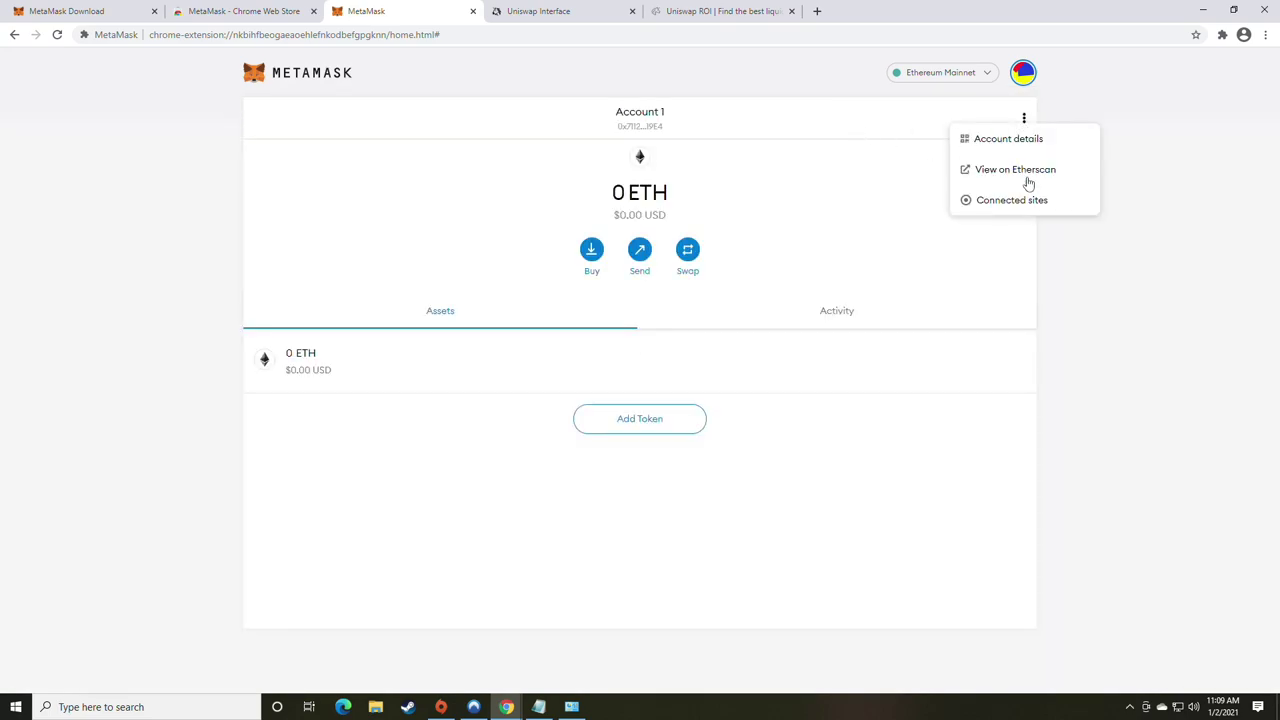
left_click(720, 11)
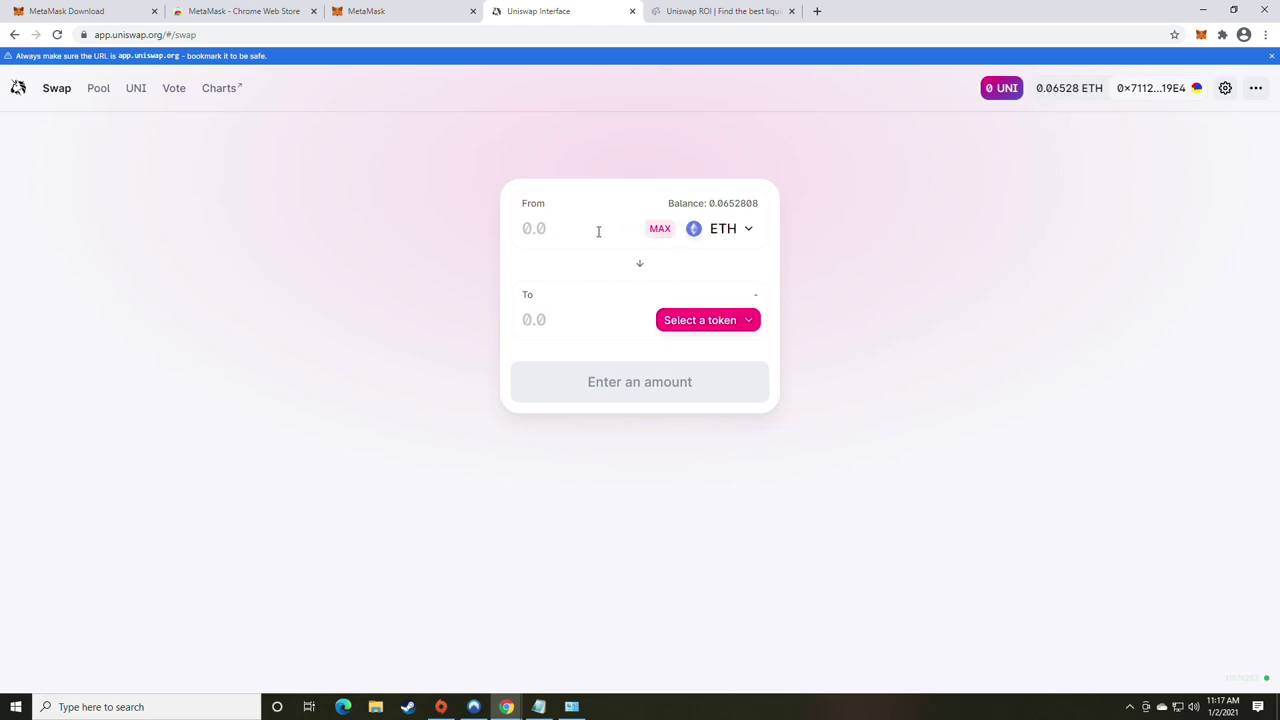
Fill the From field with the maximum spendable amount, about 0.05528 ETH
left_click(665, 229)
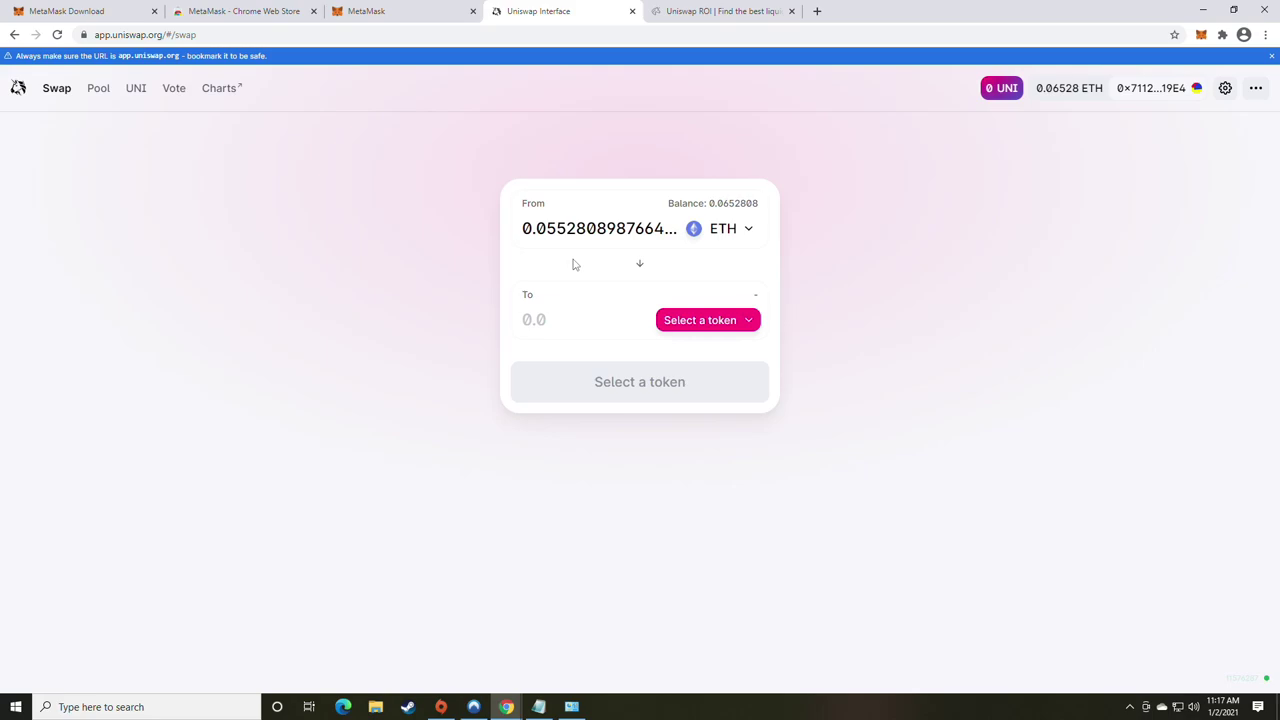
Pick USDT, found by searching 'tether', as the token to receive and set 0.015 ETH
left_click(706, 331)
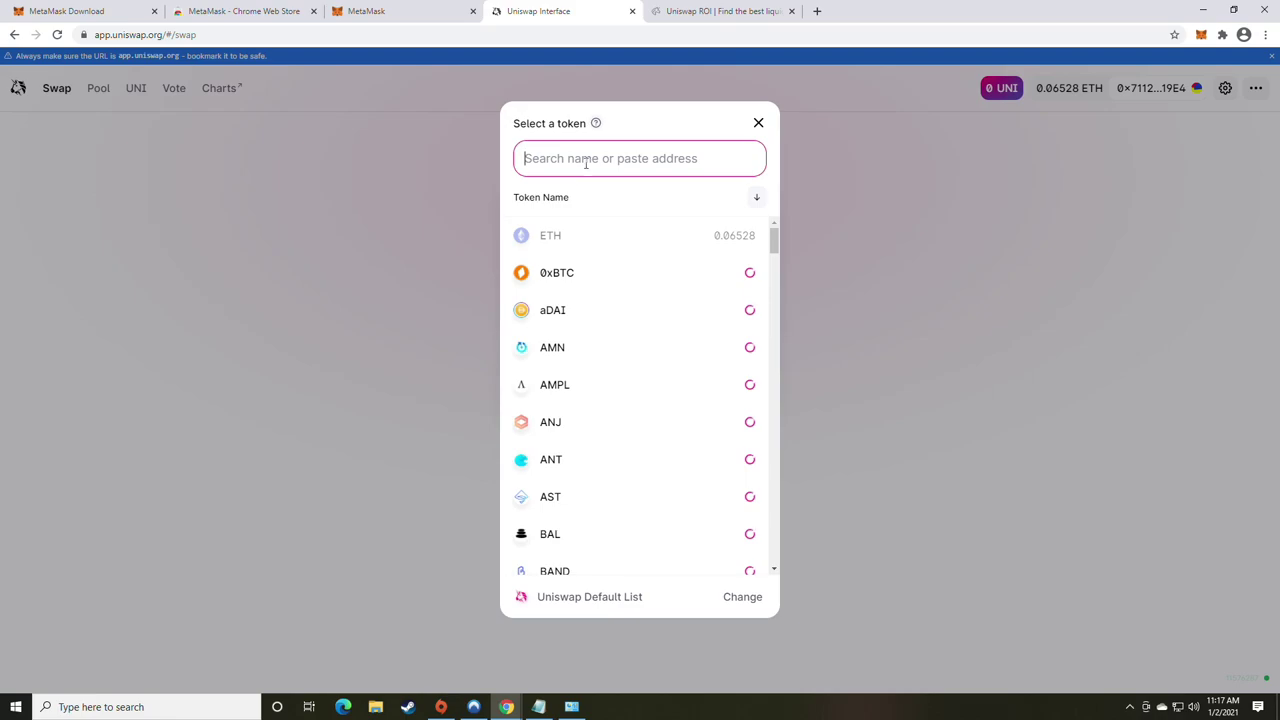
type("tether")
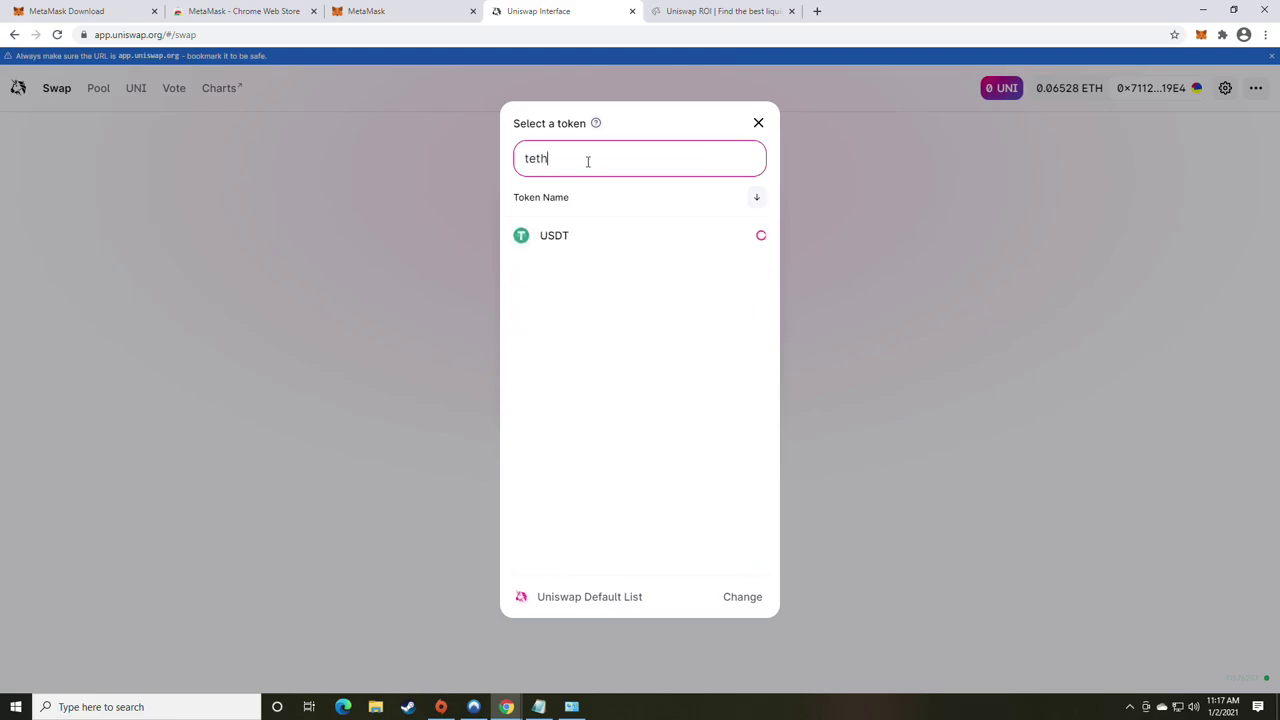
left_click(591, 243)
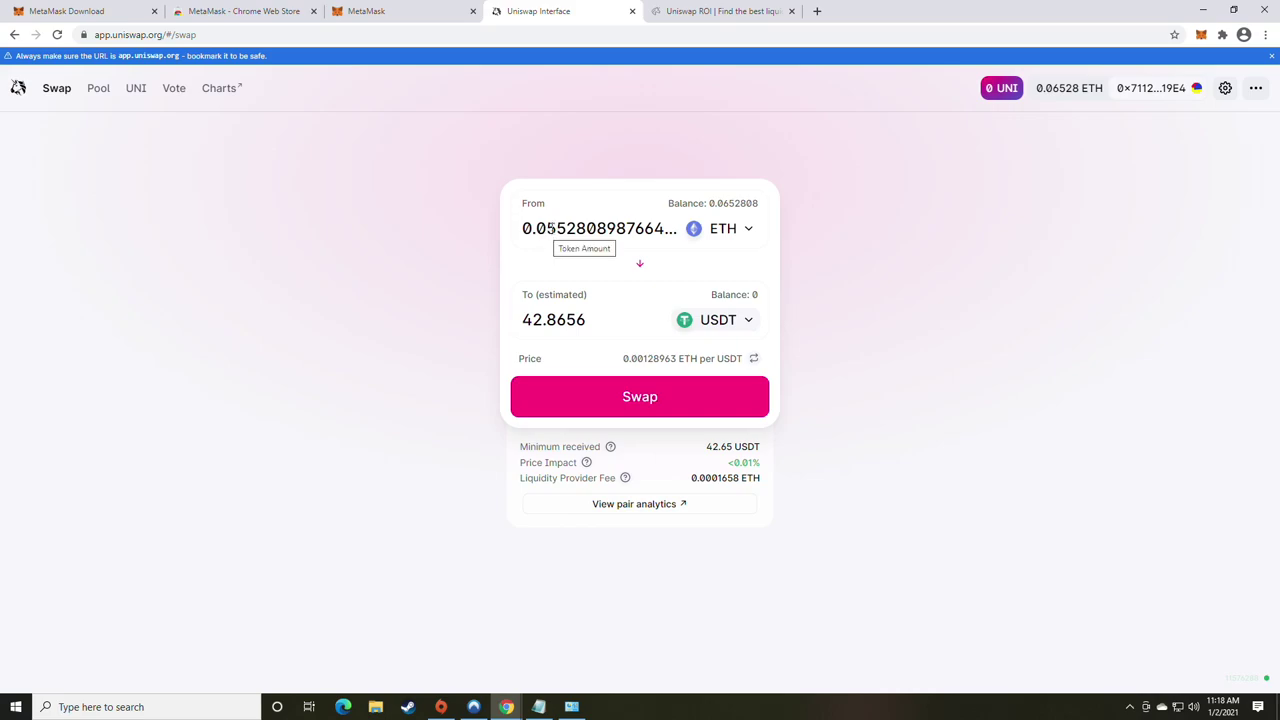
left_click_drag(548, 228, 751, 237)
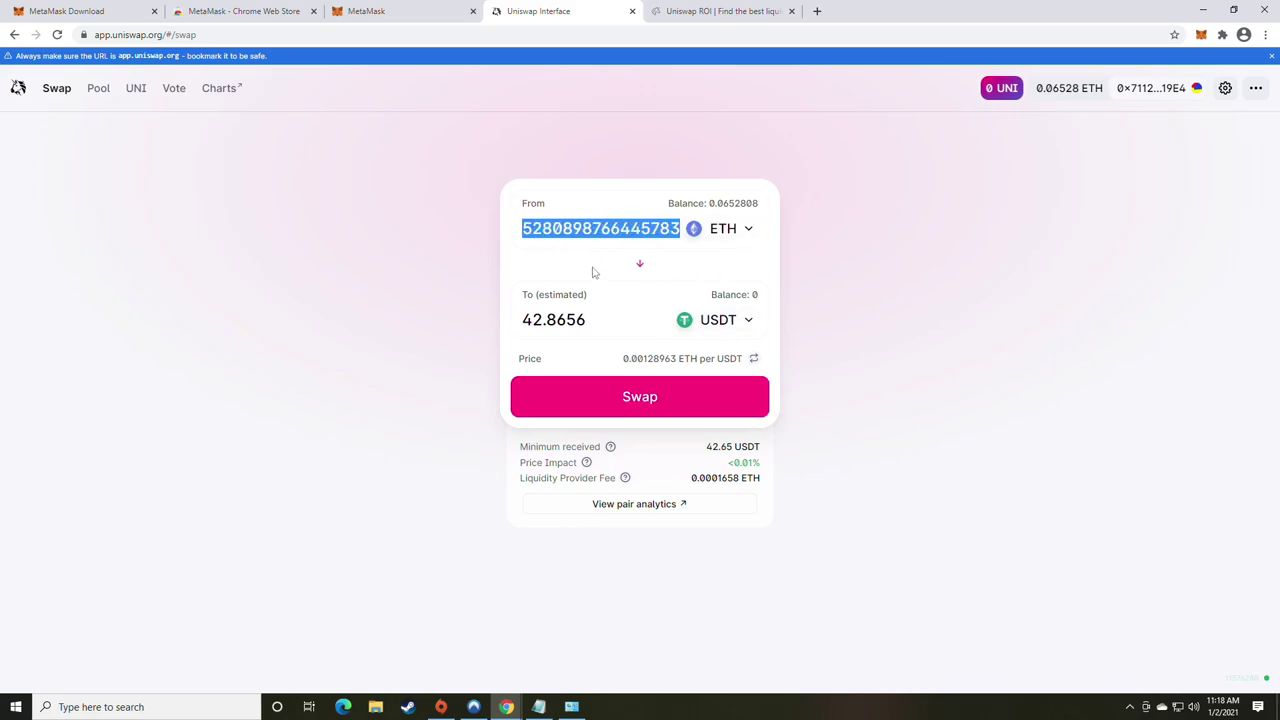
type("15")
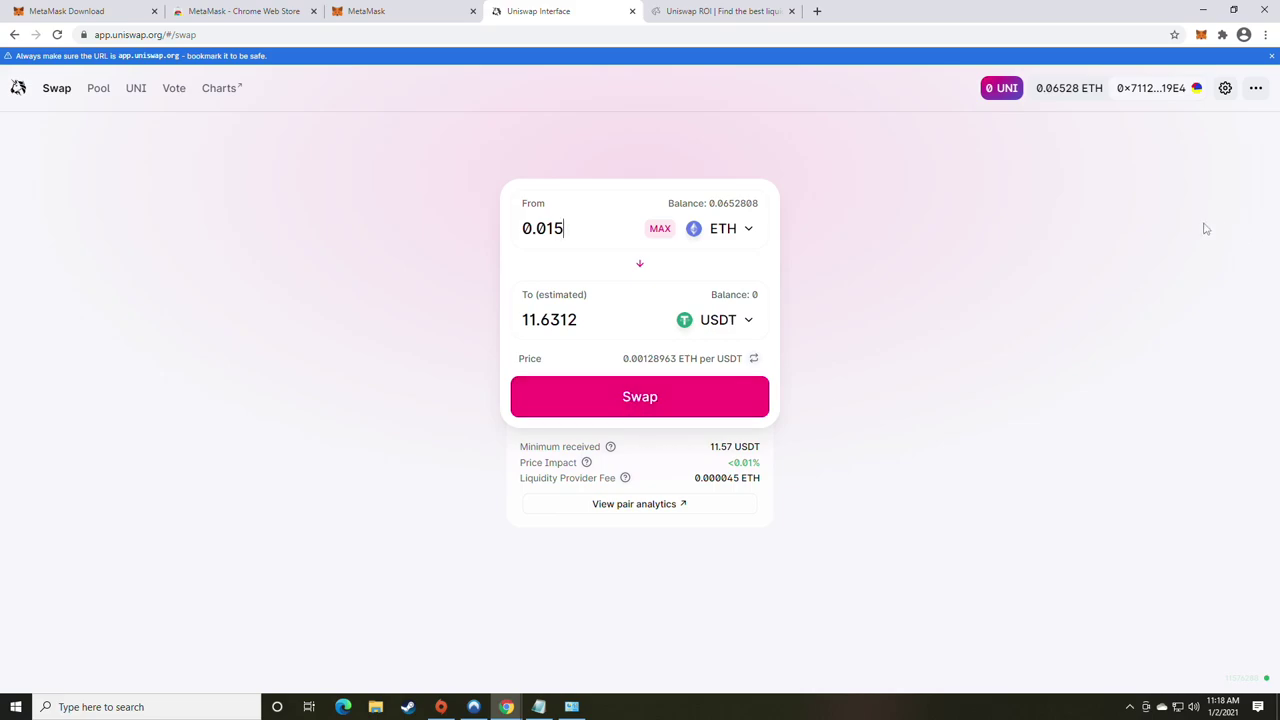
In transaction settings, try 0.1% slippage tolerance, then set it back to 0.5%
left_click(1225, 88)
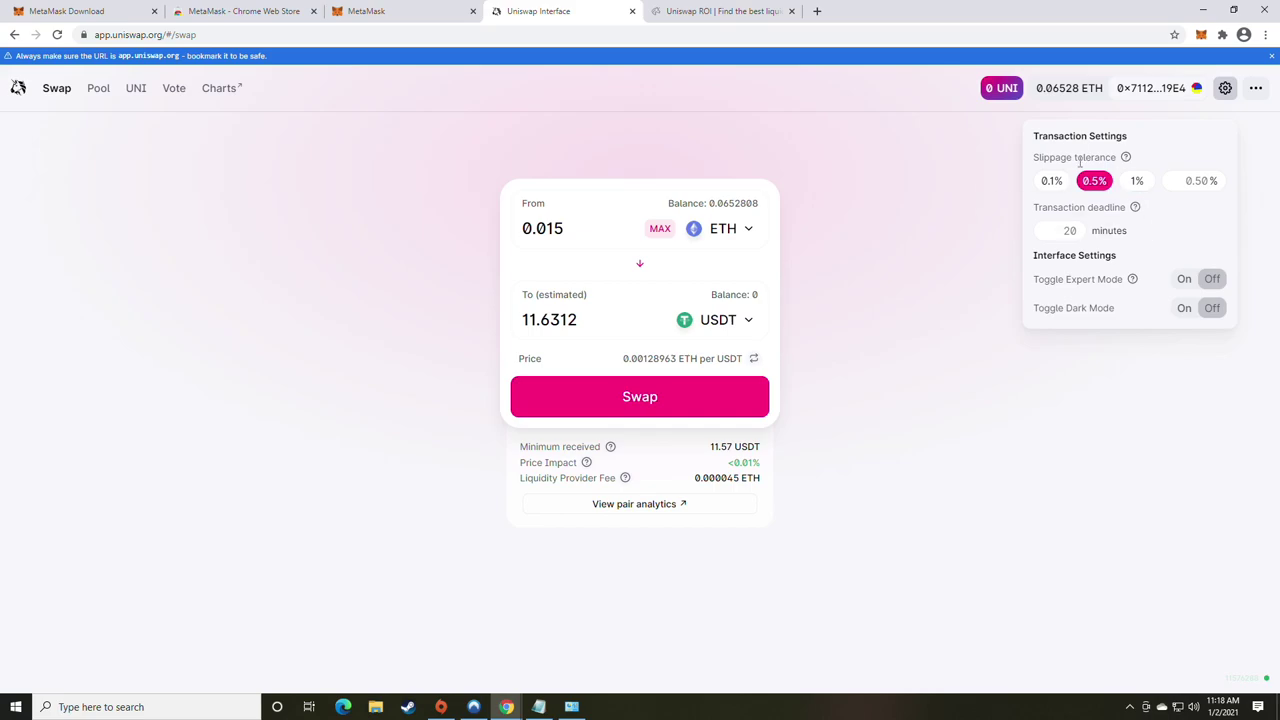
left_click_drag(1051, 158, 1112, 158)
mouse_move(1128, 161)
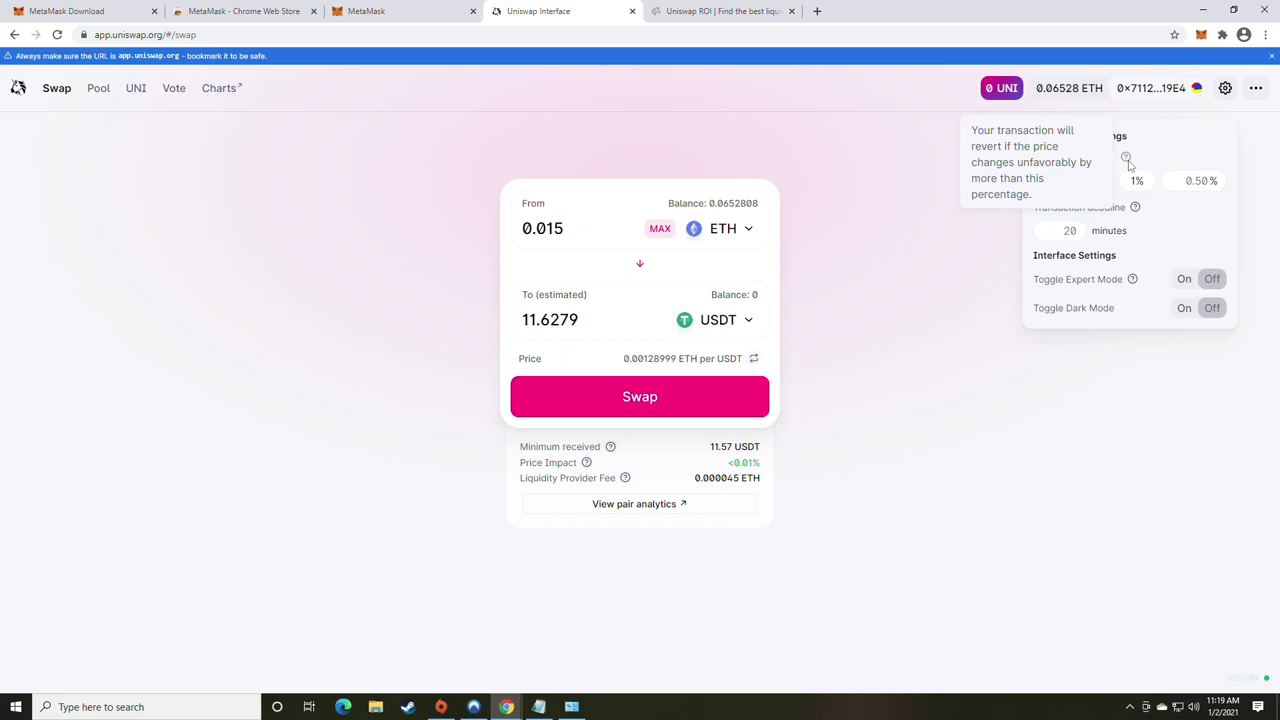
left_click_drag(1049, 157, 1105, 158)
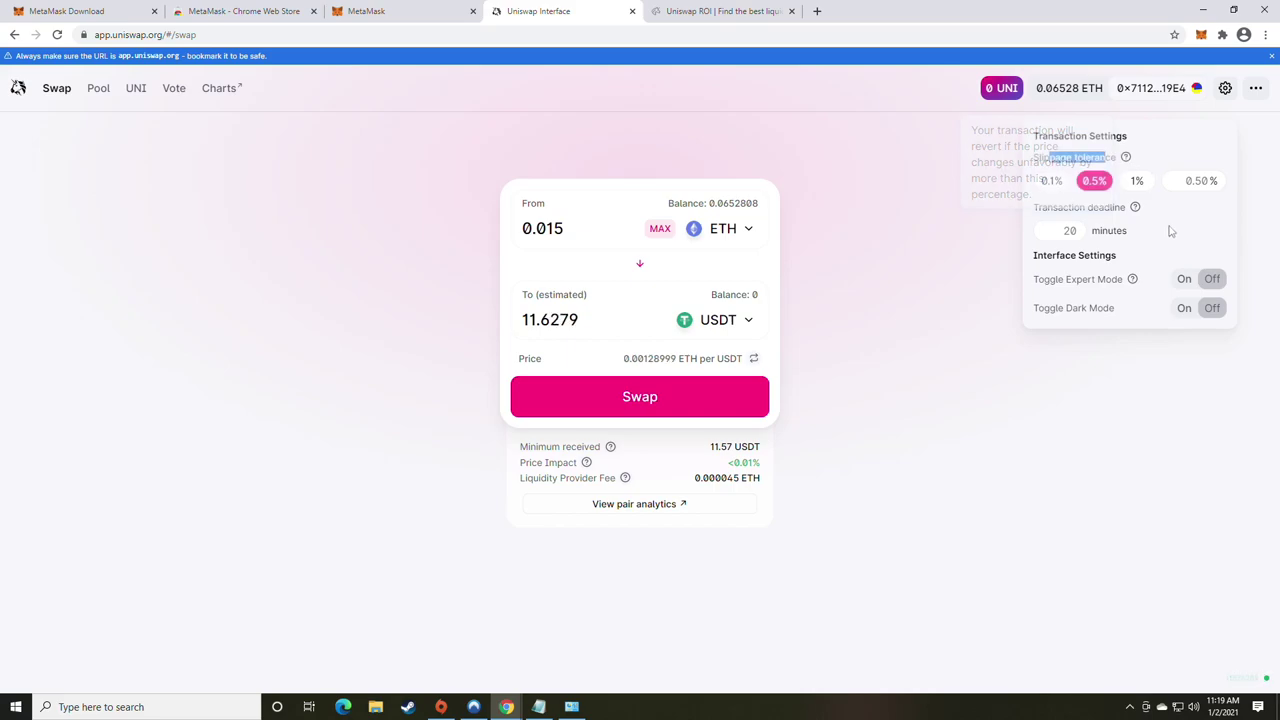
left_click(1045, 230)
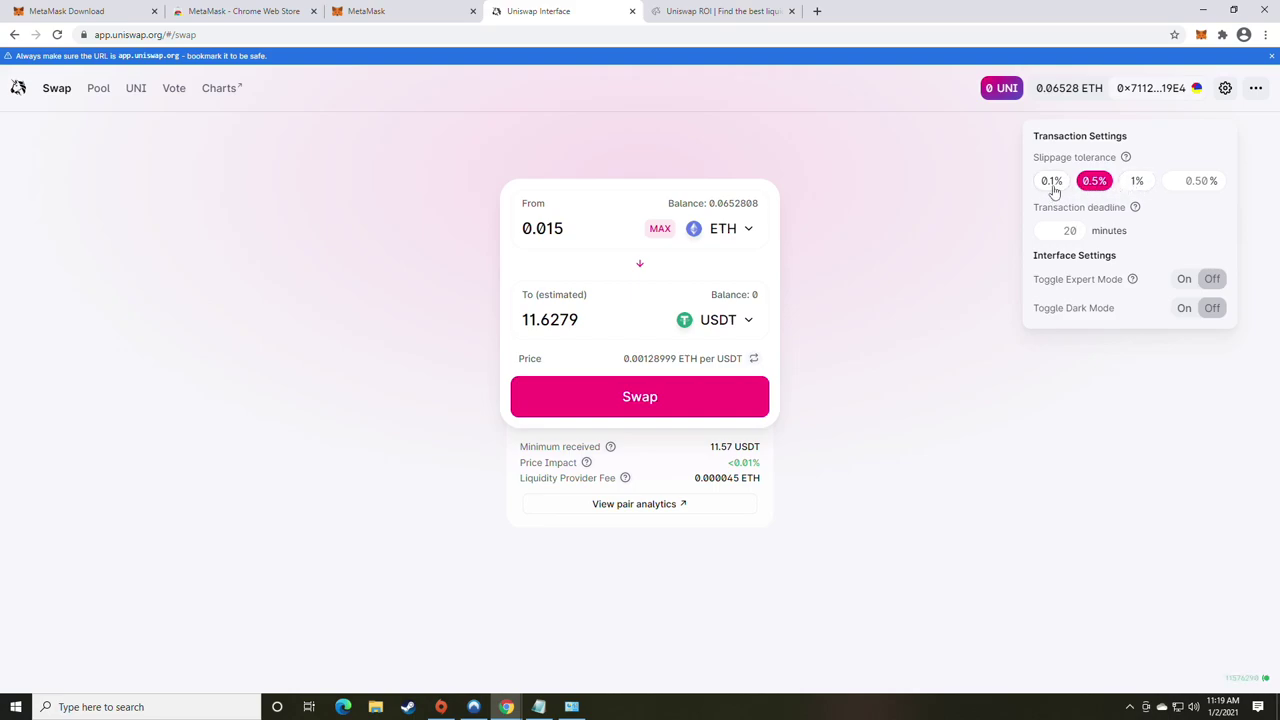
left_click(1052, 184)
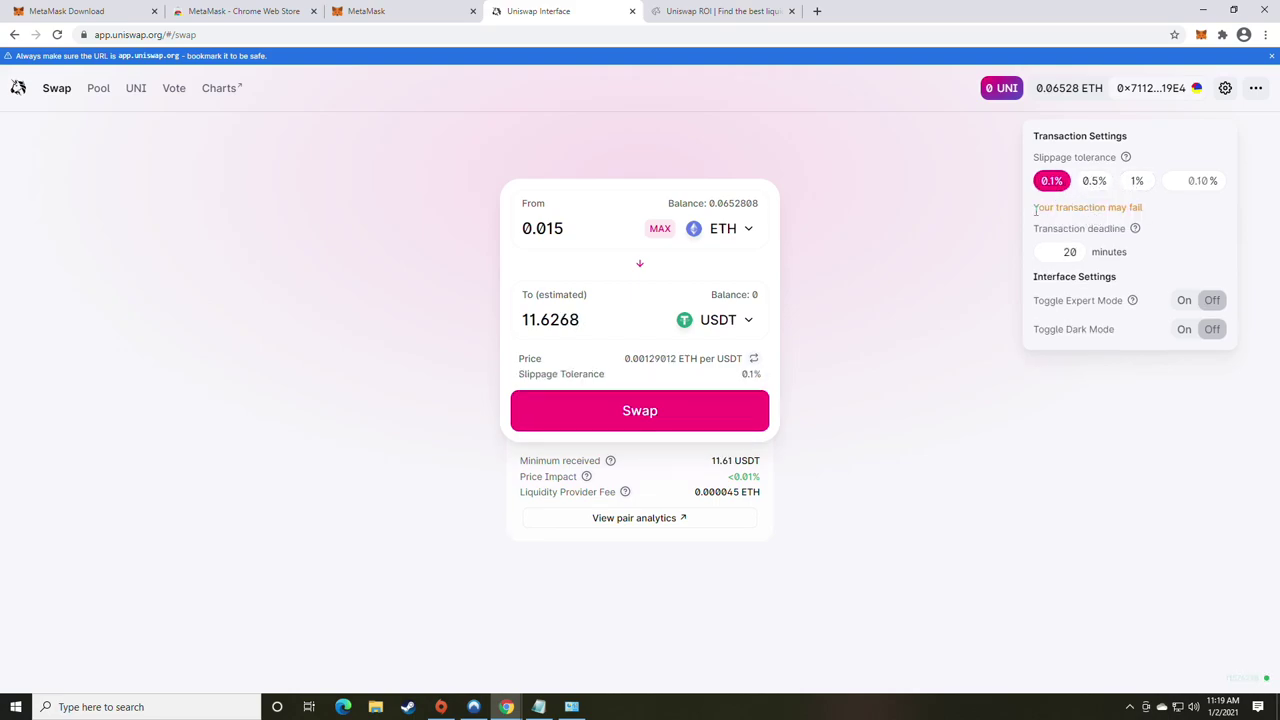
left_click_drag(1036, 210, 1150, 213)
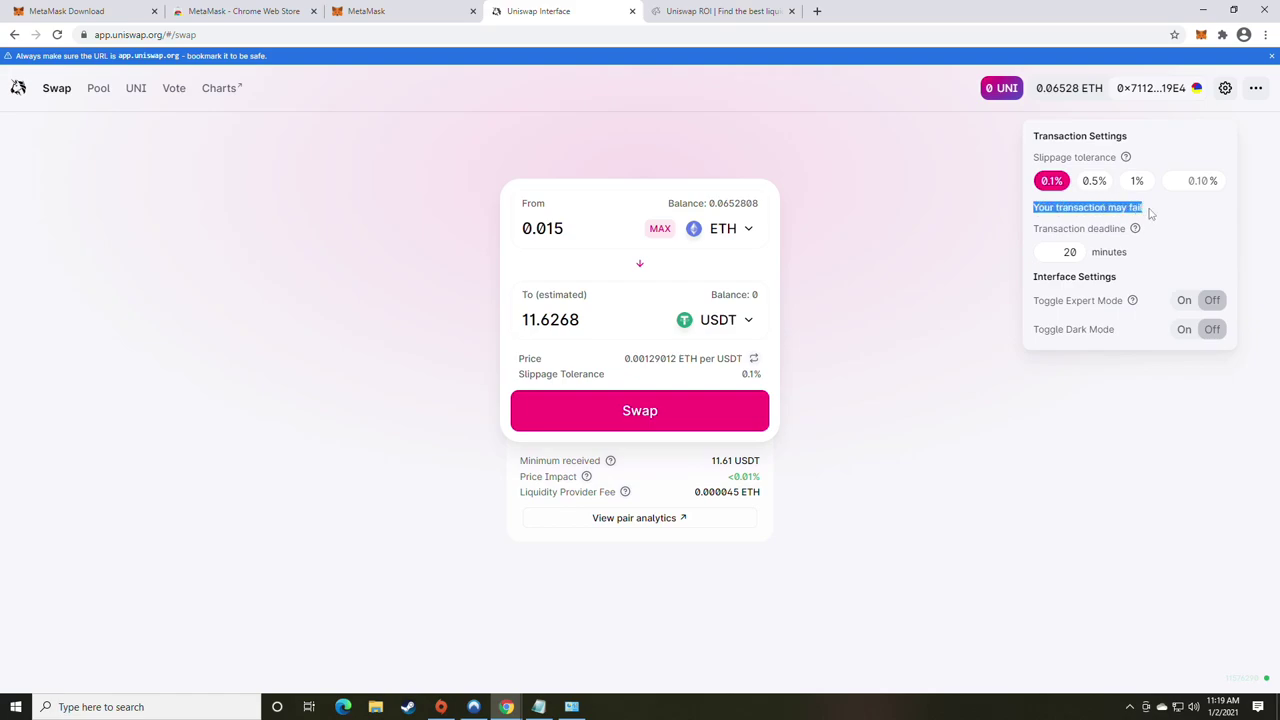
left_click(1150, 213)
left_click(1094, 183)
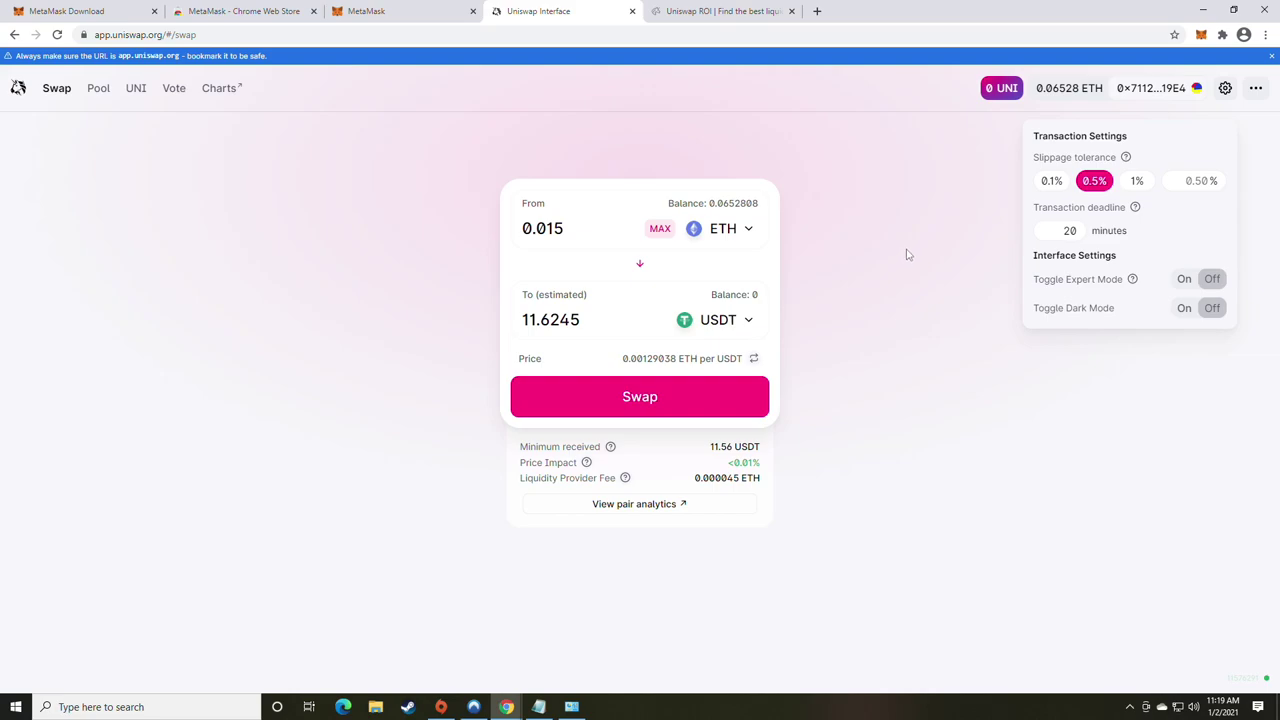
Swap 0.015 ETH for about 11.6245 USDT and approve the transaction in MetaMask
left_click(895, 255)
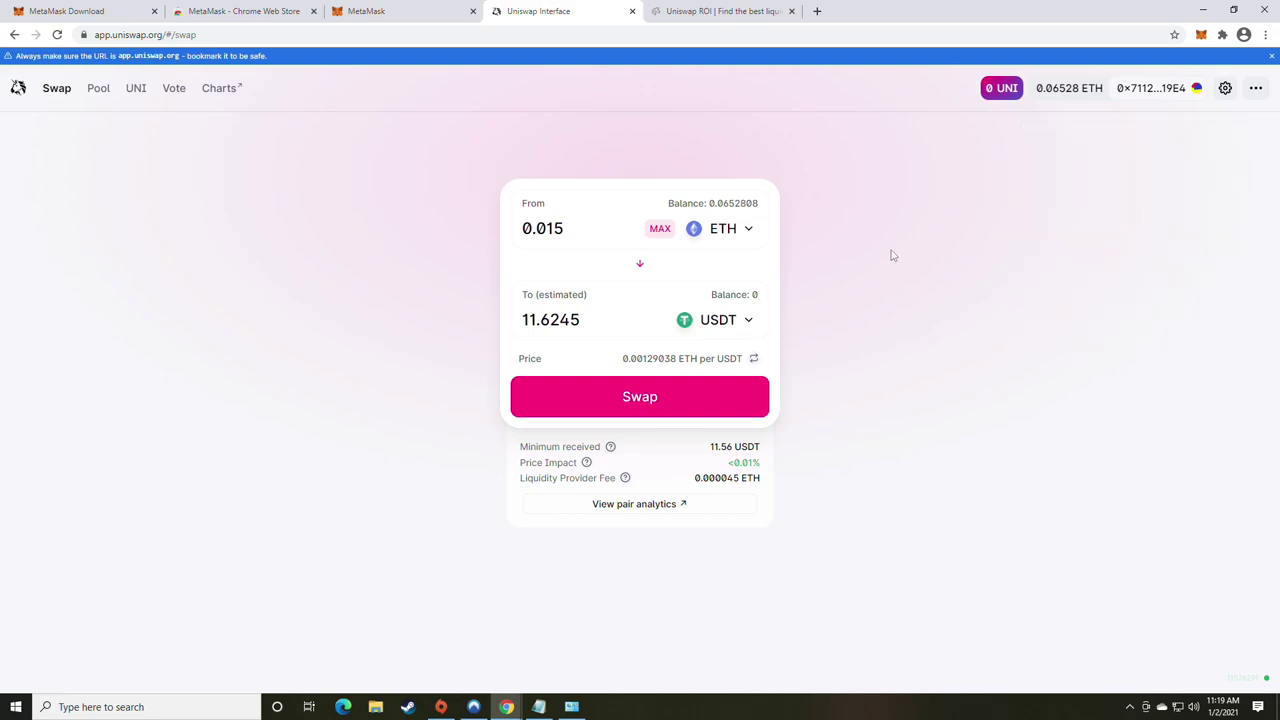
left_click(639, 400)
left_click(640, 478)
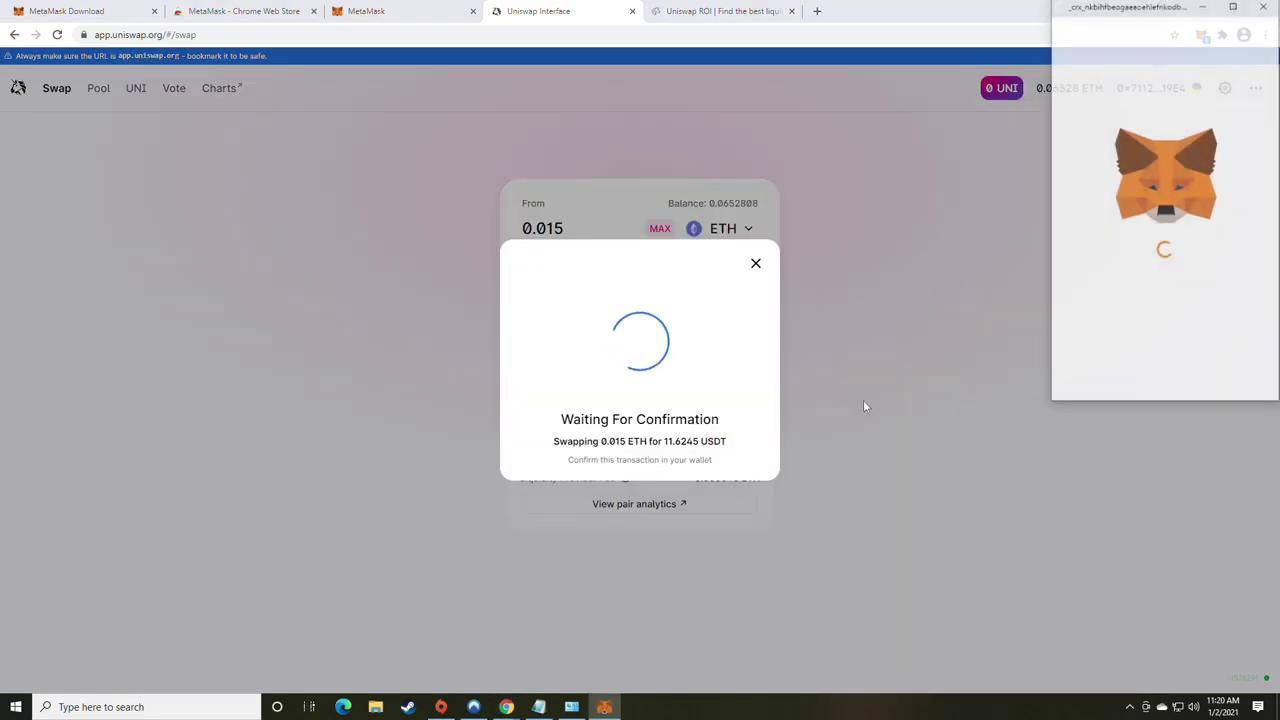
left_click_drag(1103, 8, 840, 95)
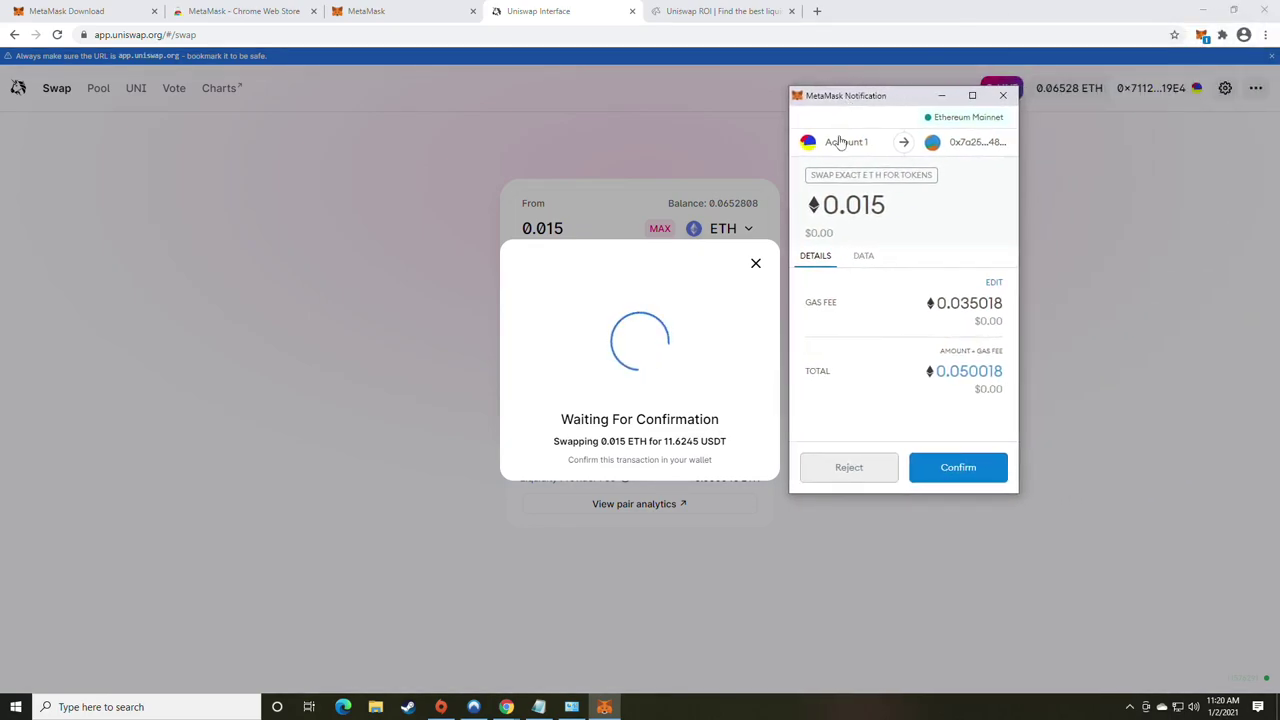
left_click(958, 470)
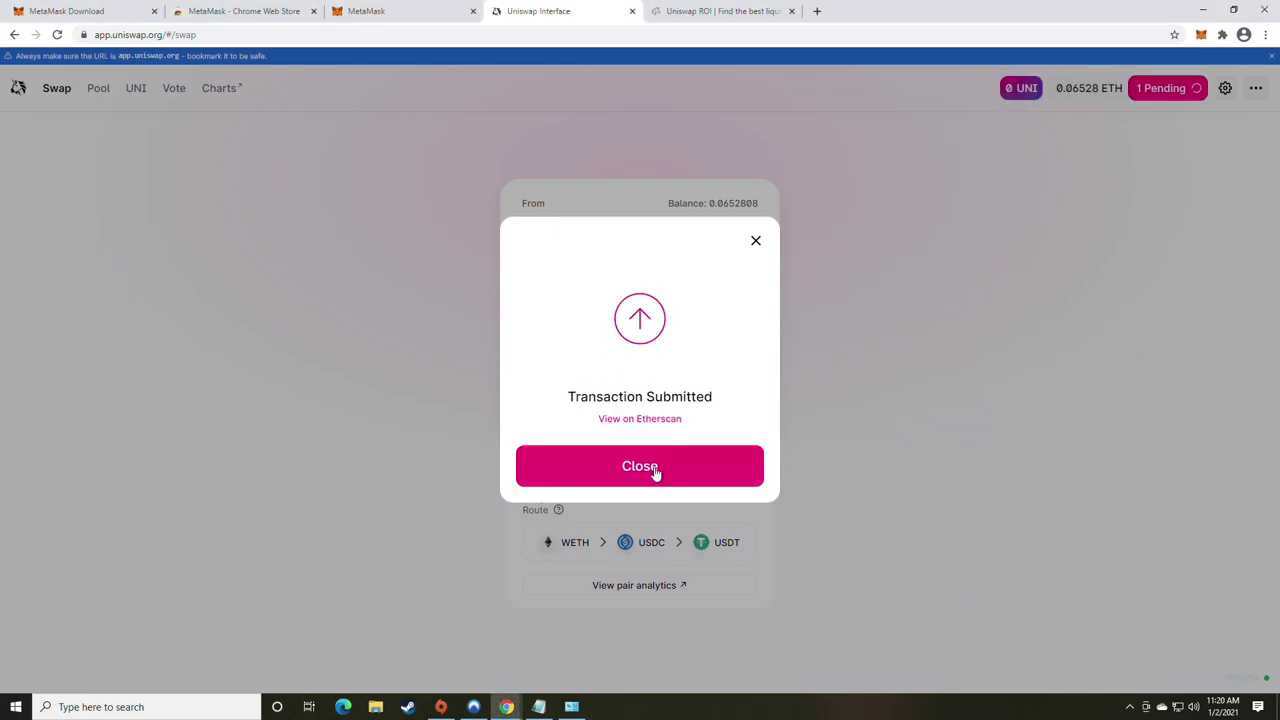
Dismiss the Transaction Submitted notice for the completed ETH to USDT swap
left_click(655, 472)
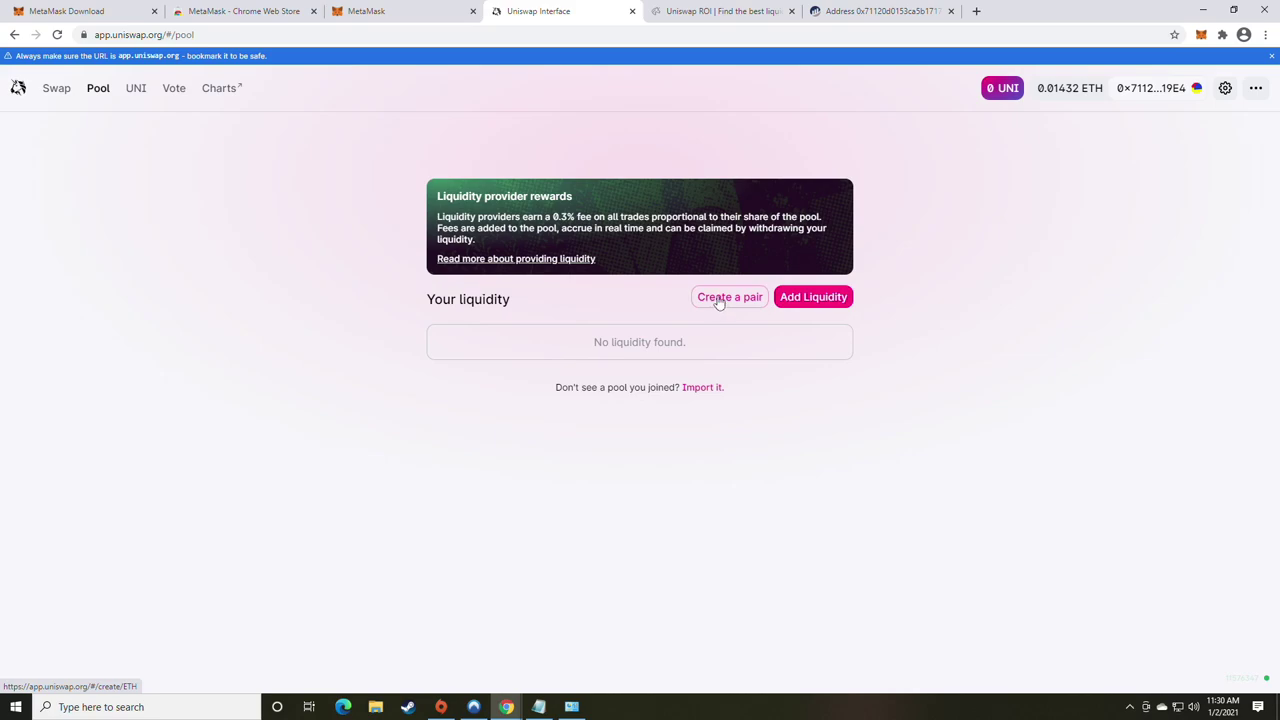
Create a new liquidity pair with USDT chosen as the second token alongside ETH
left_click(720, 300)
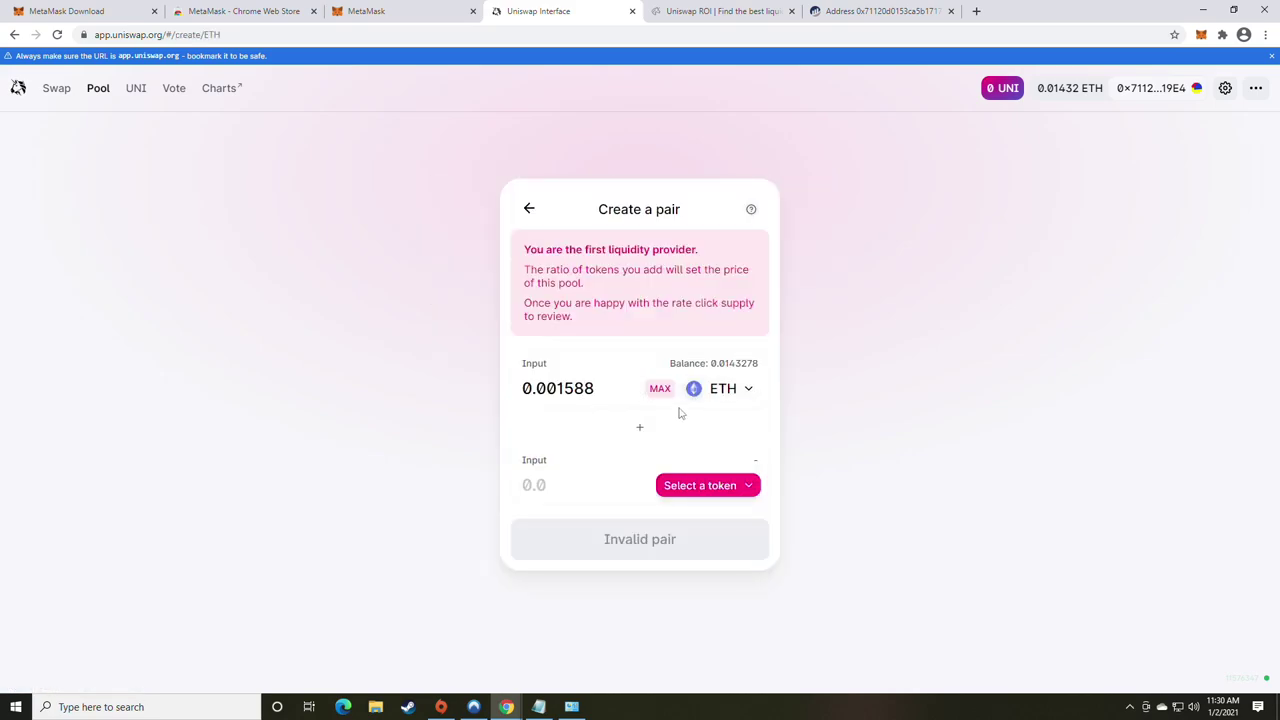
left_click(724, 493)
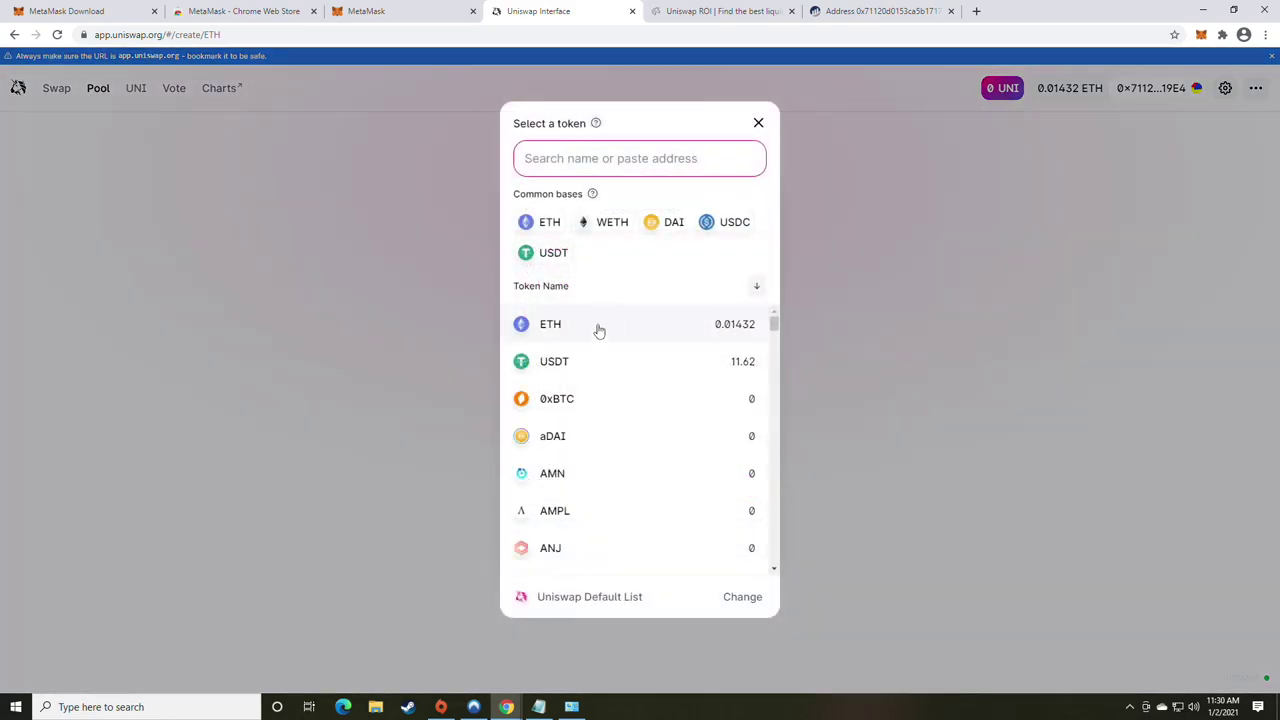
left_click(581, 363)
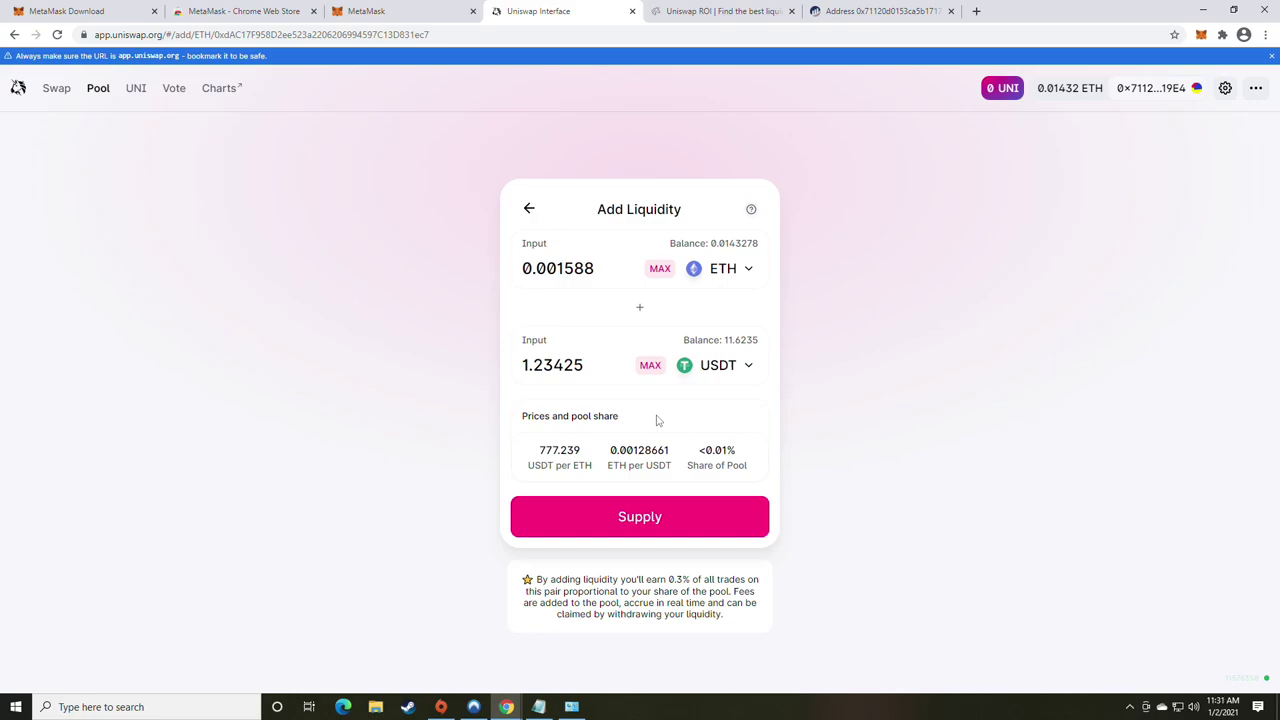
left_click(686, 524)
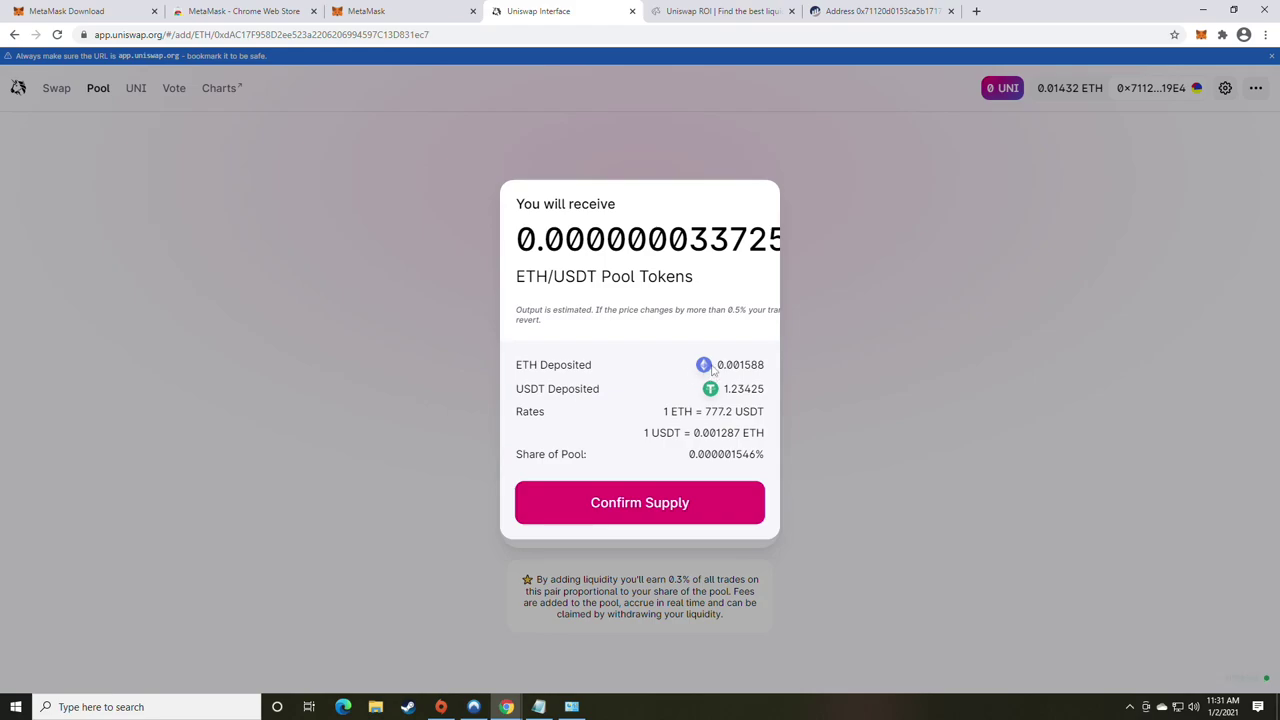
left_click_drag(714, 366, 766, 391)
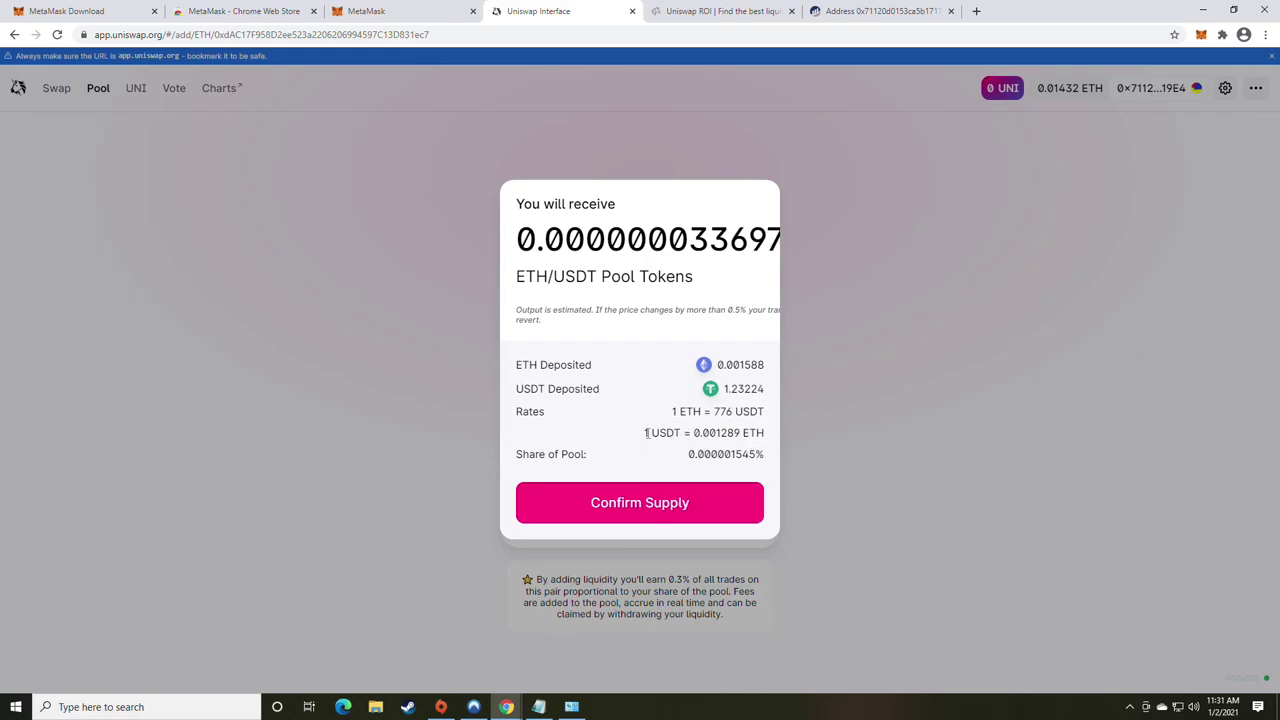
left_click_drag(644, 433, 731, 428)
left_click(719, 432)
left_click(820, 437)
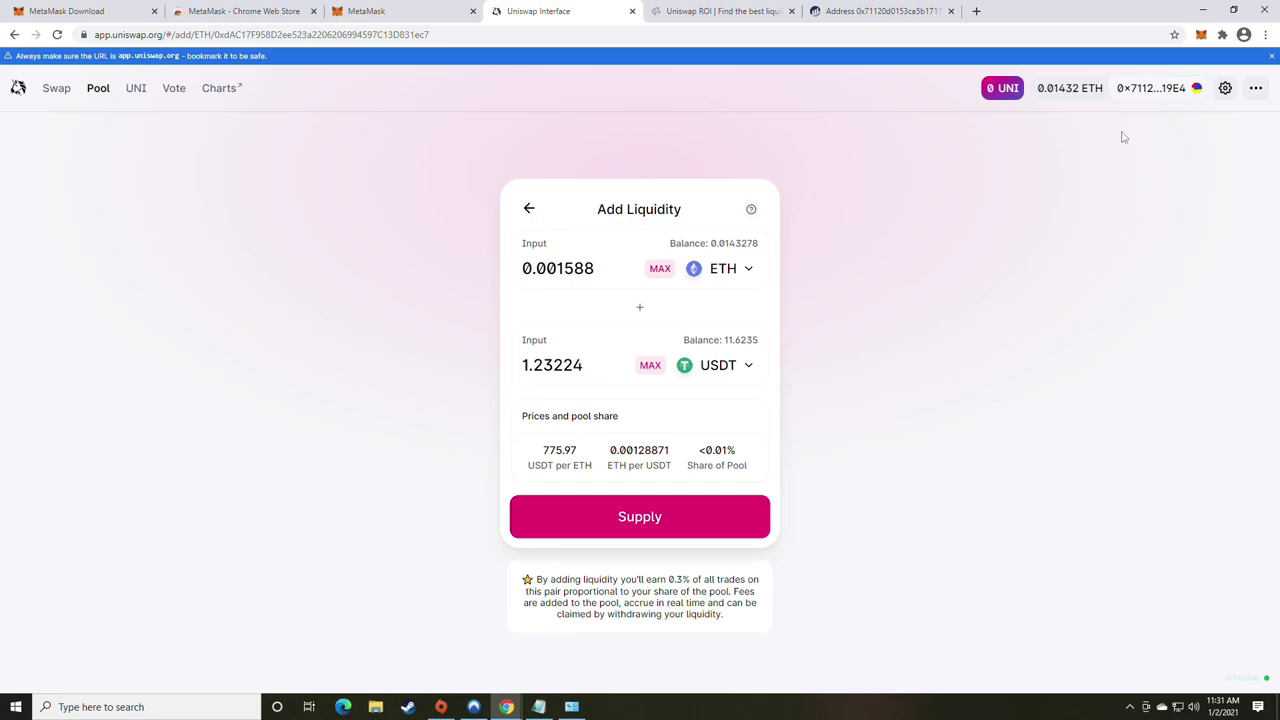
Check the wallet's ETH and USDT balances, then review the 0.001588 ETH deposit amount
left_click(1201, 34)
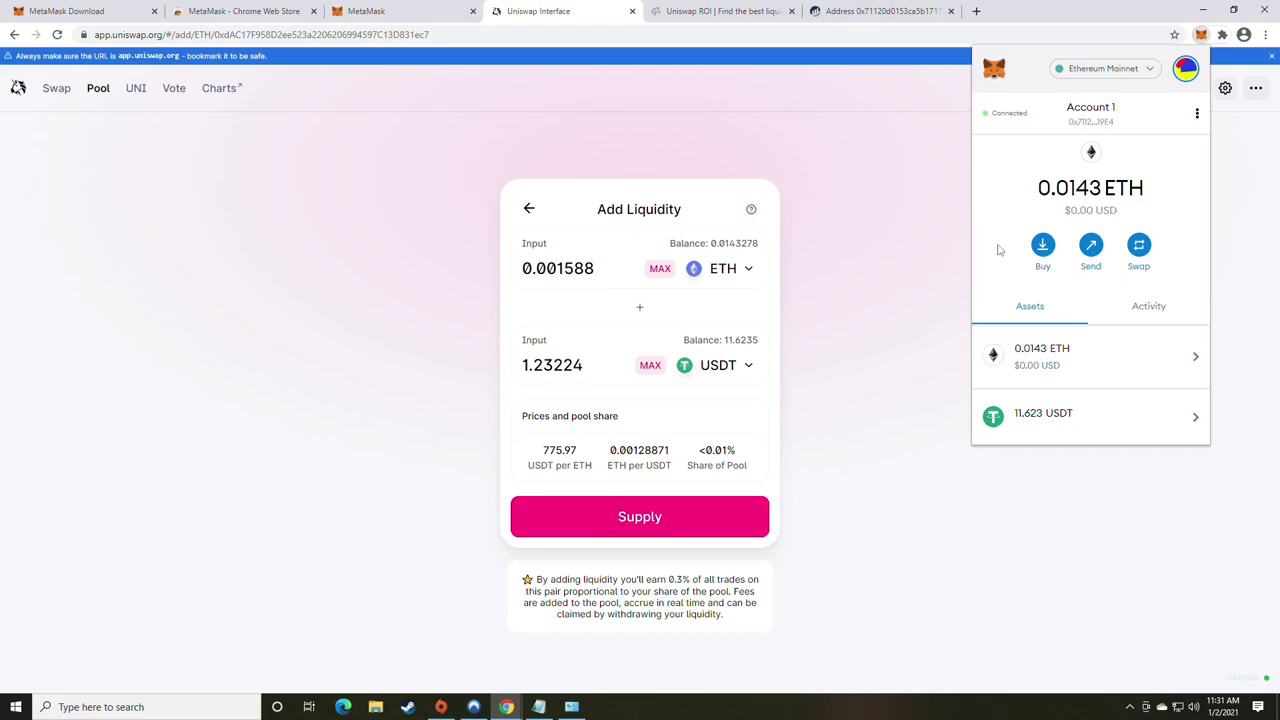
left_click_drag(1055, 188, 1155, 188)
left_click(920, 243)
left_click_drag(533, 268, 600, 266)
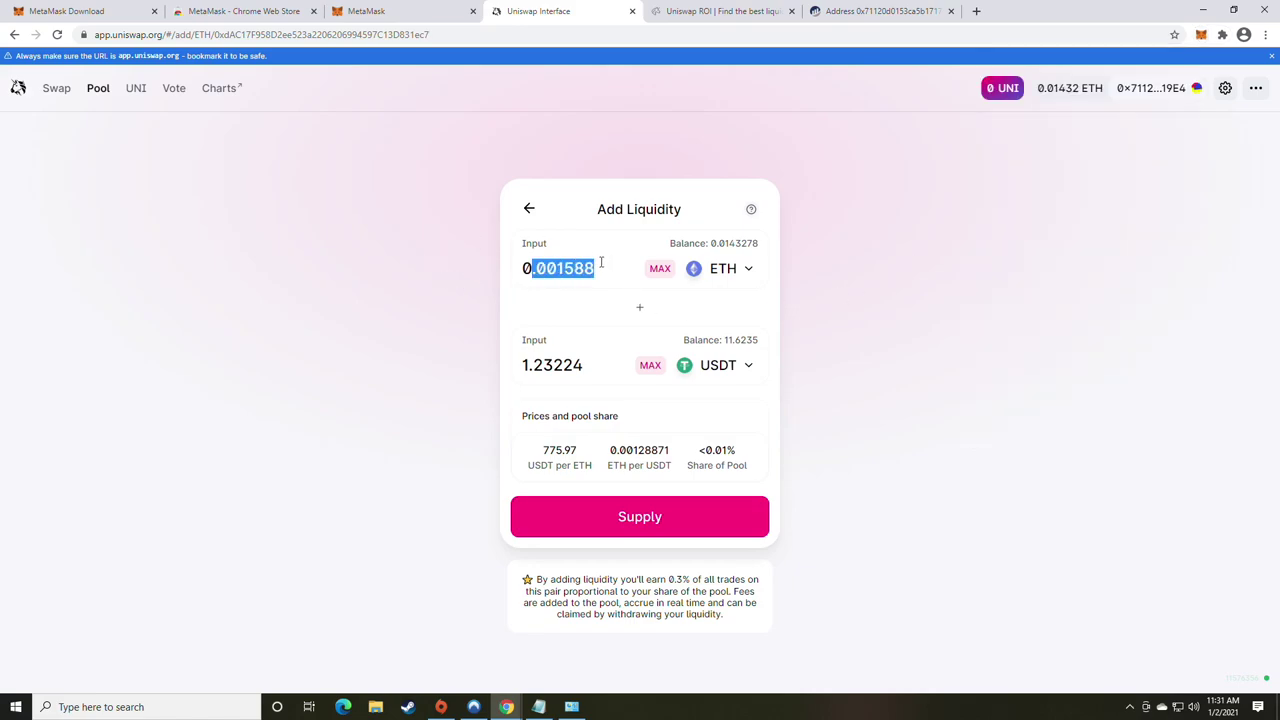
left_click(601, 264)
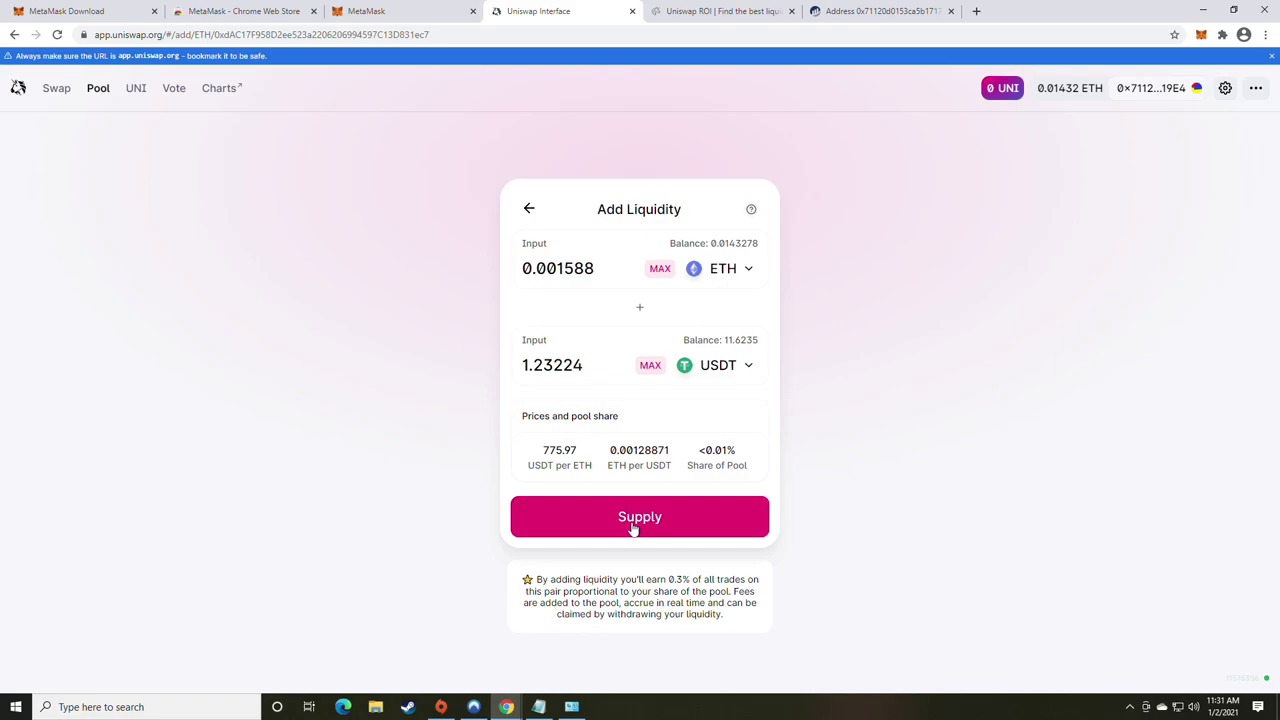
Confirm supplying 0.001588 ETH and 1.2323 USDT, then reopen the pending transaction in MetaMask
left_click(620, 534)
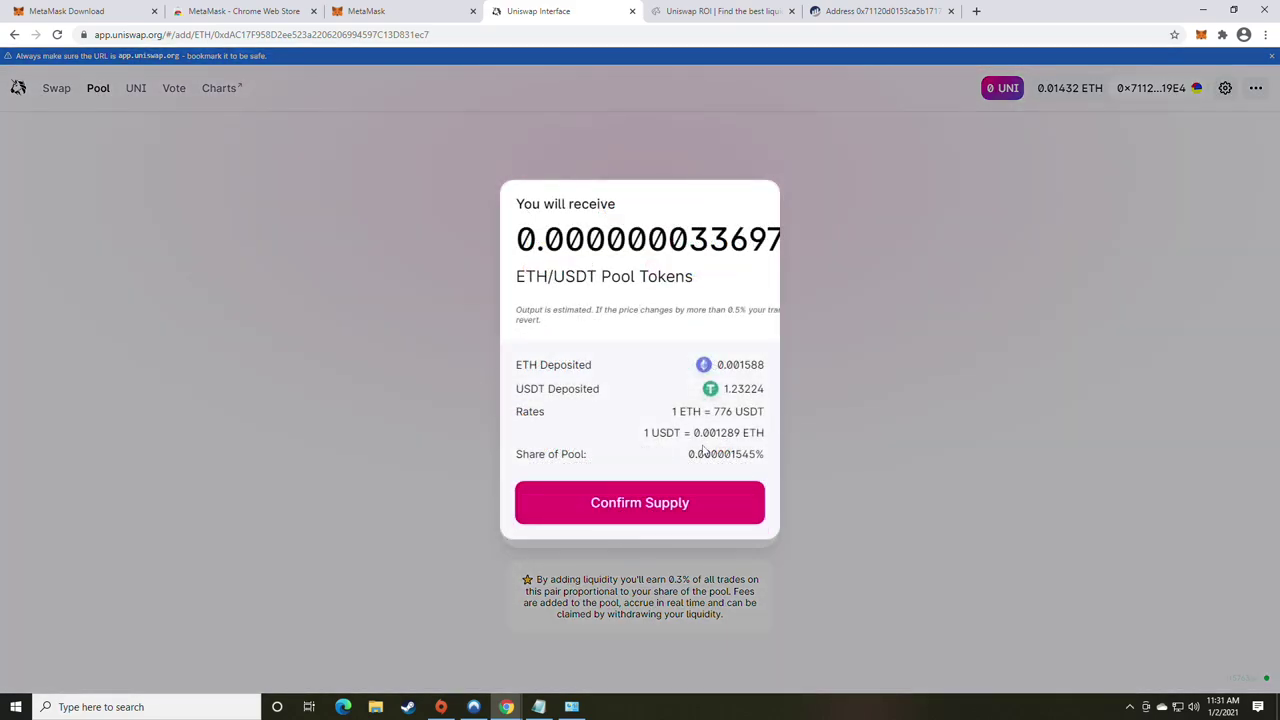
left_click(651, 513)
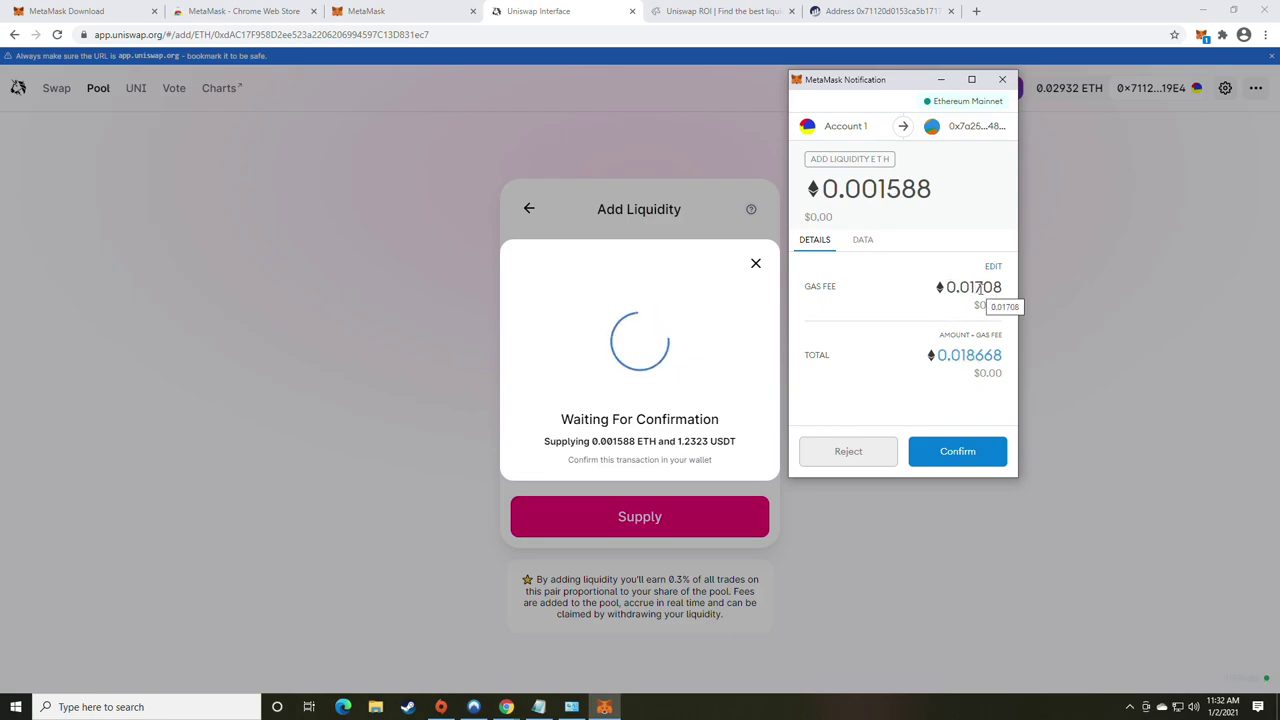
left_click(1201, 34)
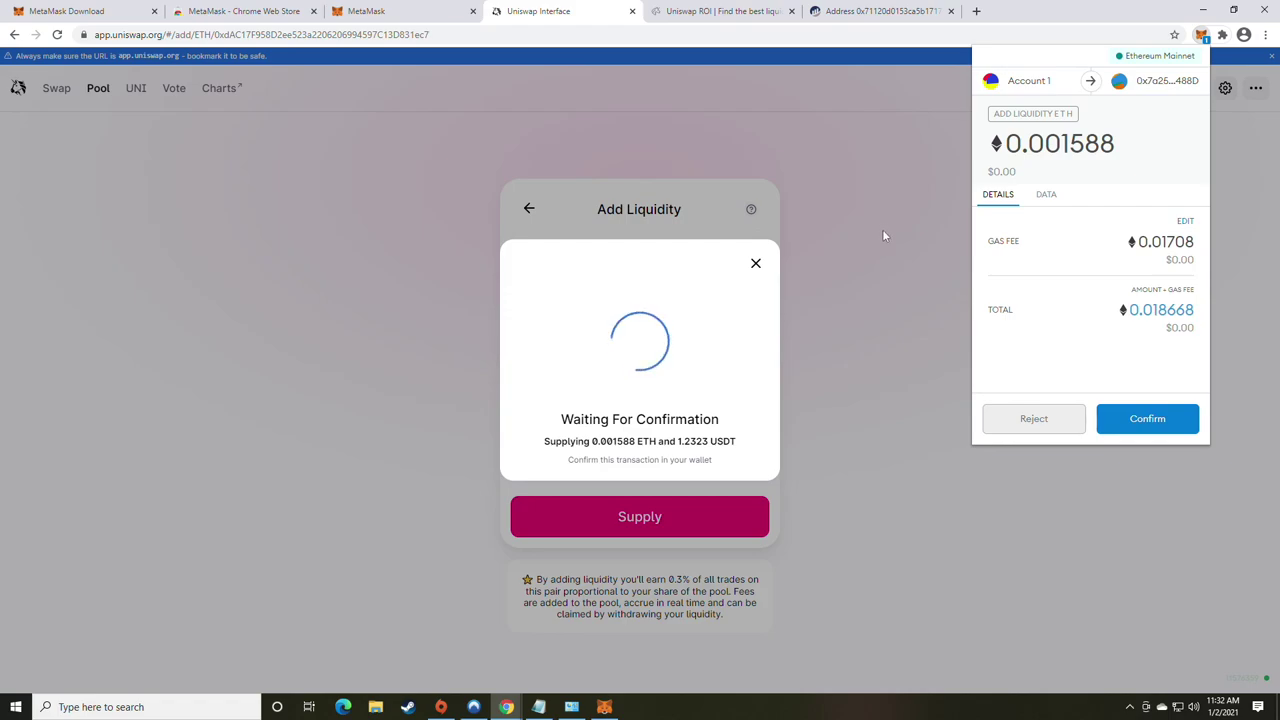
Reject the pending supply in MetaMask and change the ETH amount to 0.009588
left_click(883, 236)
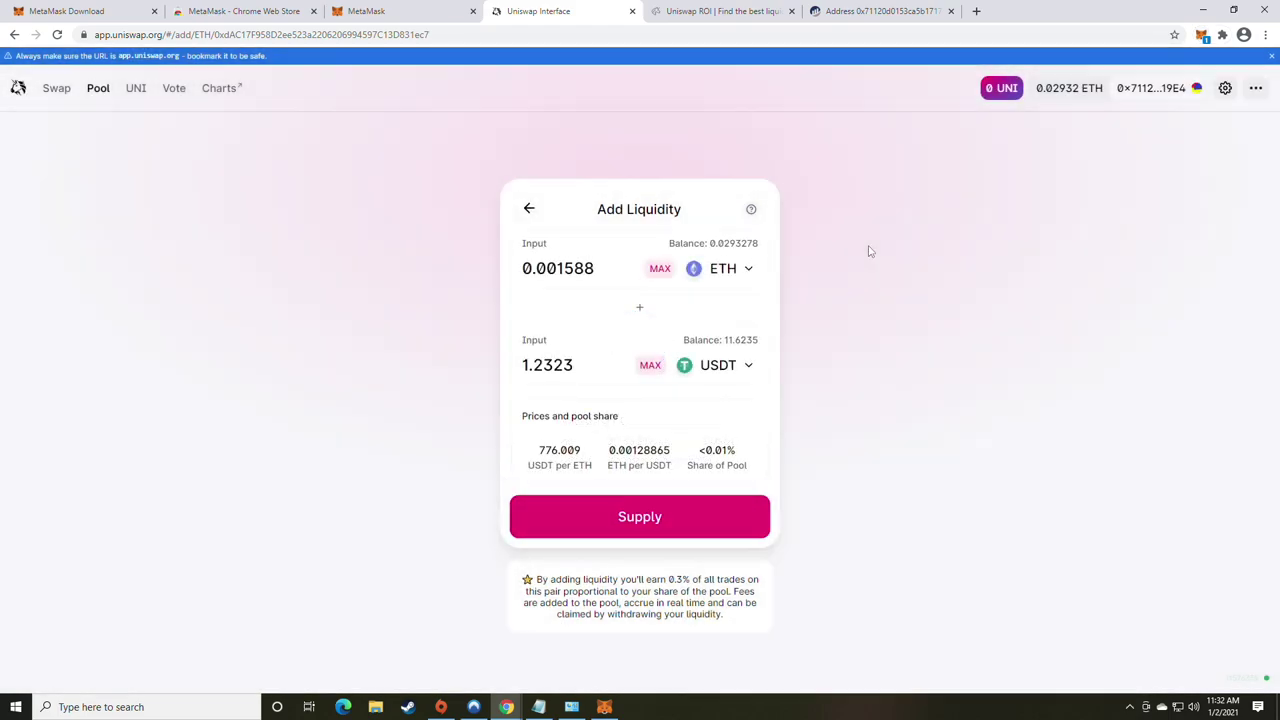
left_click(1200, 34)
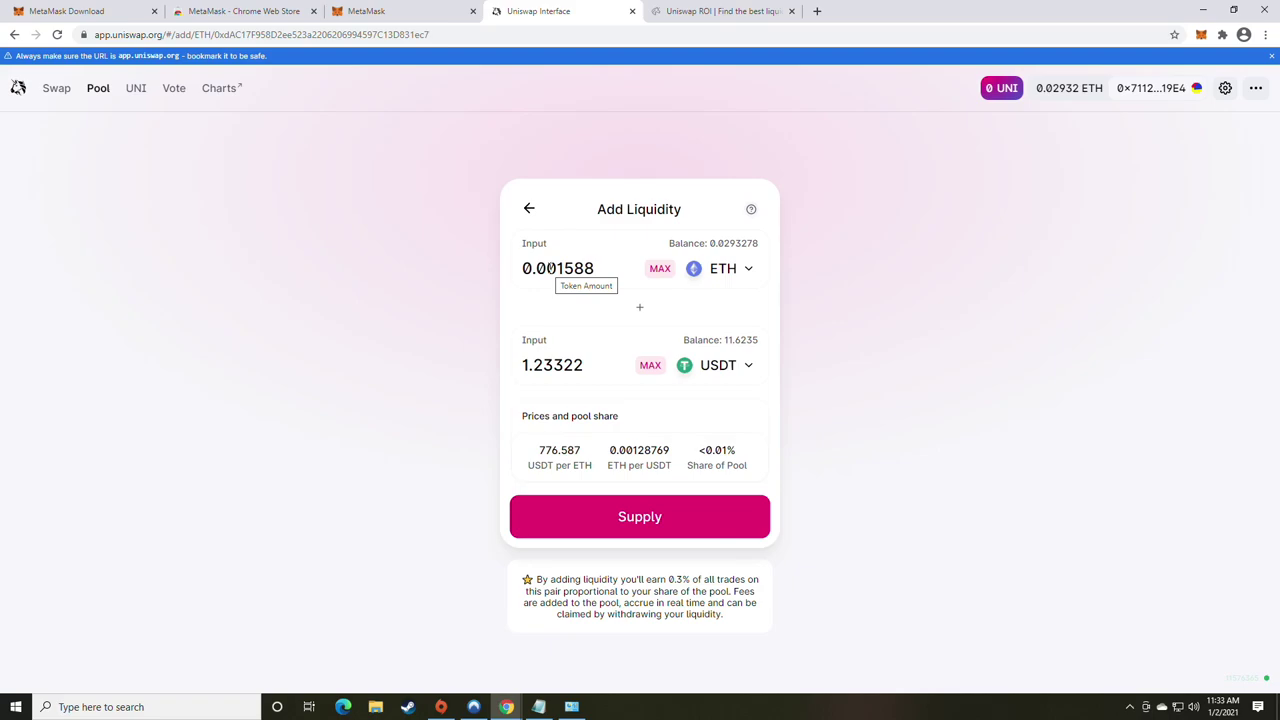
left_click(566, 272)
key("BackSpace")
key("BackSpace")
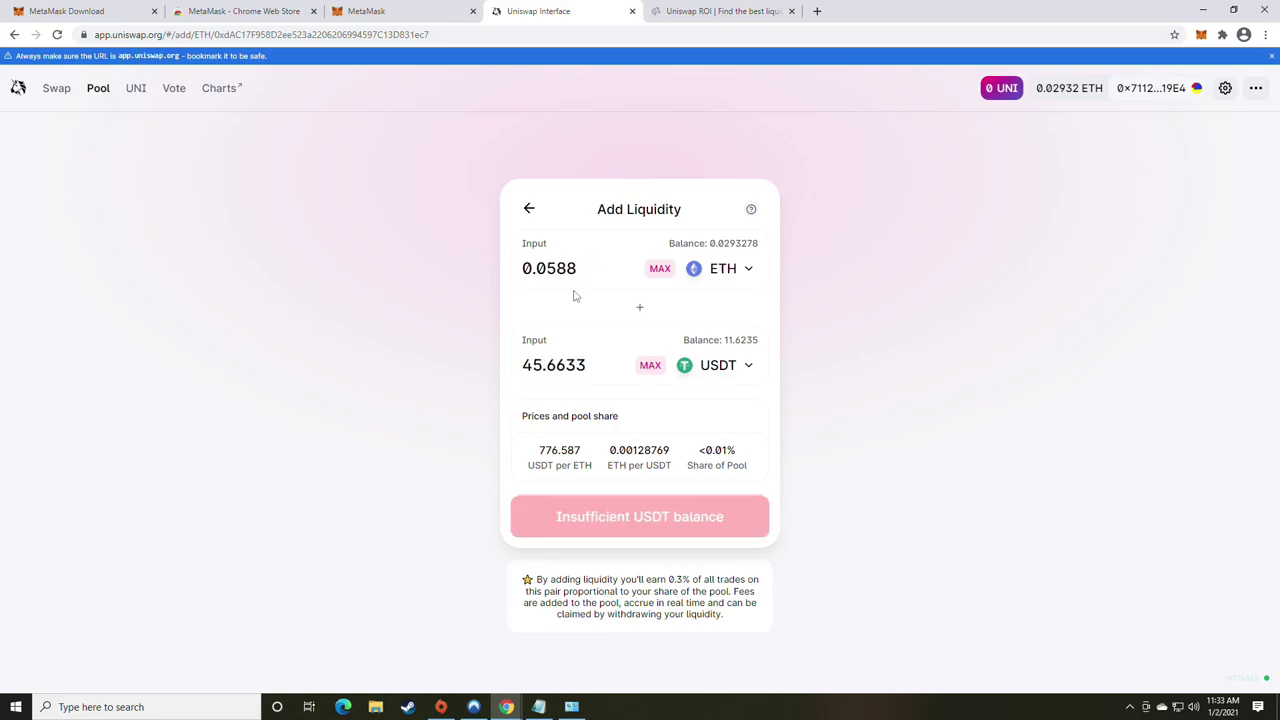
type("09")
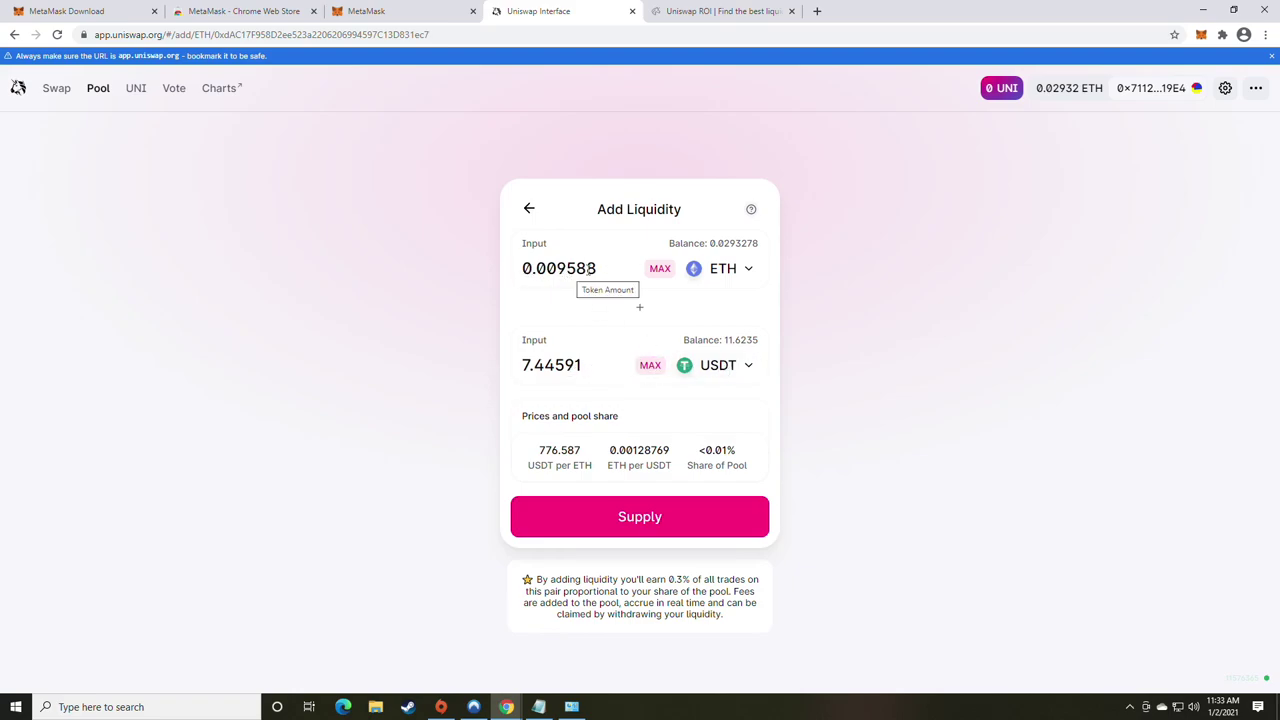
Review the deposit amounts and confirm supplying 0.009588 ETH and 7.44591 USDT to the pool
left_click(637, 529)
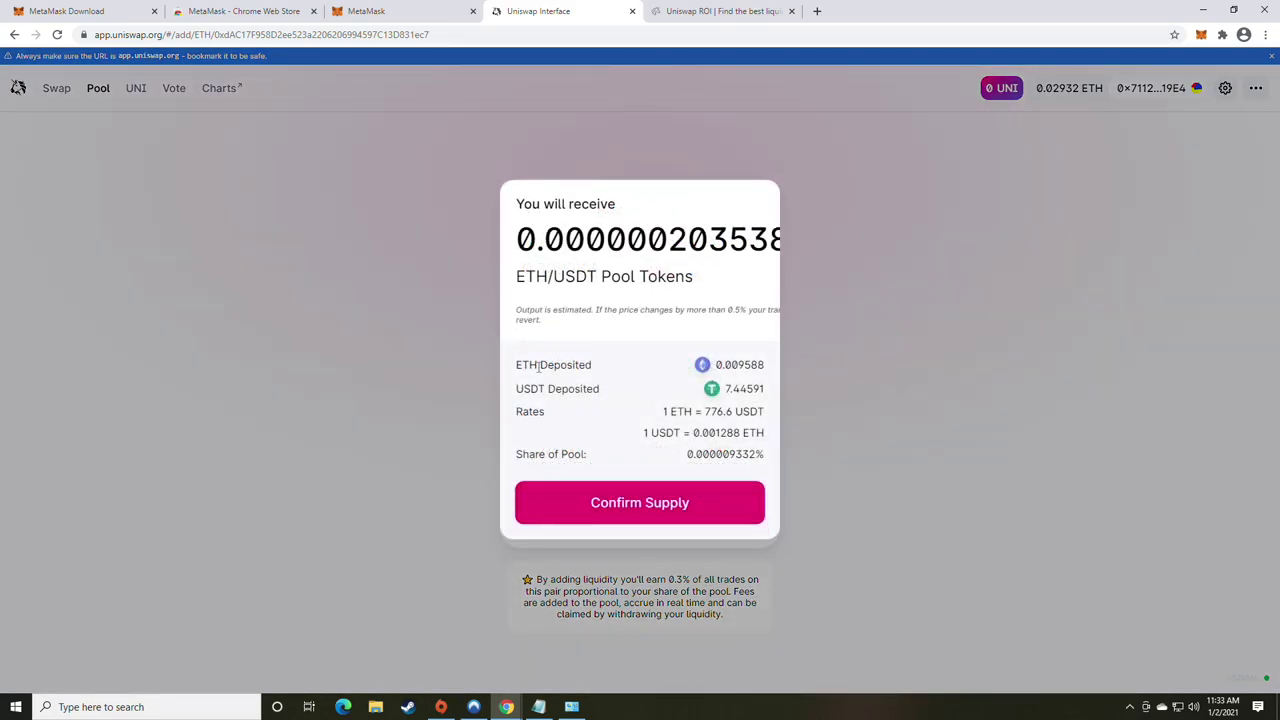
left_click_drag(539, 366, 633, 369)
left_click(648, 370)
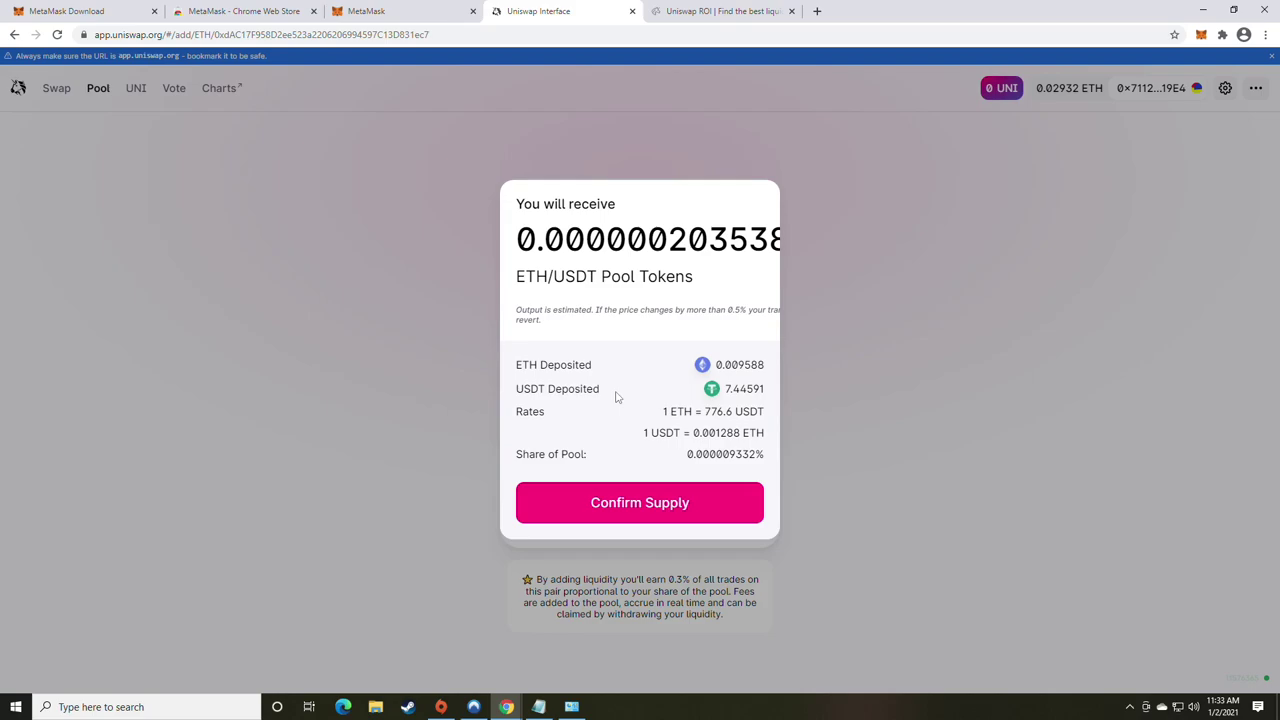
double_click(740, 389)
left_click(643, 409)
left_click(643, 509)
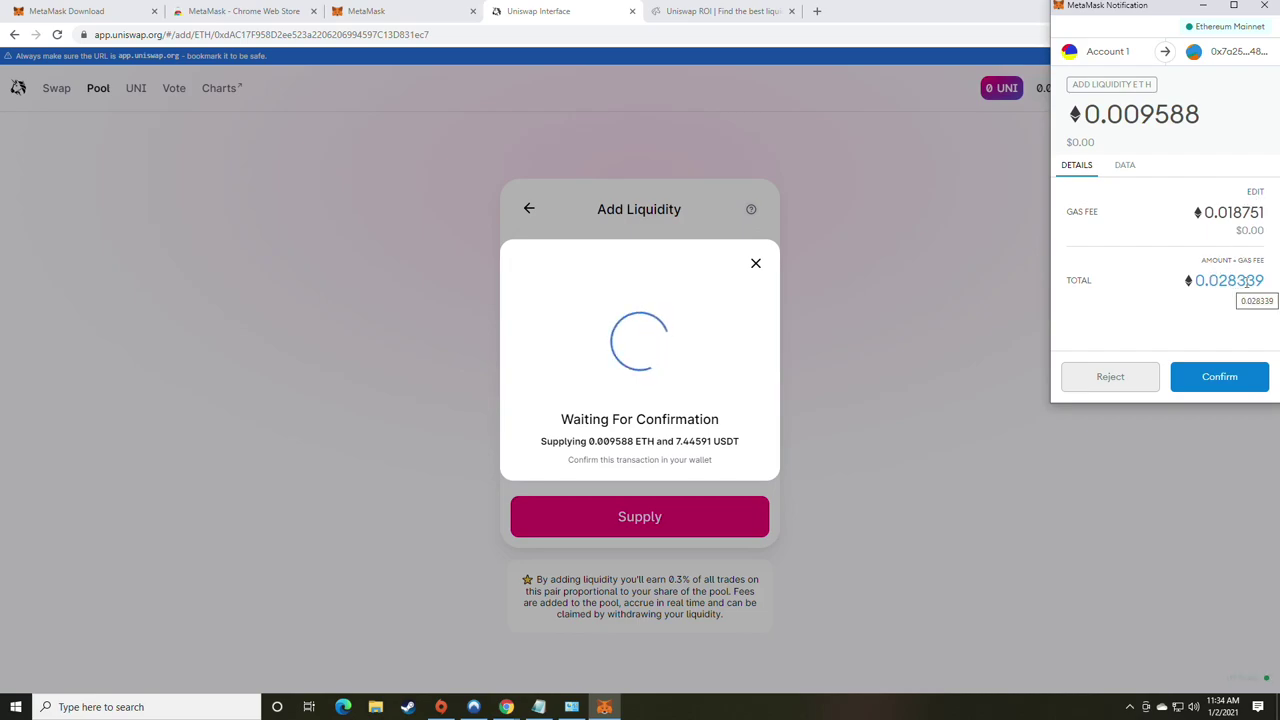
Set the MetaMask gas fee to Average, approve the transaction, and dismiss the submitted notice
left_click(1254, 192)
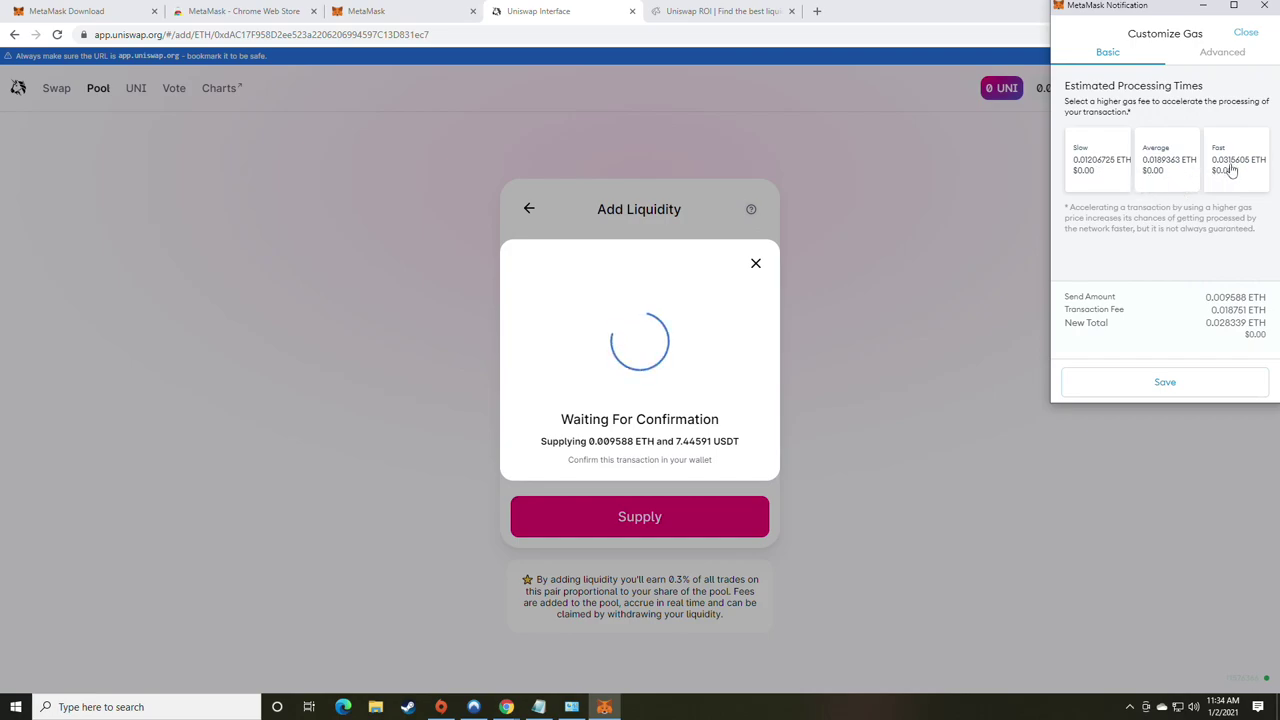
left_click(1163, 175)
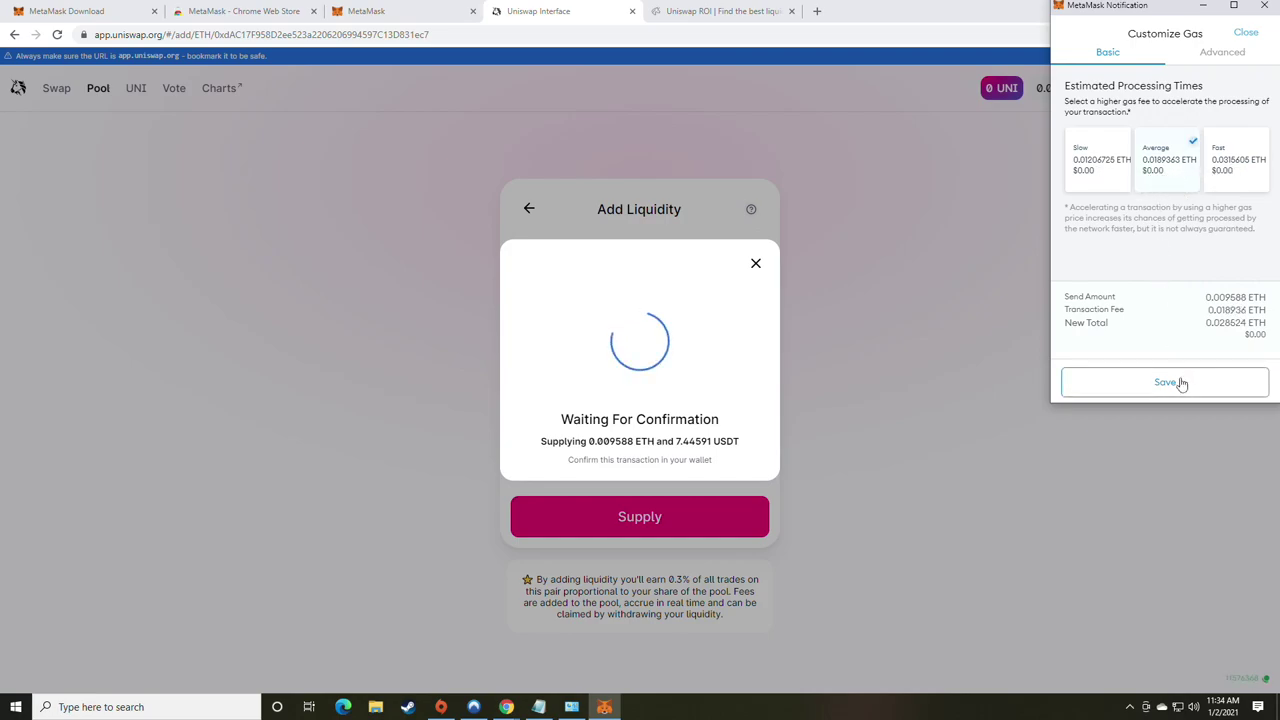
left_click(1177, 381)
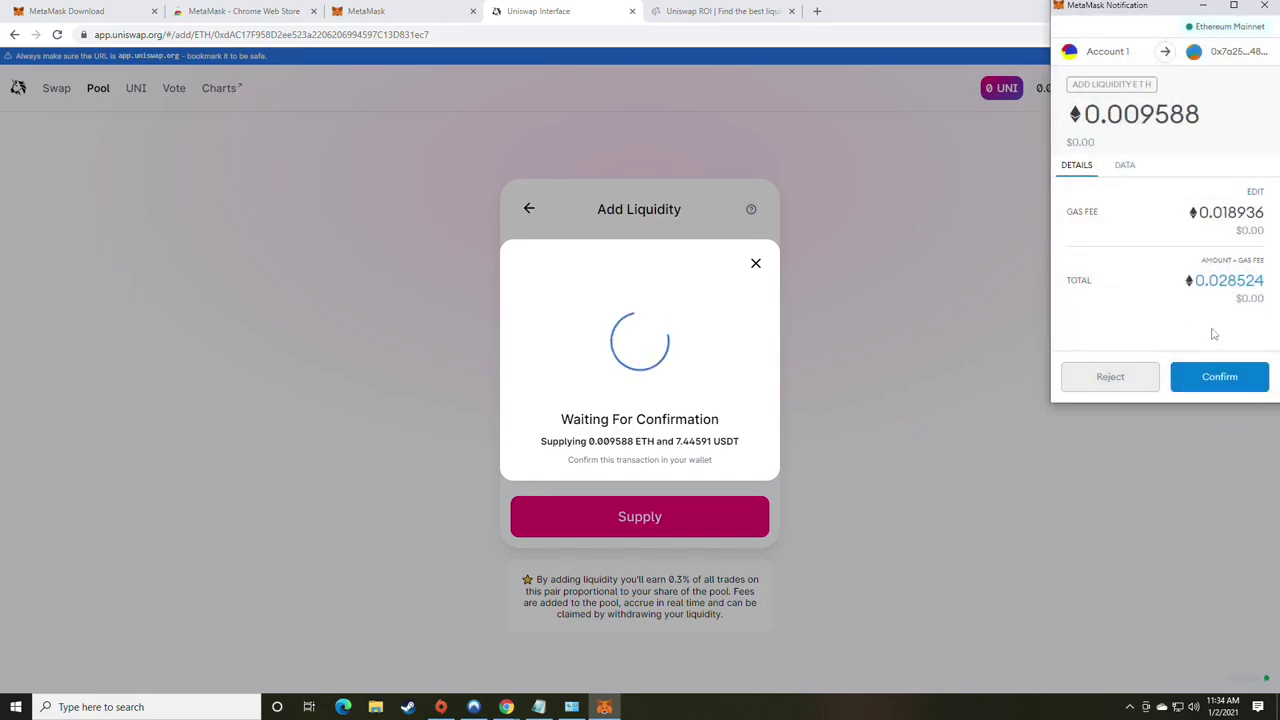
left_click(1222, 386)
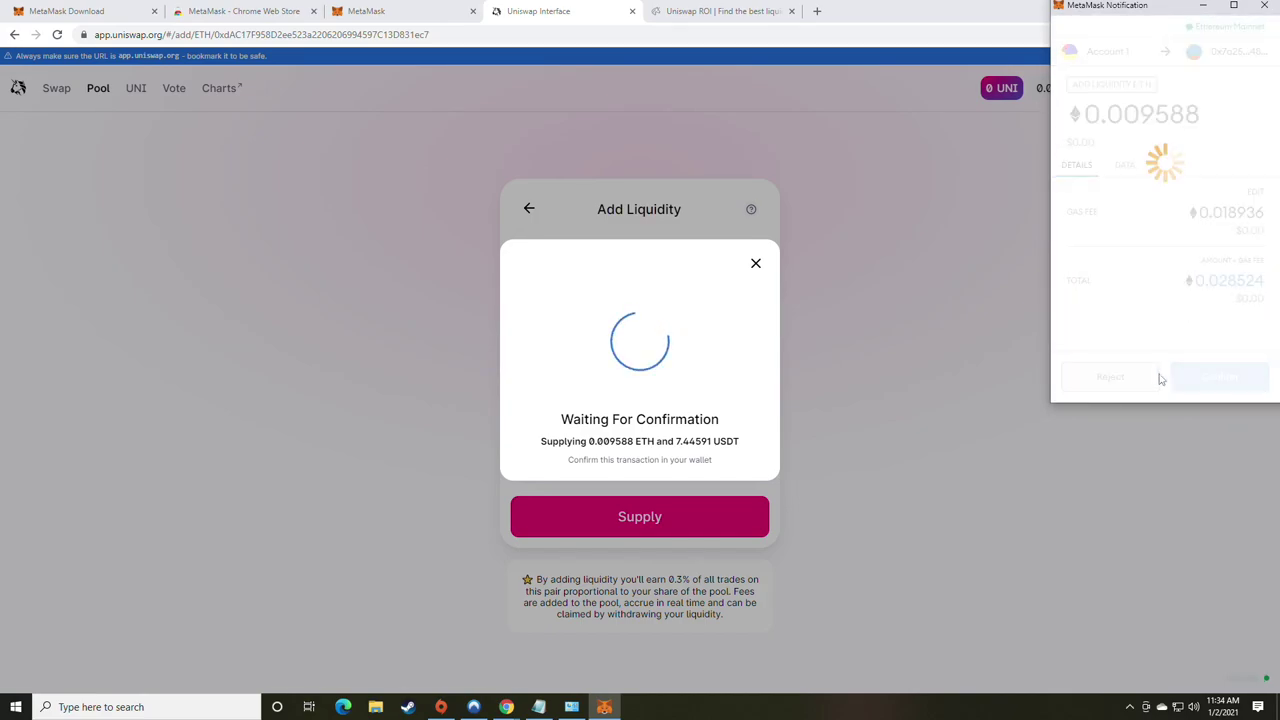
left_click(645, 467)
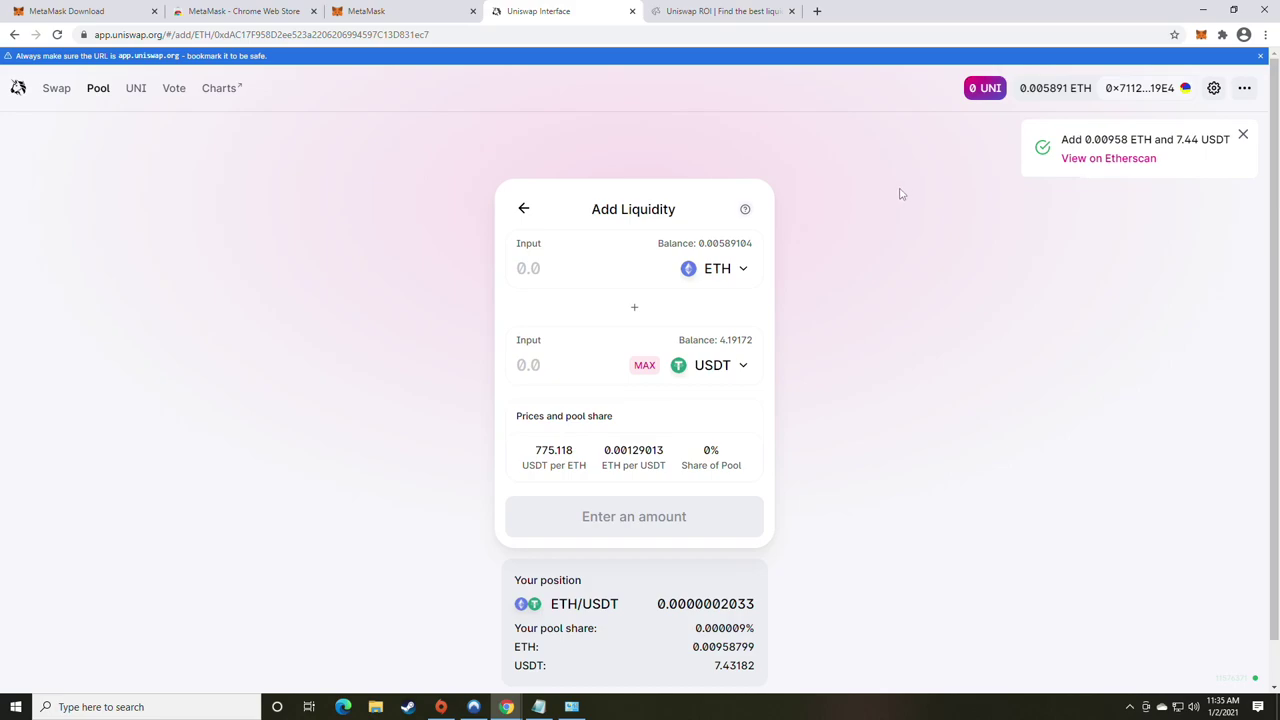
Go to the pool overview and inspect the WETH-USDT position: $14.90, 0.01 WETH, 7.432 USDT
scroll(900, 194, "down", 1)
scroll(324, 459, "up", 1)
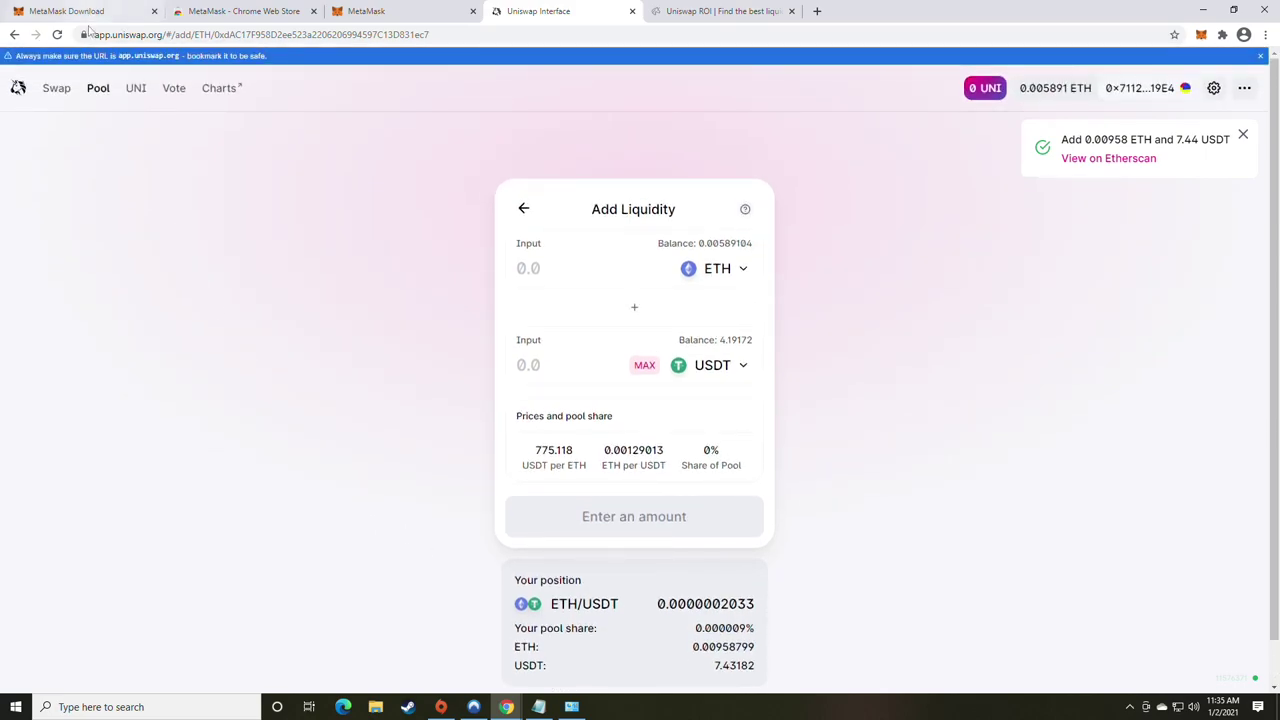
left_click(98, 88)
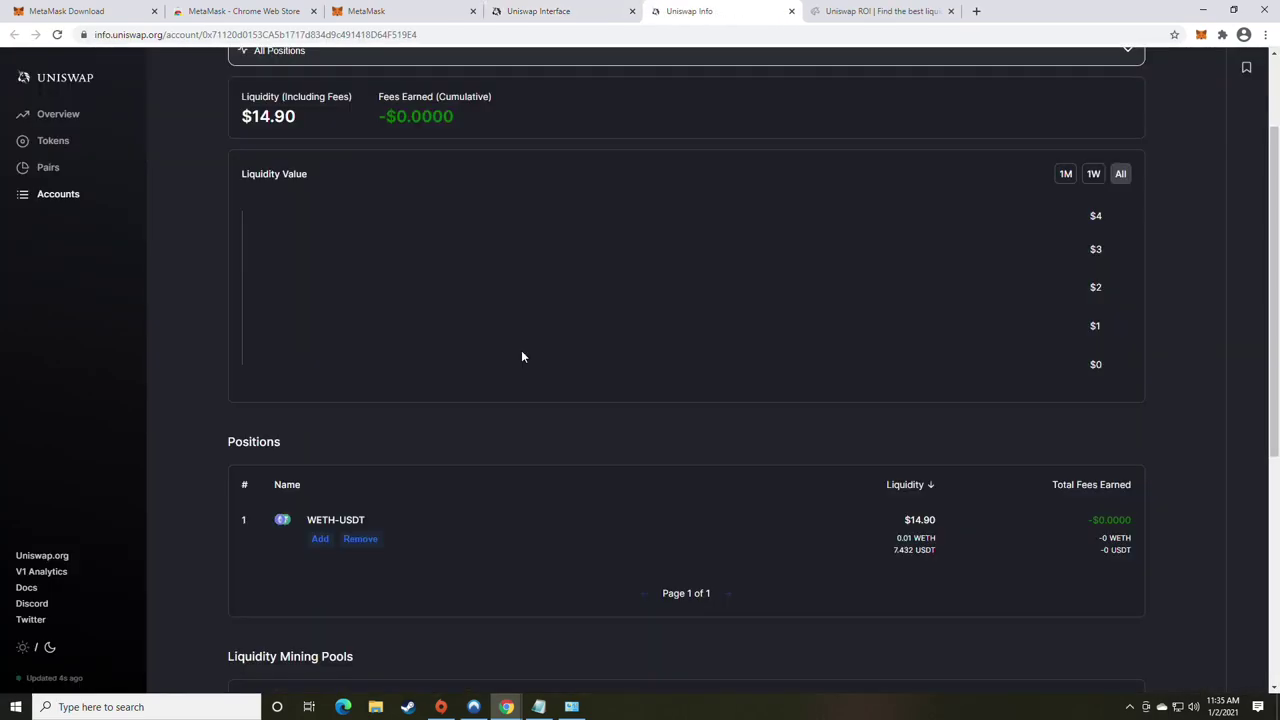
scroll(510, 325, "up", 1)
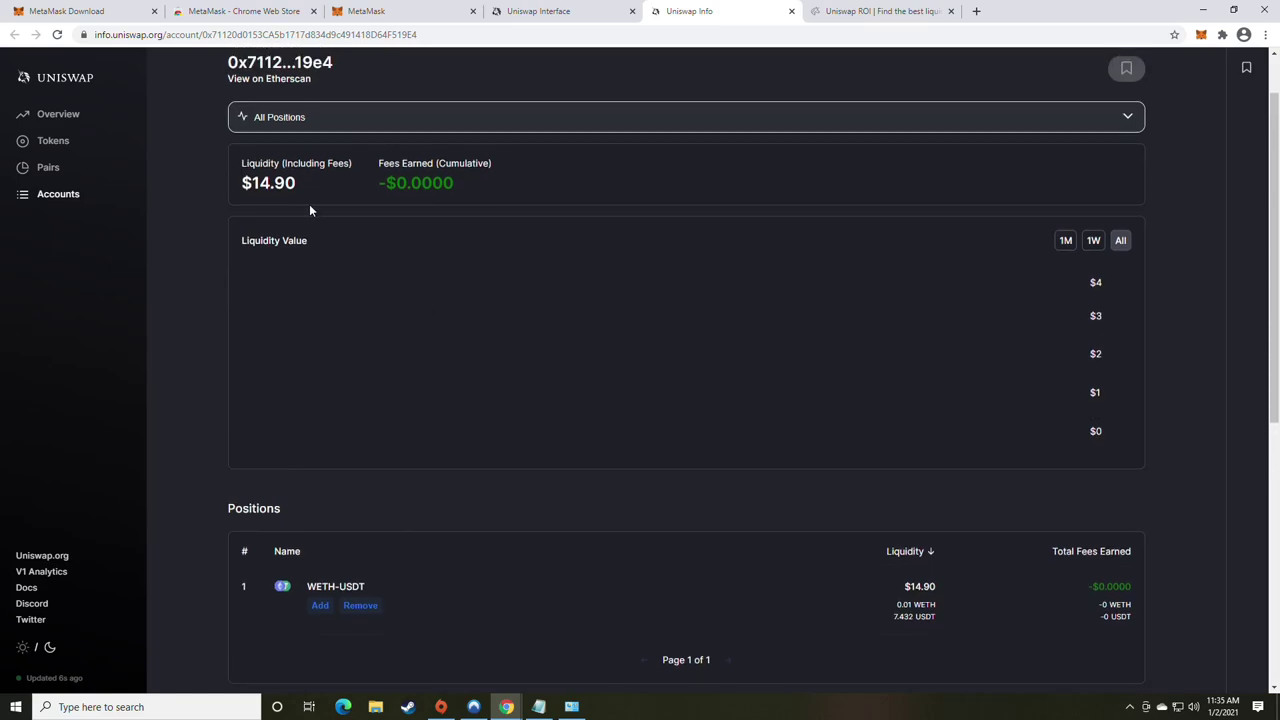
left_click_drag(253, 183, 332, 183)
left_click(332, 183)
scroll(442, 364, "down", 2)
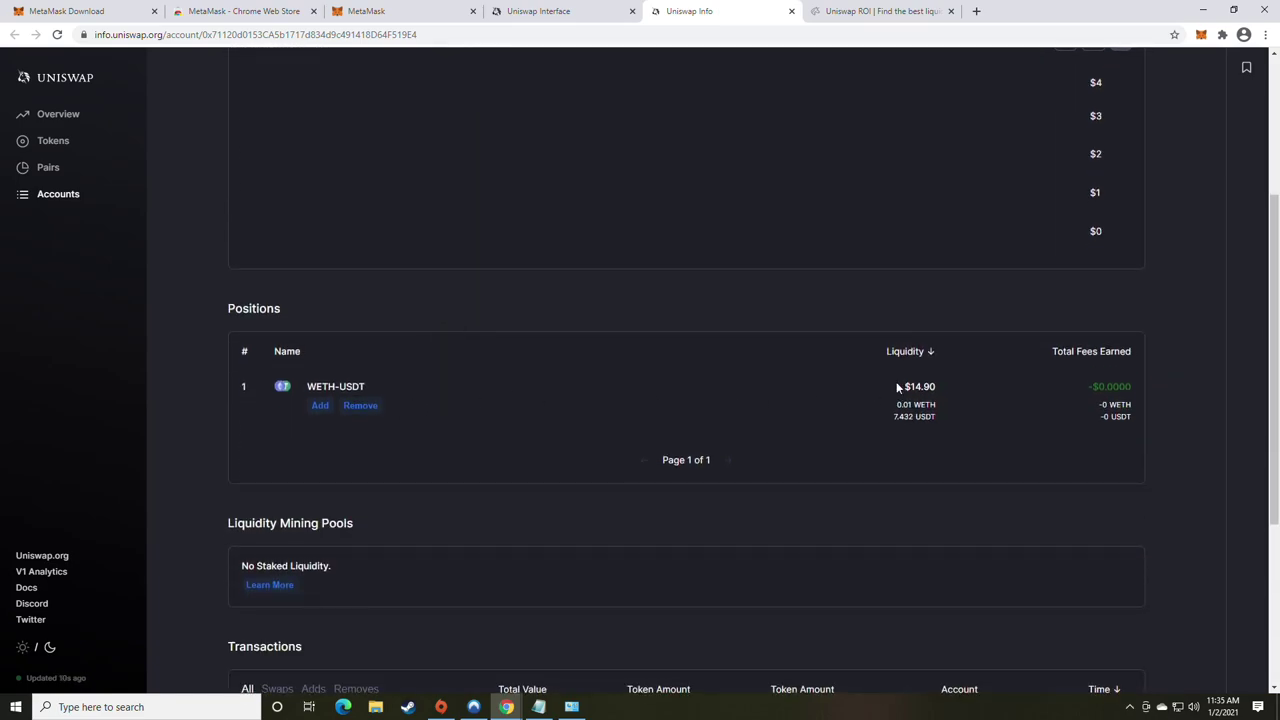
left_click_drag(923, 409, 940, 422)
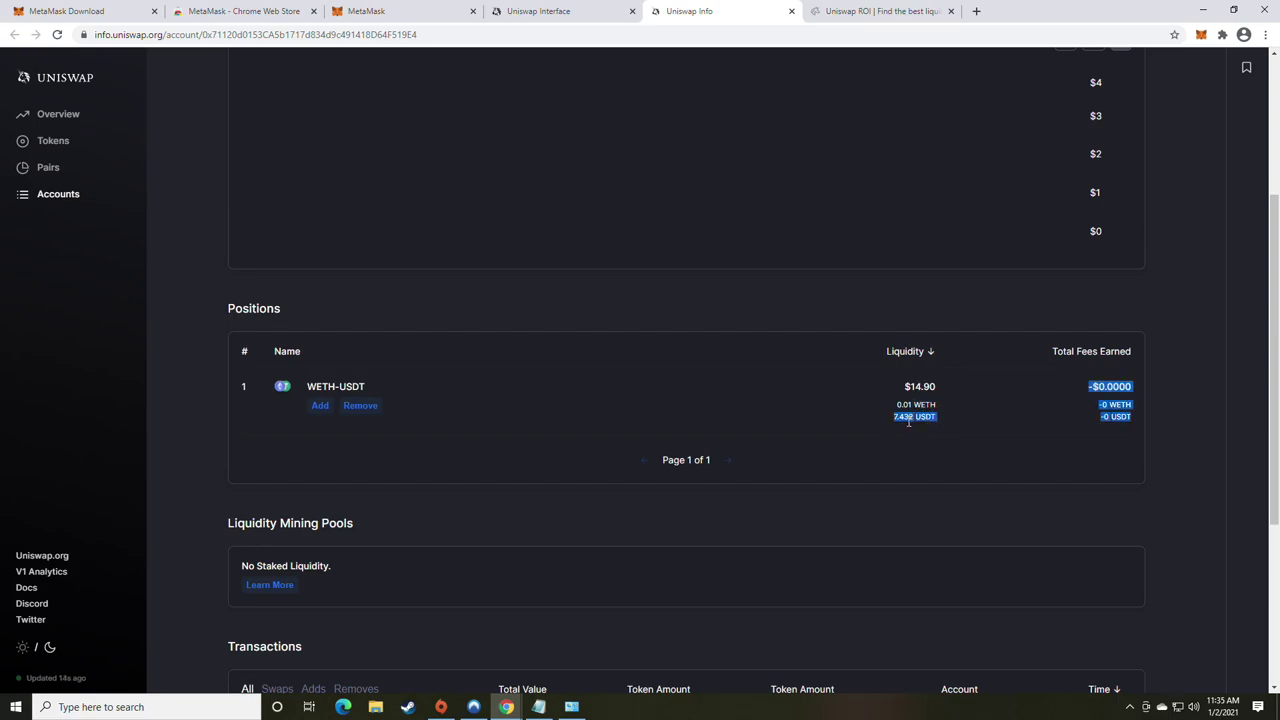
scroll(368, 350, "up", 3)
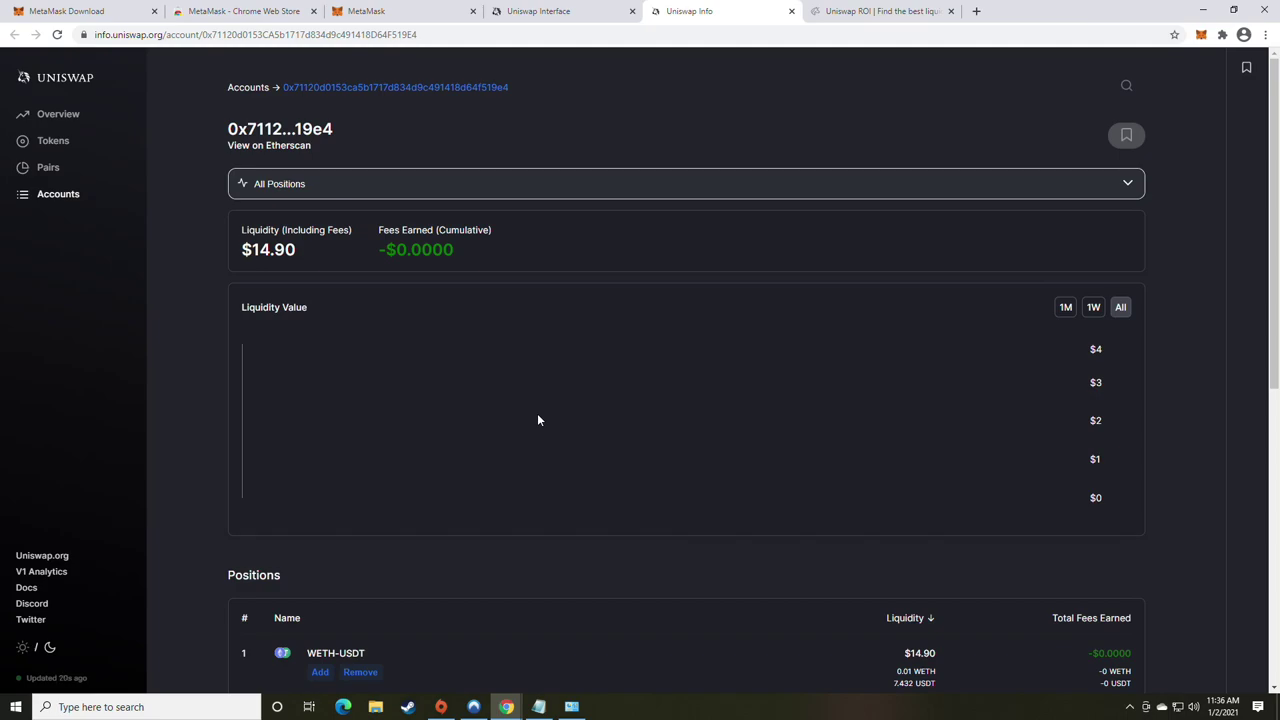
left_click_drag(461, 260, 397, 254)
scroll(508, 340, "down", 2)
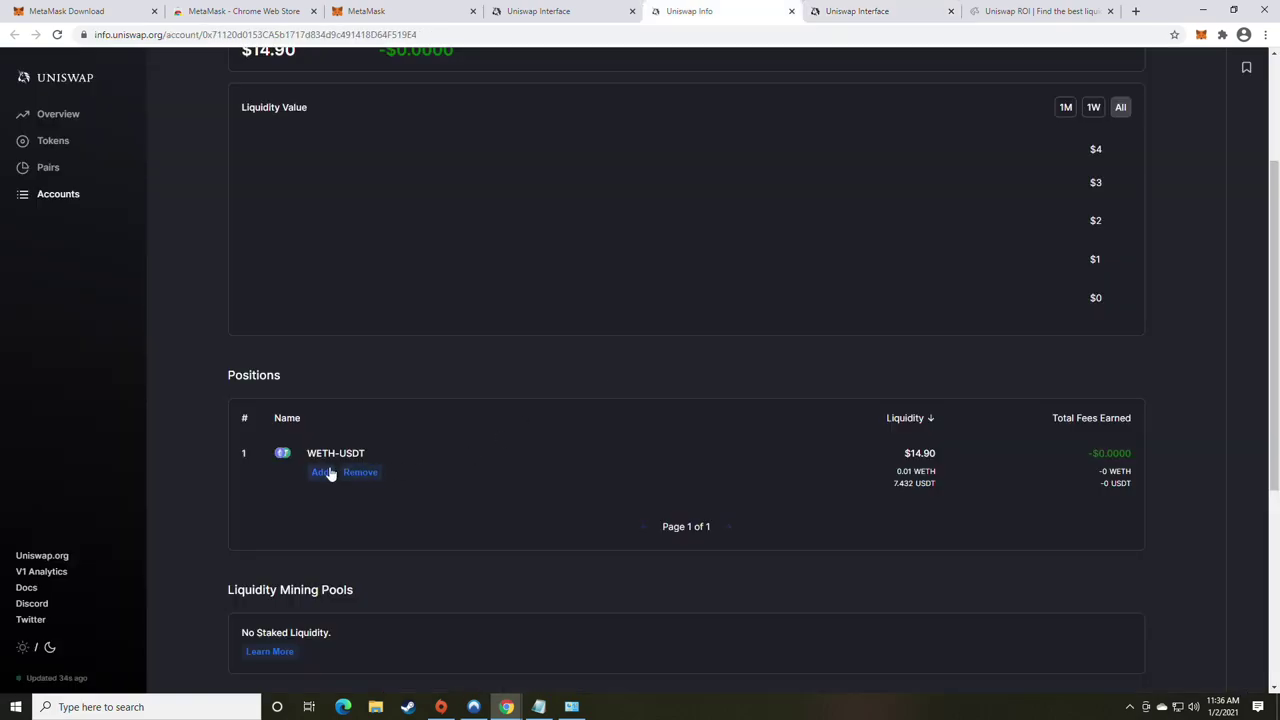
Open the WETH-USDT Add page, close it, and check the position's -$0.0000 fees earned
left_click(318, 476)
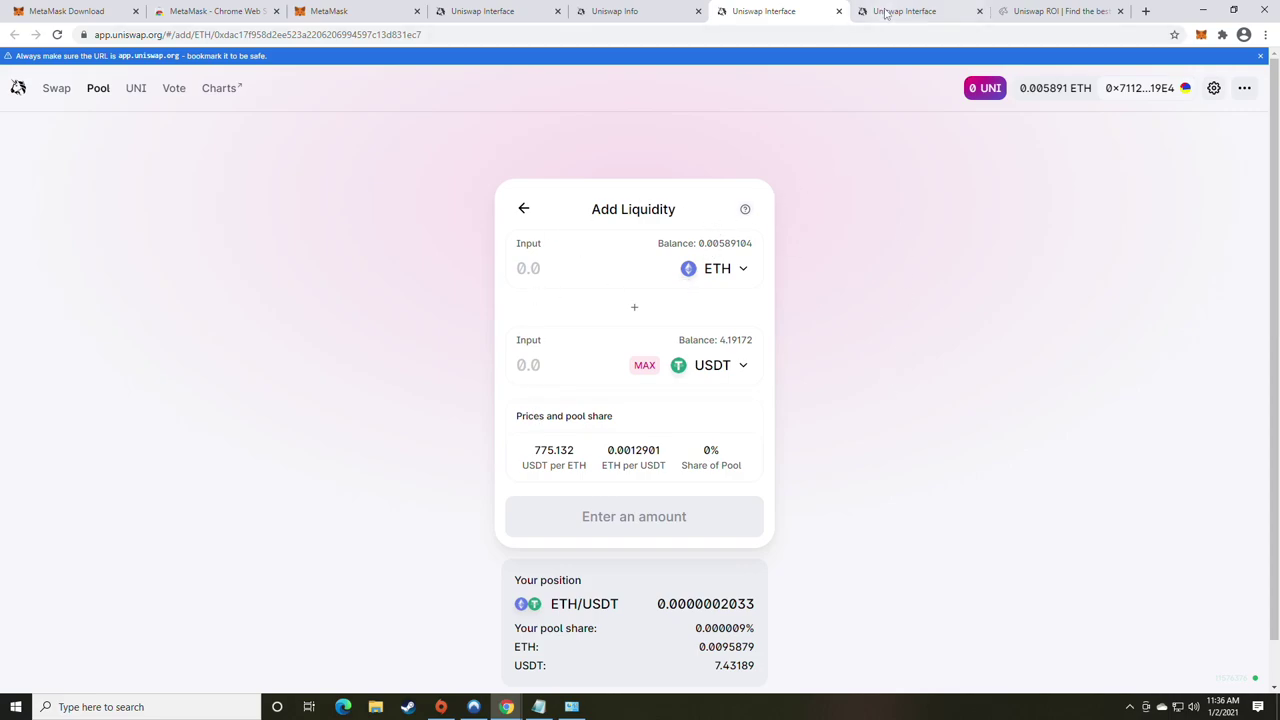
left_click(839, 11)
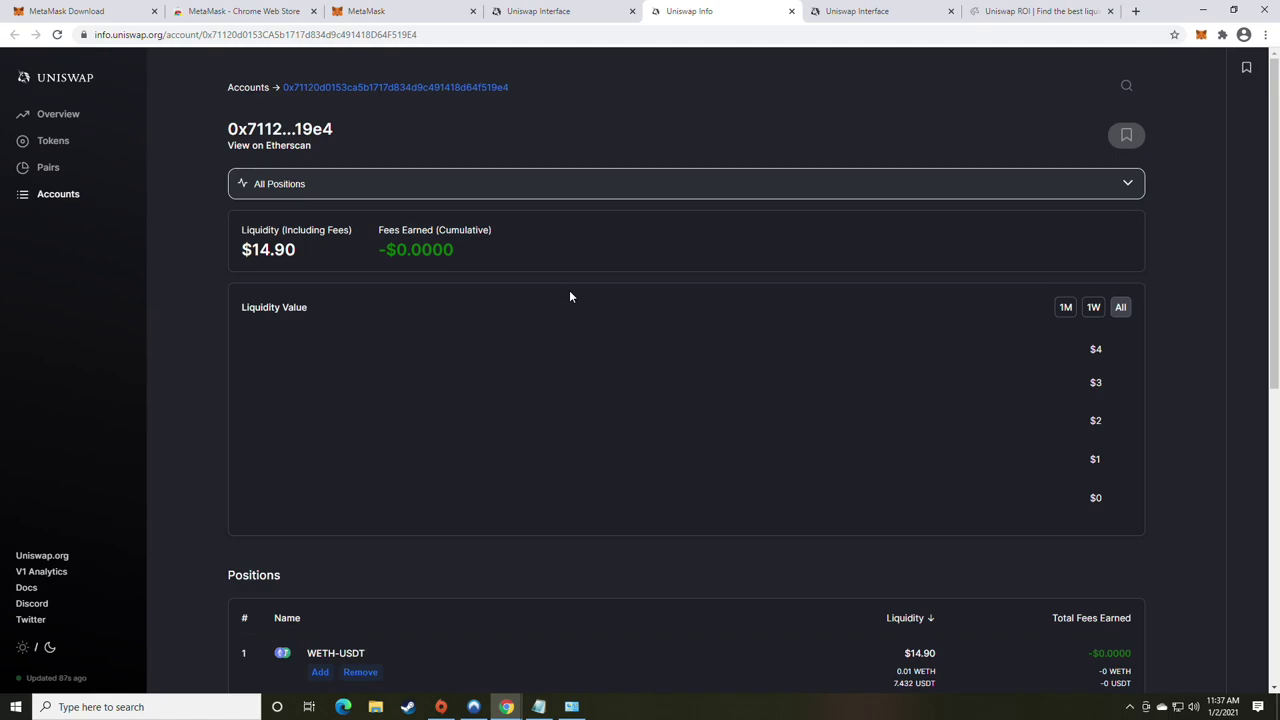
left_click_drag(469, 250, 386, 250)
left_click(547, 254)
scroll(610, 320, "down", 2)
scroll(614, 320, "up", 1)
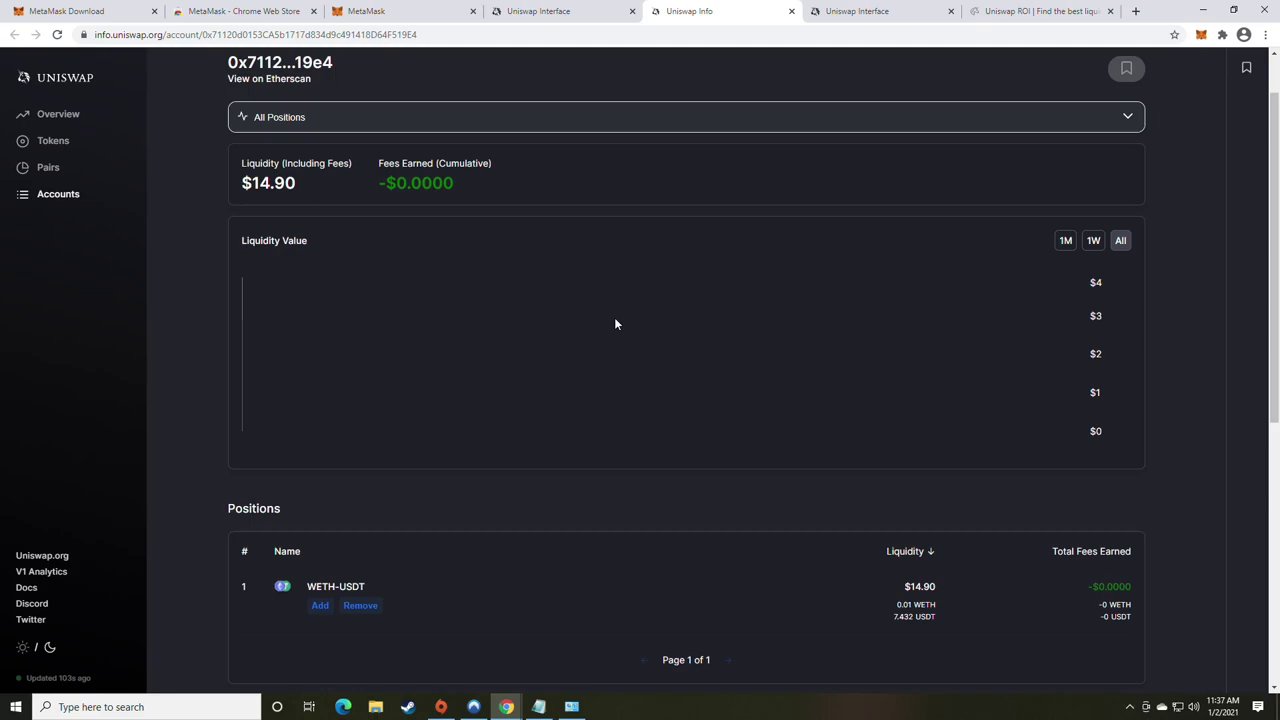
Preview removing 100% of the liquidity (0.0095735 ETH, 7.44311 USDT), then return to Uniswap Info positions
left_click(850, 11)
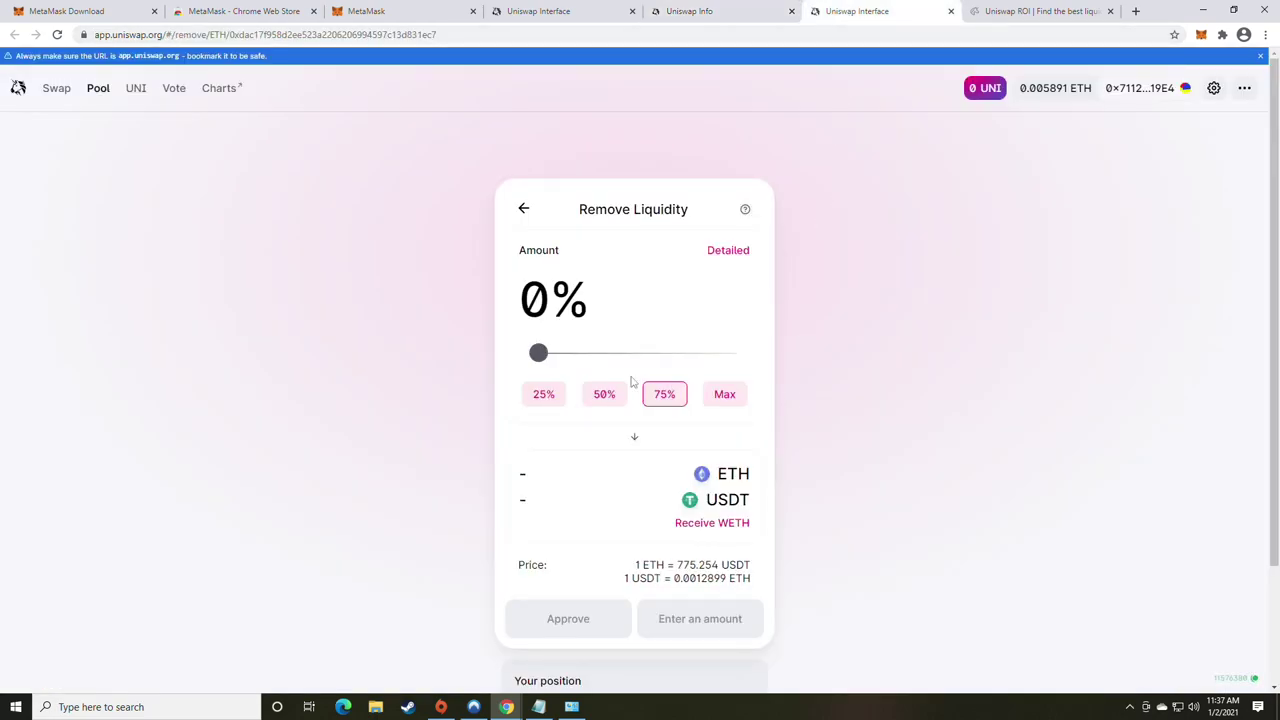
left_click_drag(538, 352, 789, 369)
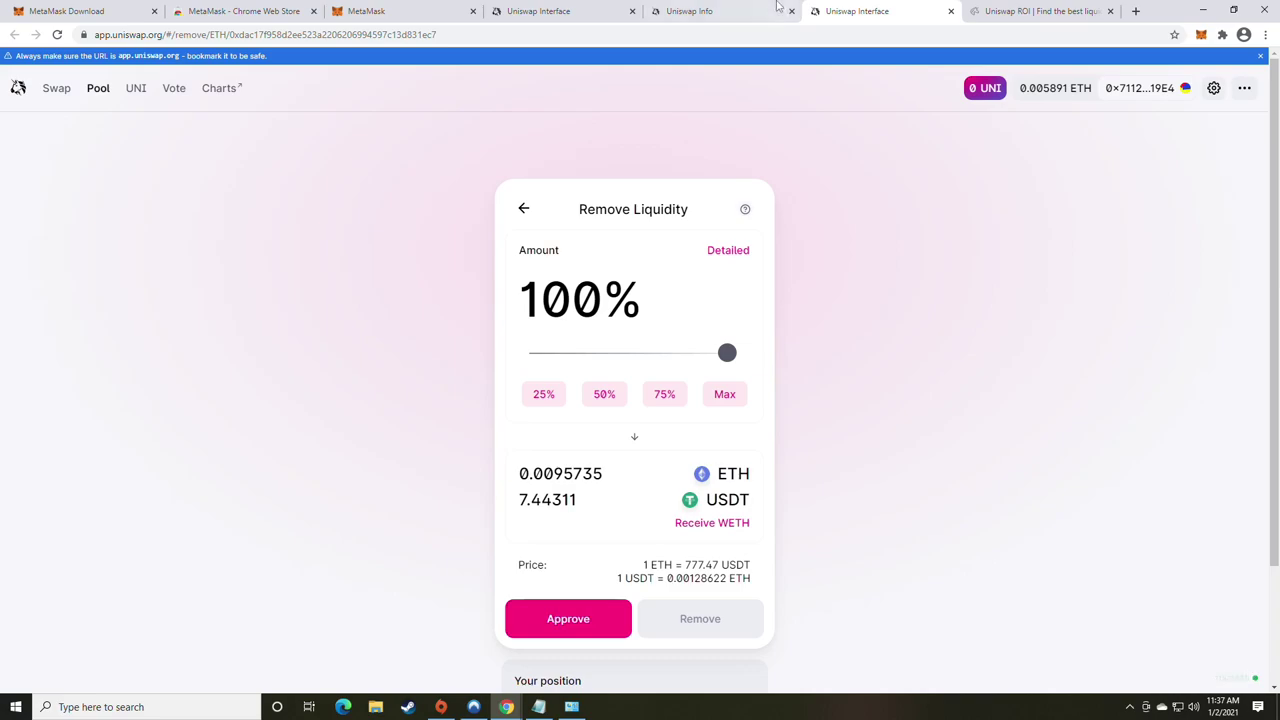
left_click(743, 14)
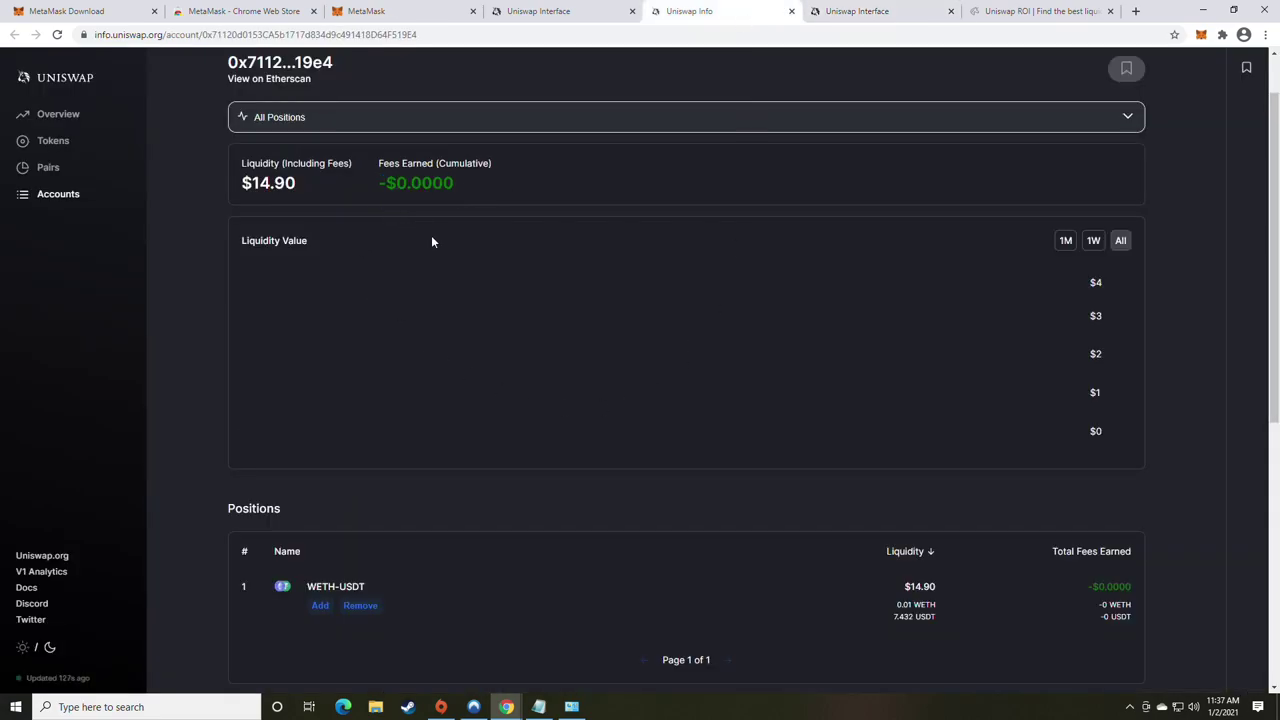